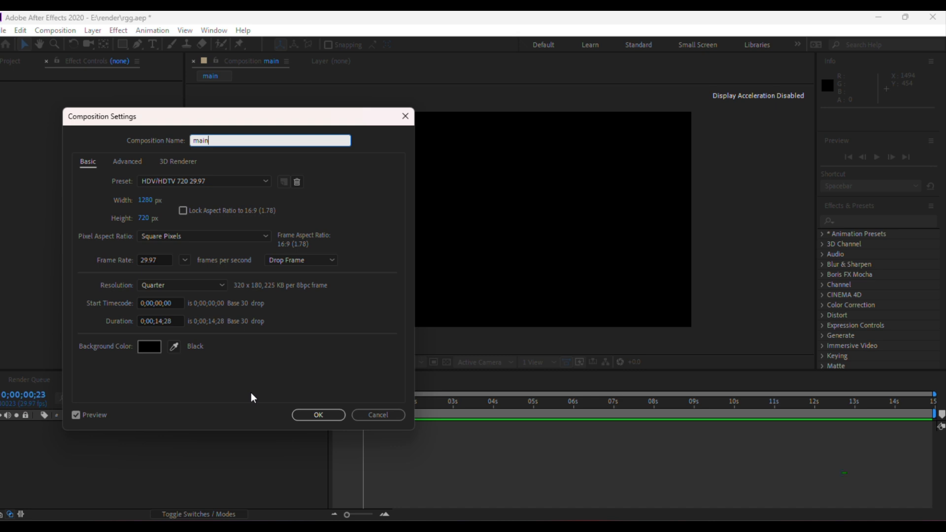
Confirm the main composition settings and add a new solid layer named bg.
{"action": "left_click", "coordinate": [304, 417]}
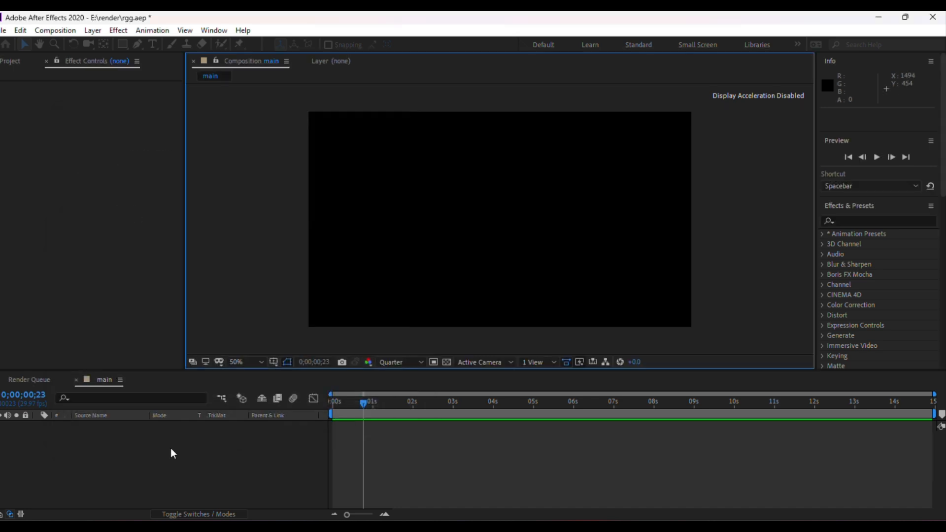
{"action": "right_click", "coordinate": [141, 465]}
{"action": "mouse_move", "coordinate": [197, 331]}
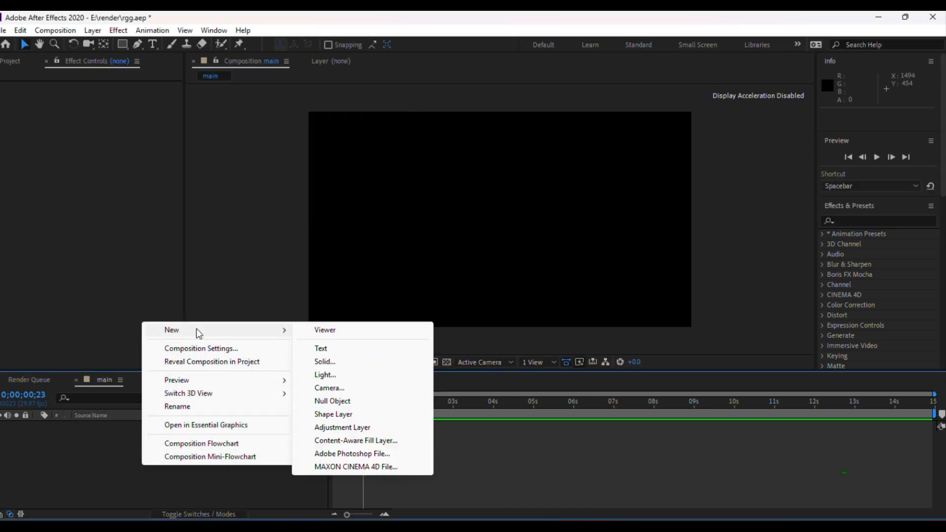
{"action": "left_click", "coordinate": [351, 364]}
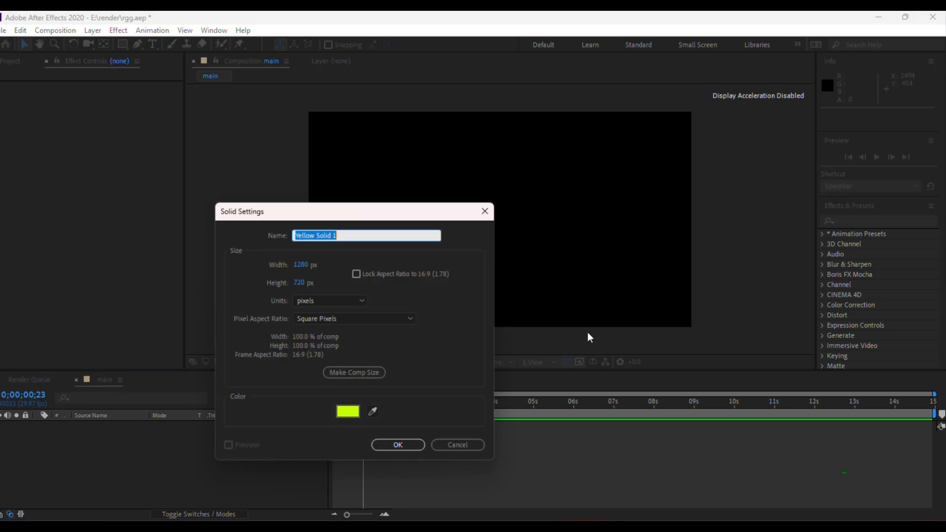
{"action": "type", "text": "bg"}
{"action": "left_click", "coordinate": [407, 446]}
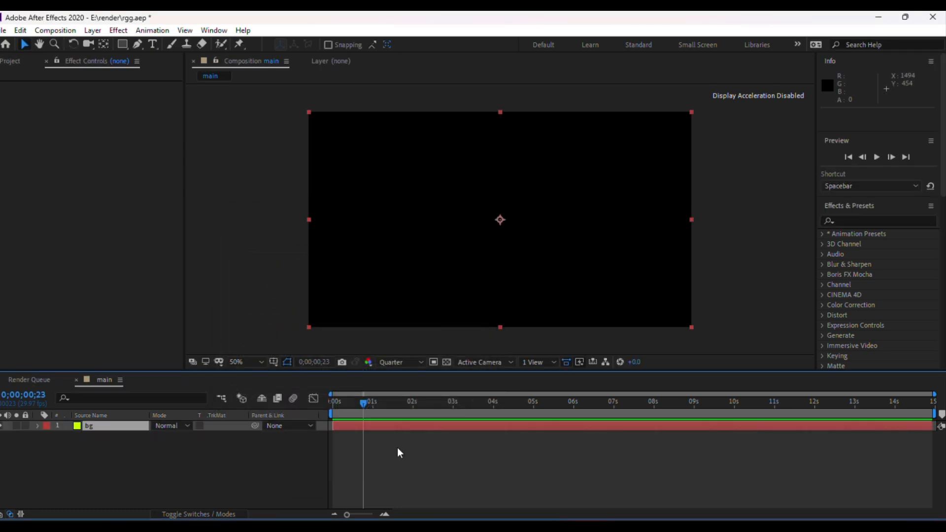
Search the effects for gradi and apply Gradient Ramp to the bg layer.
{"action": "left_click", "coordinate": [95, 427]}
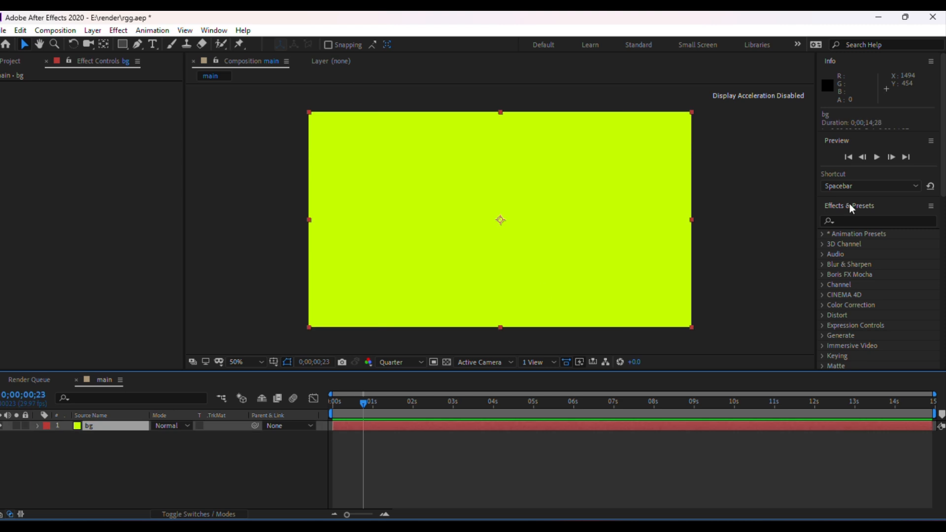
{"action": "left_click", "coordinate": [843, 220]}
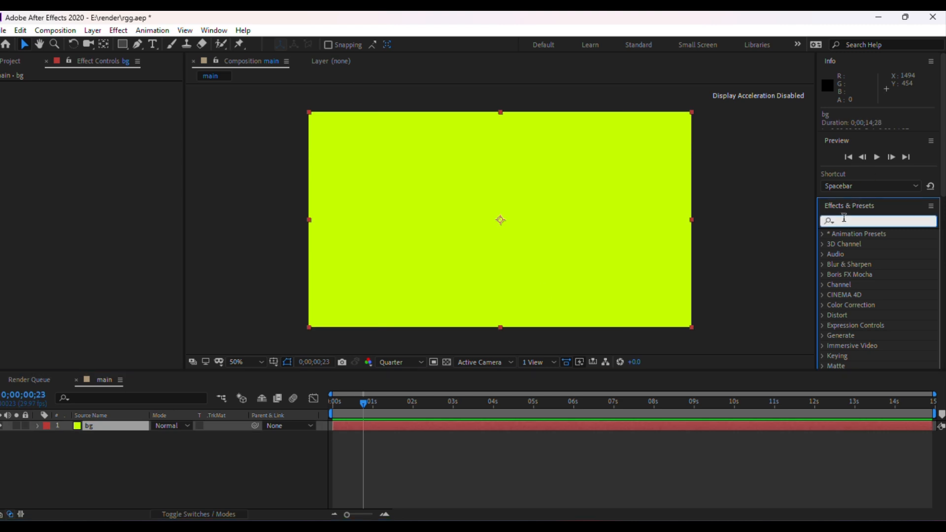
{"action": "type", "text": "gra"}
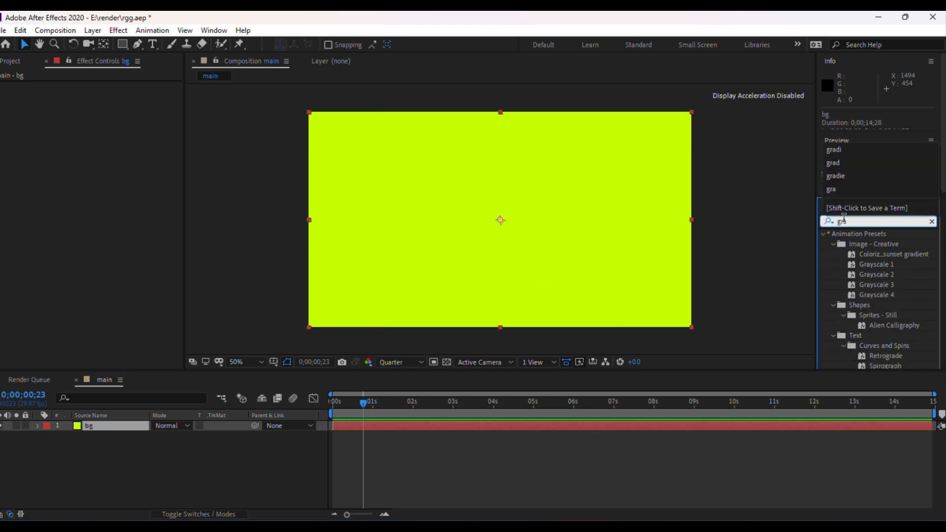
{"action": "type", "text": "die"}
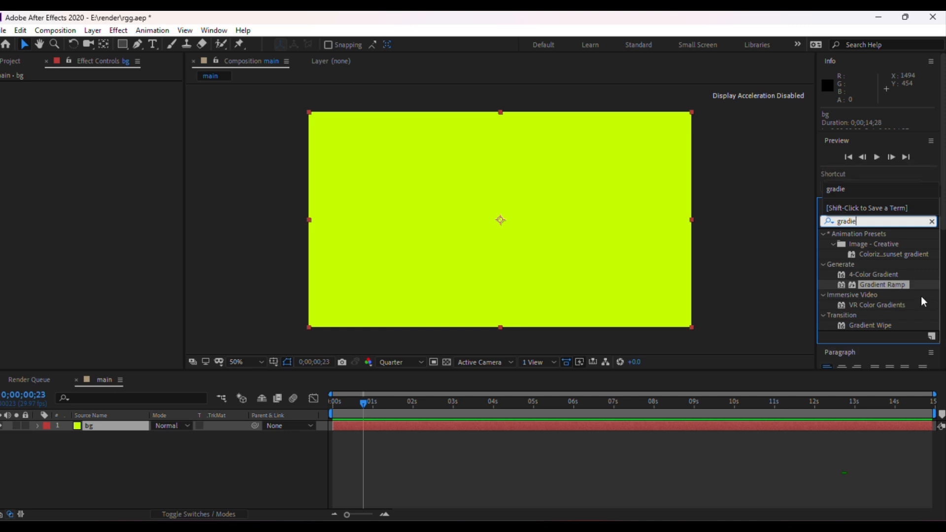
{"action": "key", "text": "BackSpace"}
{"action": "left_click_drag", "start_coordinate": [882, 284], "coordinate": [113, 426]}
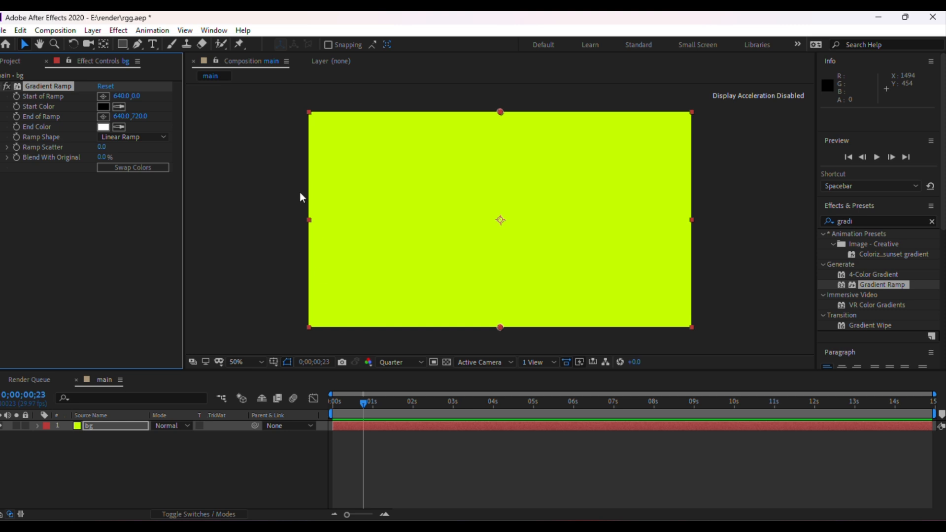
Set the ramp shape to Radial Ramp and swap the start and end colours.
{"action": "left_click", "coordinate": [130, 131]}
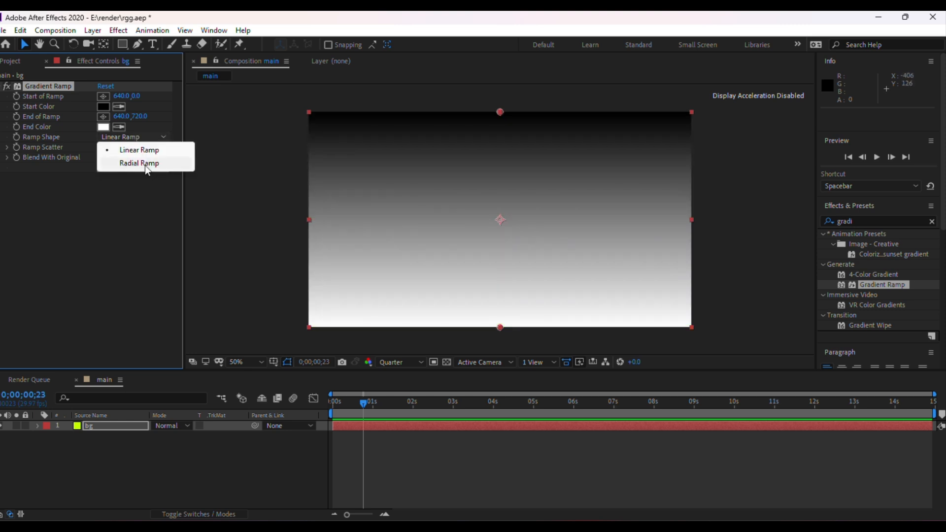
{"action": "left_click", "coordinate": [144, 165]}
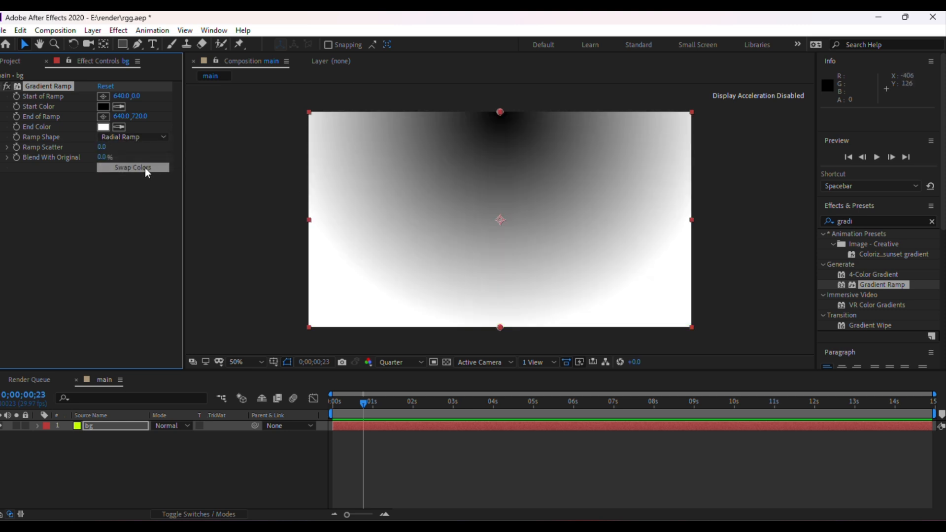
{"action": "left_click", "coordinate": [145, 168]}
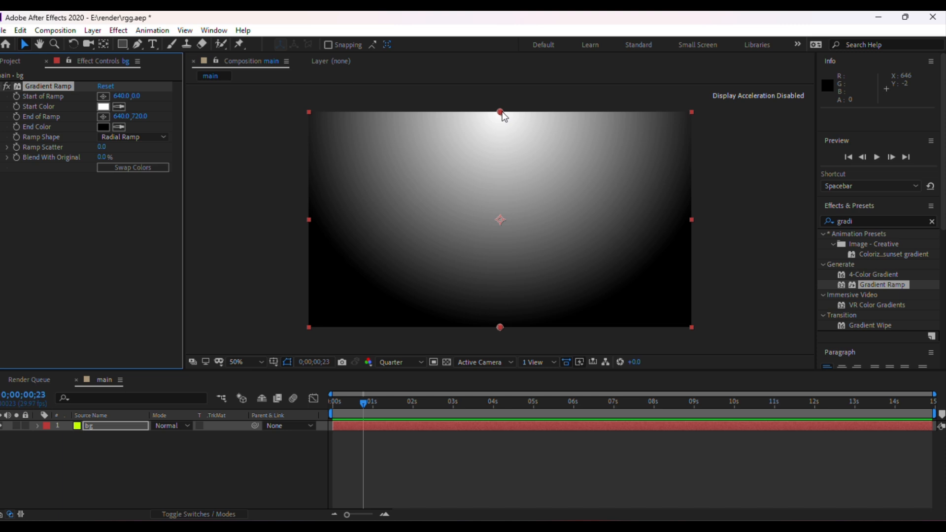
Move the ramp's start point to about 646, 326 near the frame centre and drag its end point below the frame.
{"action": "left_click_drag", "start_coordinate": [501, 112], "coordinate": [504, 209]}
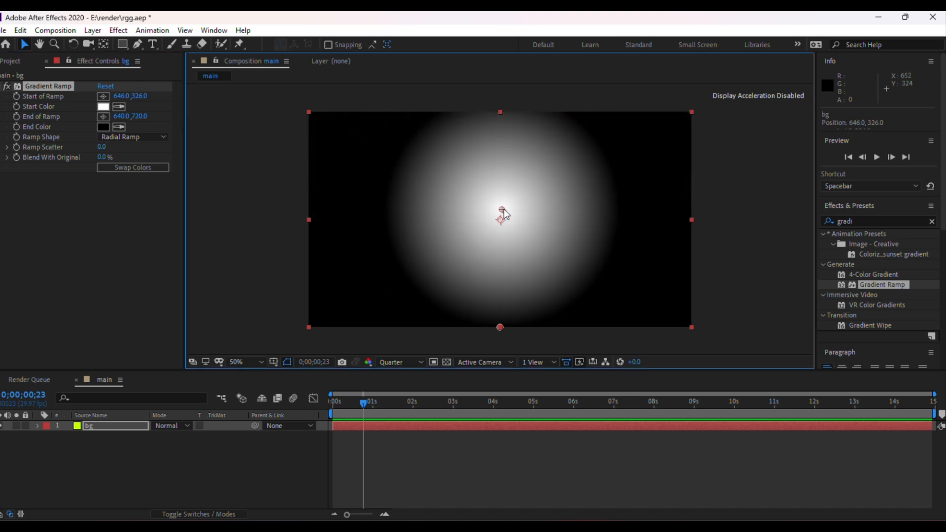
{"action": "left_click_drag", "start_coordinate": [498, 327], "coordinate": [504, 413]}
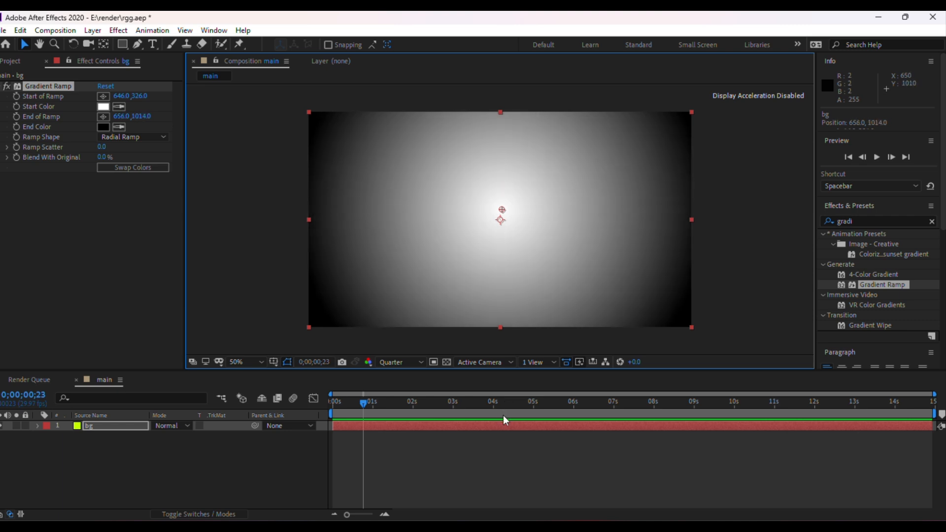
{"action": "left_click_drag", "start_coordinate": [505, 423], "coordinate": [506, 431]}
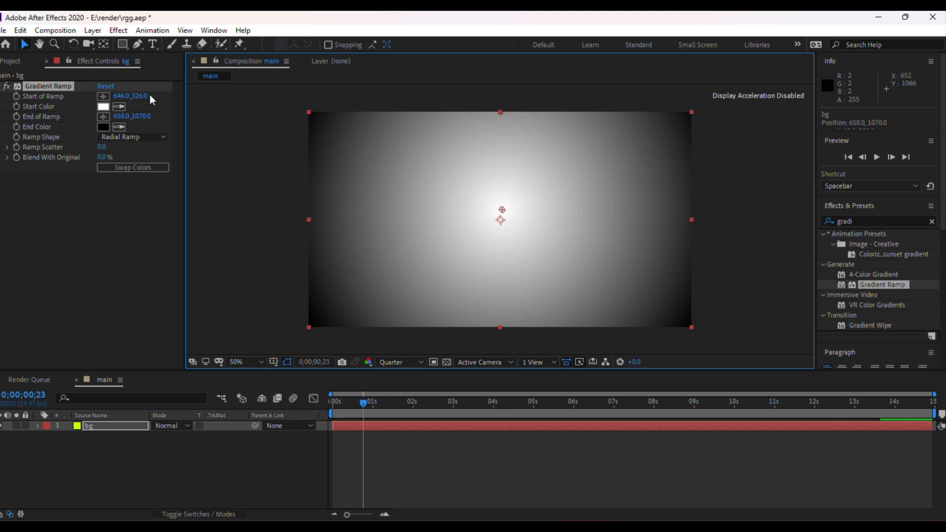
Set the ramp's End Color to blue 121BCD.
{"action": "left_click", "coordinate": [89, 283]}
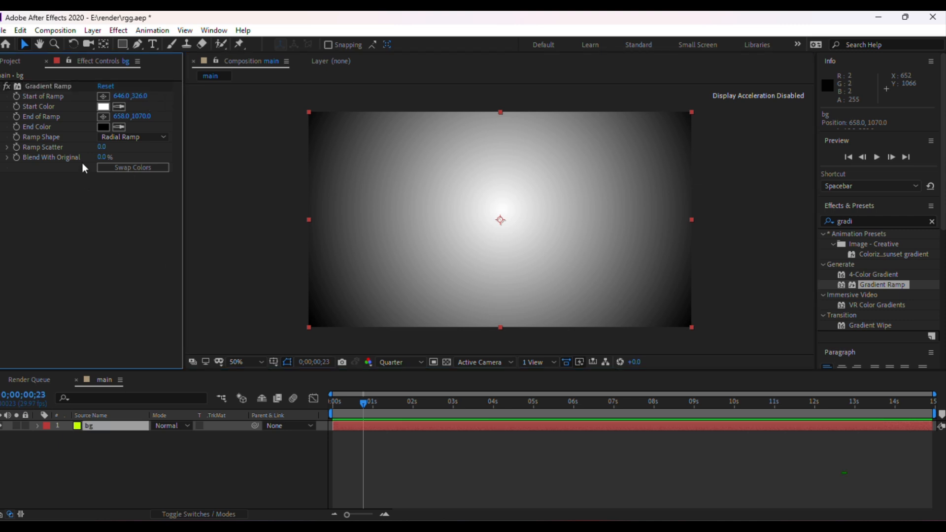
{"action": "left_click", "coordinate": [101, 127]}
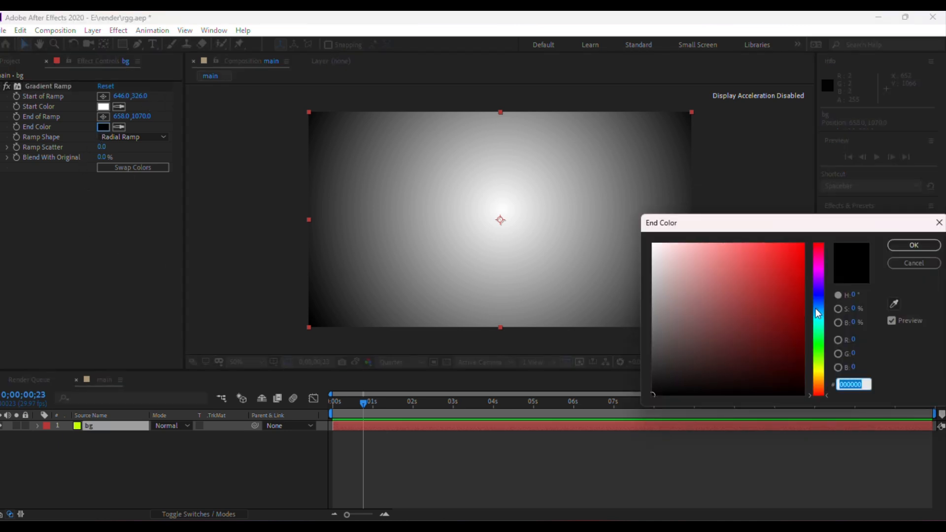
{"action": "left_click", "coordinate": [819, 295]}
{"action": "left_click_drag", "start_coordinate": [771, 291], "coordinate": [791, 272]}
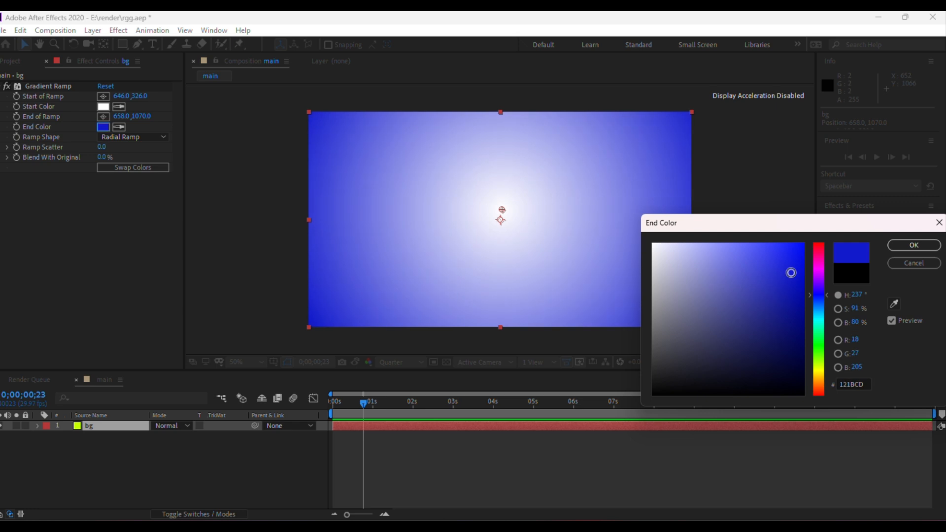
{"action": "left_click", "coordinate": [927, 246]}
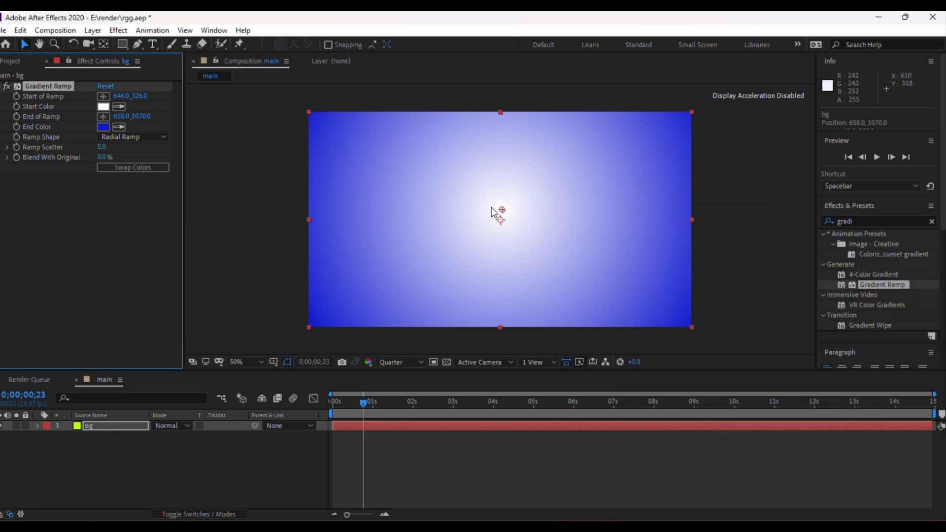
Drag the ramp's end point far below the frame, to about 646, 2074.
{"action": "key", "text": "comma"}
{"action": "key", "text": "comma"}
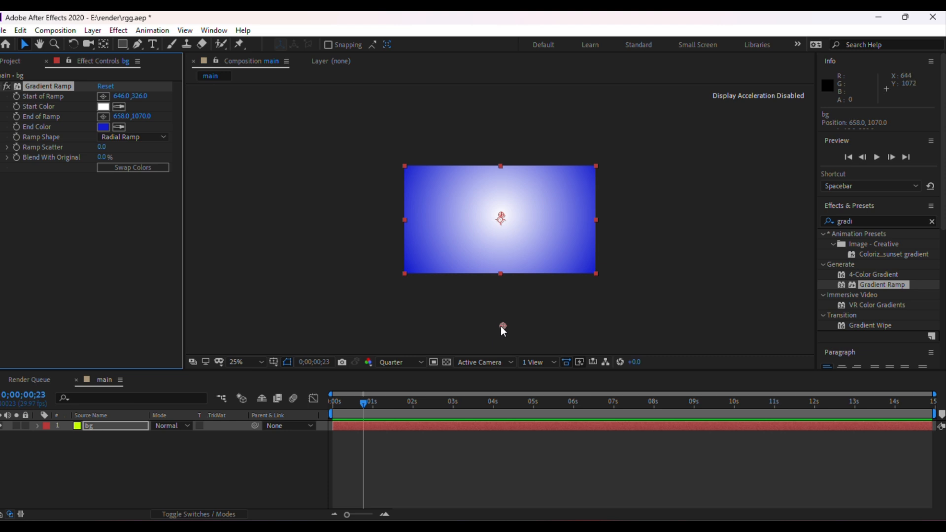
{"action": "left_click_drag", "start_coordinate": [501, 326], "coordinate": [496, 388]}
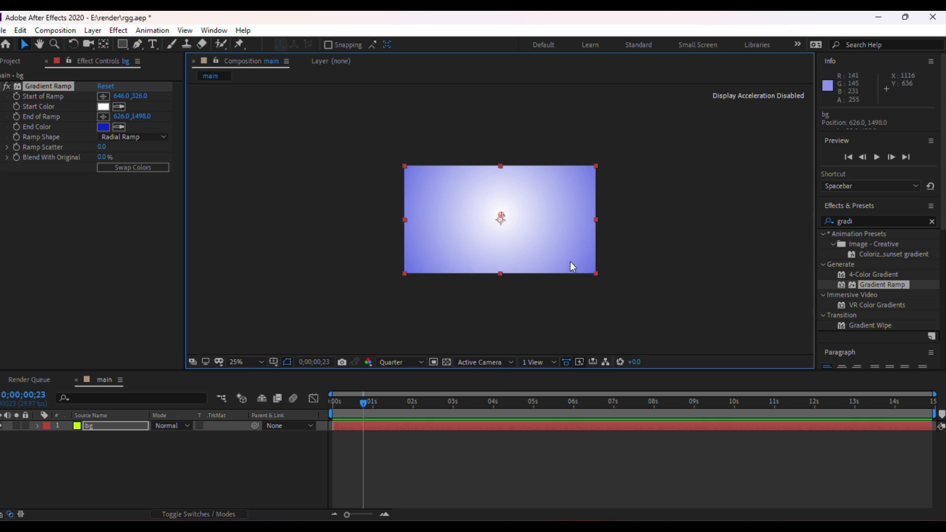
{"action": "key", "text": "h"}
{"action": "left_click_drag", "start_coordinate": [538, 262], "coordinate": [535, 223]}
{"action": "key", "text": "v"}
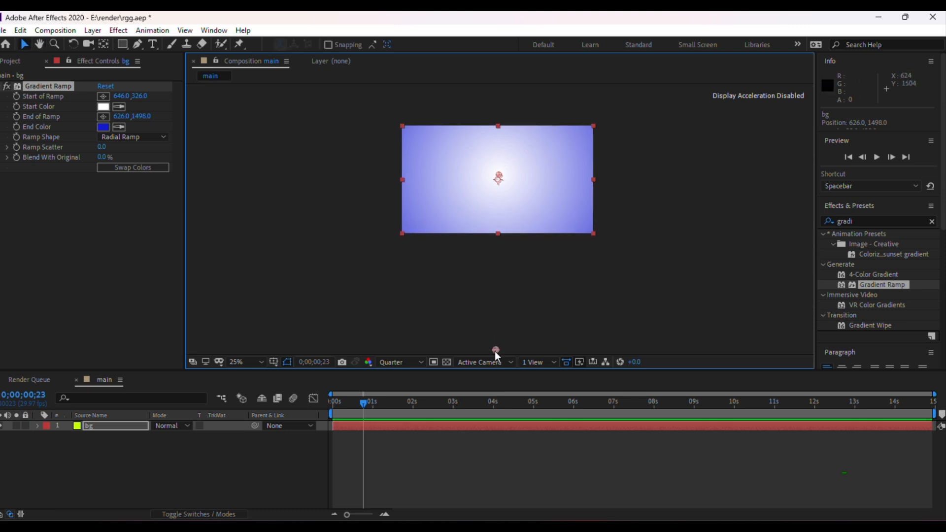
{"action": "left_click_drag", "start_coordinate": [494, 350], "coordinate": [496, 386]}
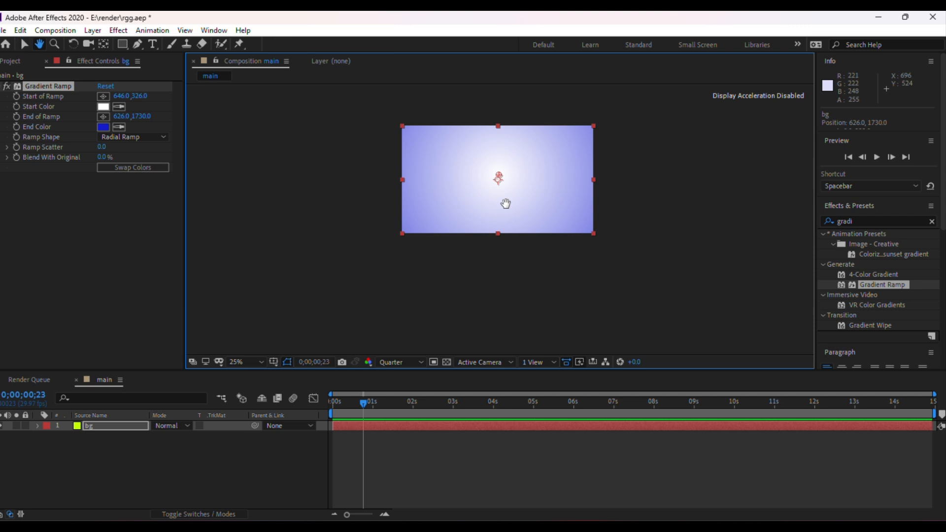
{"action": "left_click_drag", "start_coordinate": [504, 203], "coordinate": [511, 143]}
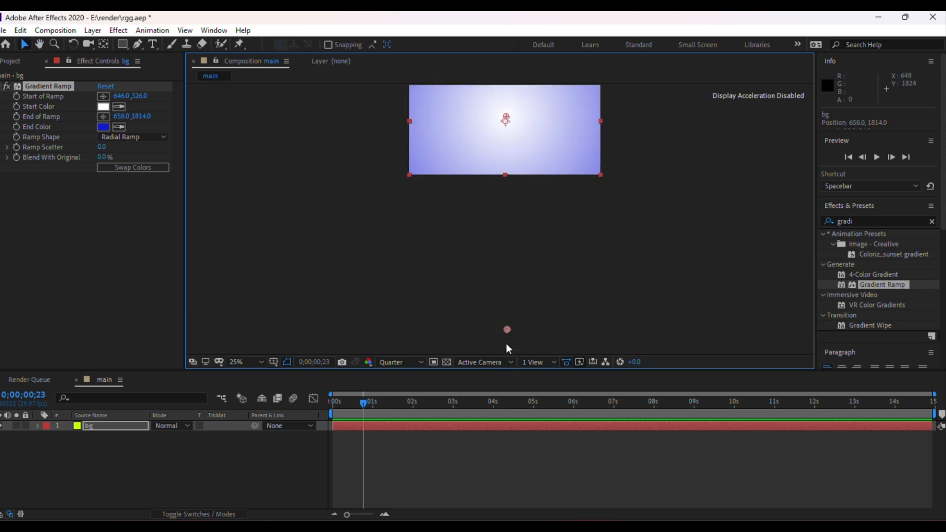
{"action": "left_click_drag", "start_coordinate": [509, 348], "coordinate": [504, 379]}
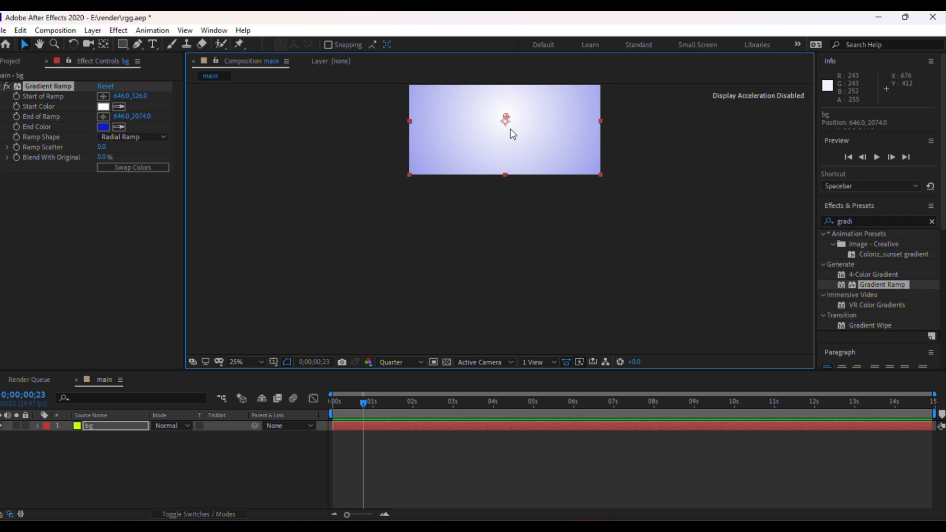
Push the ramp's end point further out, to about 730, 2330.
{"action": "scroll", "coordinate": [512, 133], "scroll_direction": "down", "scroll_amount": 1}
{"action": "key", "text": "h"}
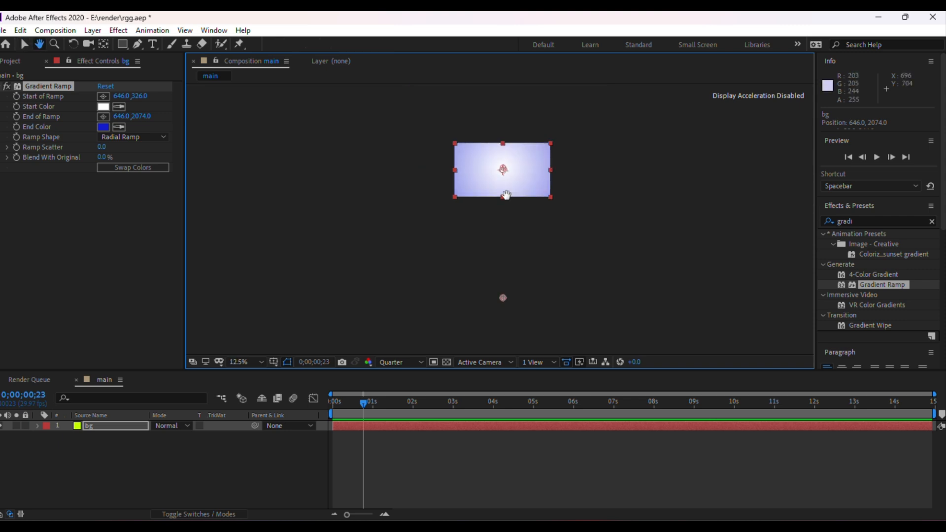
{"action": "left_click_drag", "start_coordinate": [506, 194], "coordinate": [509, 143]}
{"action": "key", "text": "v"}
{"action": "scroll", "coordinate": [515, 244], "scroll_direction": "down", "scroll_amount": 1}
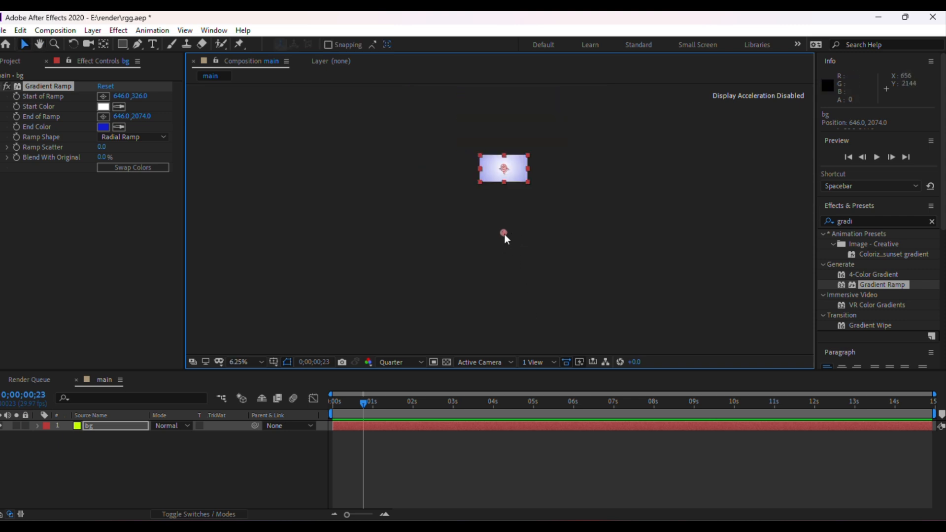
{"action": "left_click_drag", "start_coordinate": [504, 234], "coordinate": [506, 253]}
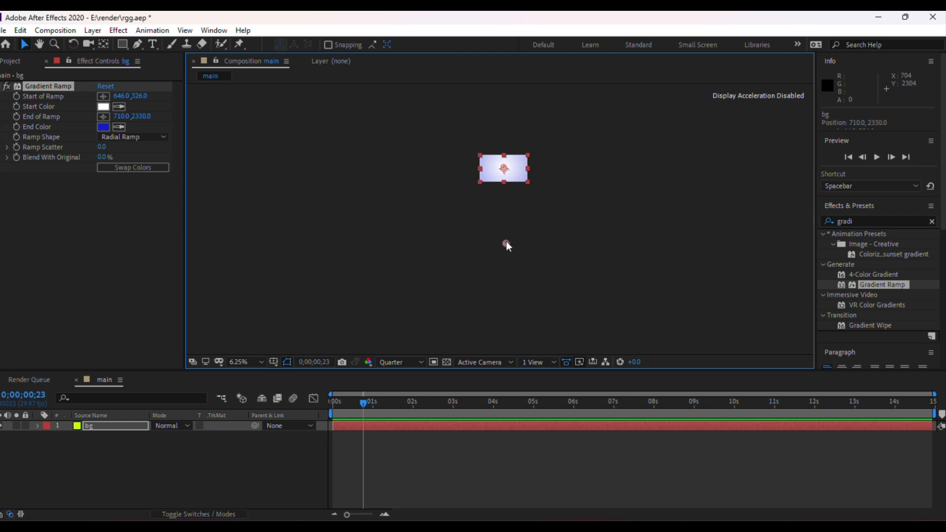
{"action": "scroll", "coordinate": [518, 156], "scroll_direction": "up", "scroll_amount": 4}
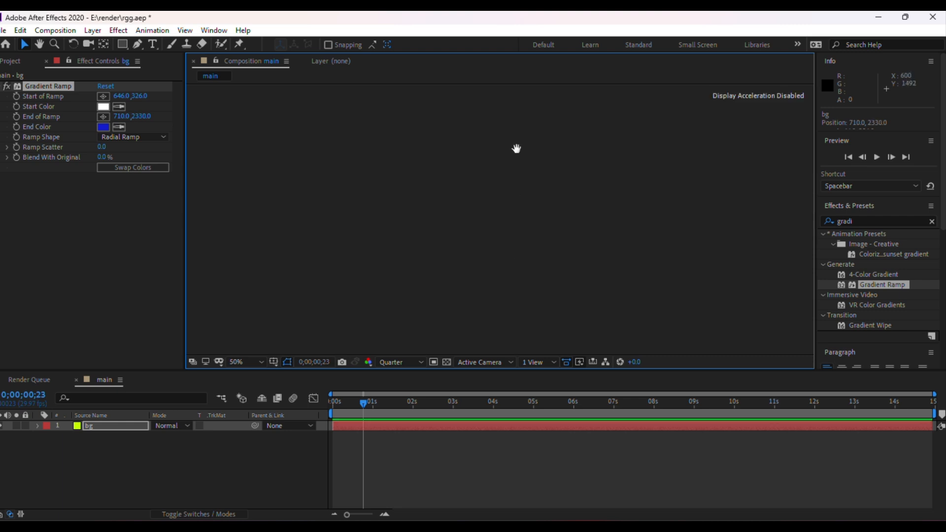
Set the ramp's Start Color to black 000000.
{"action": "left_click", "coordinate": [233, 360]}
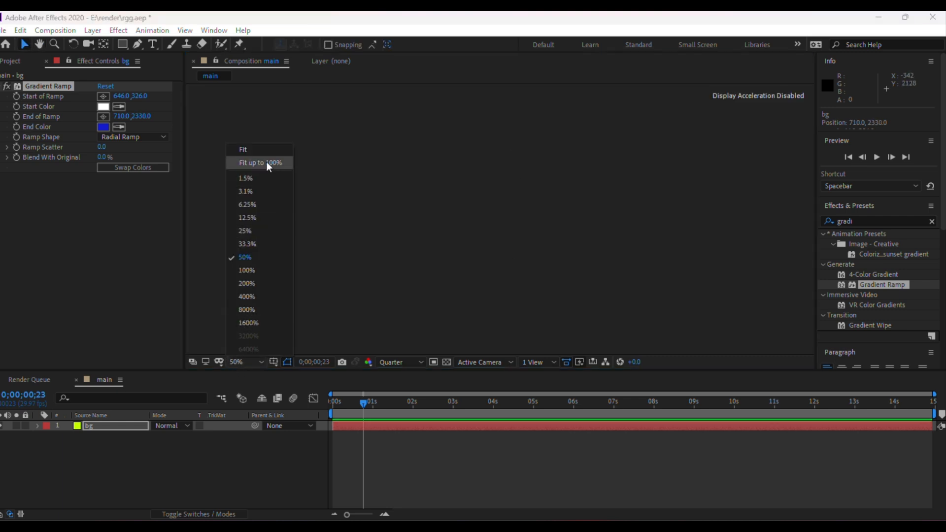
{"action": "left_click", "coordinate": [268, 148]}
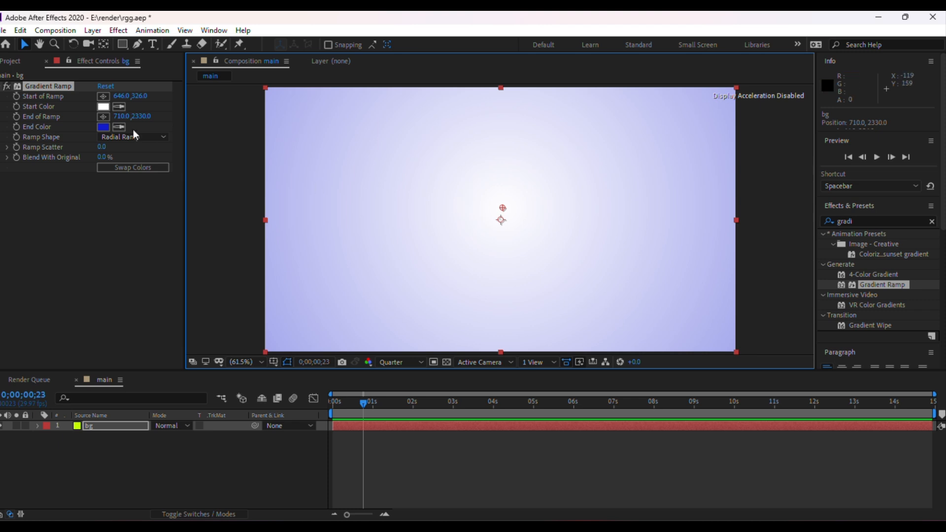
{"action": "left_click", "coordinate": [106, 106]}
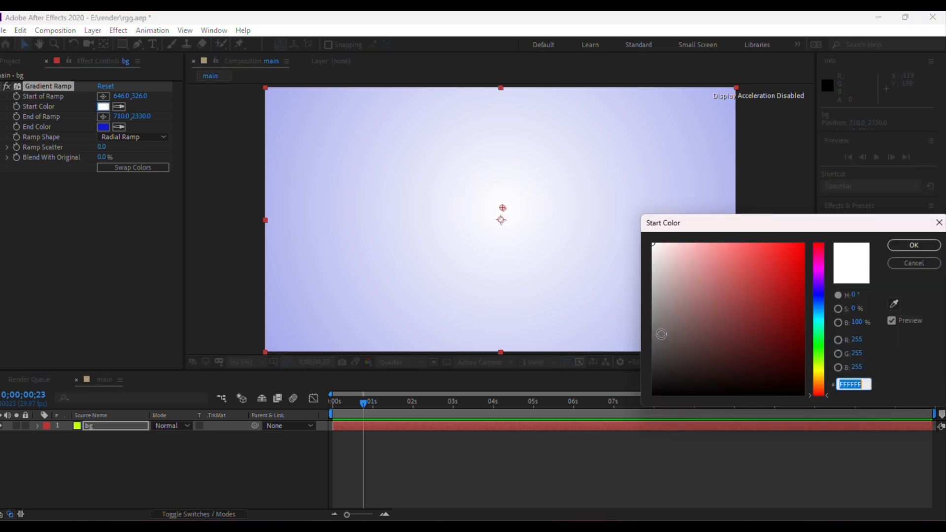
{"action": "left_click_drag", "start_coordinate": [667, 333], "coordinate": [651, 413]}
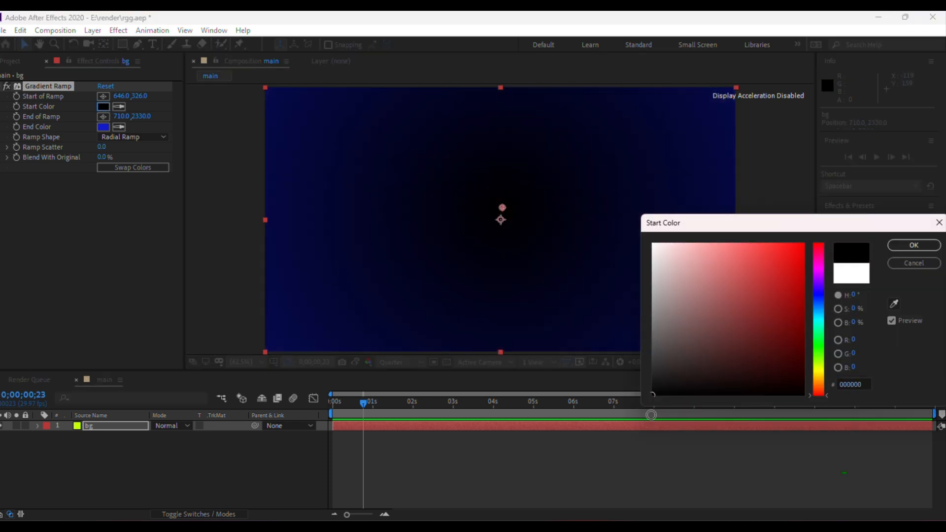
{"action": "left_click", "coordinate": [915, 248]}
{"action": "scroll", "coordinate": [518, 252], "scroll_direction": "down", "scroll_amount": 1}
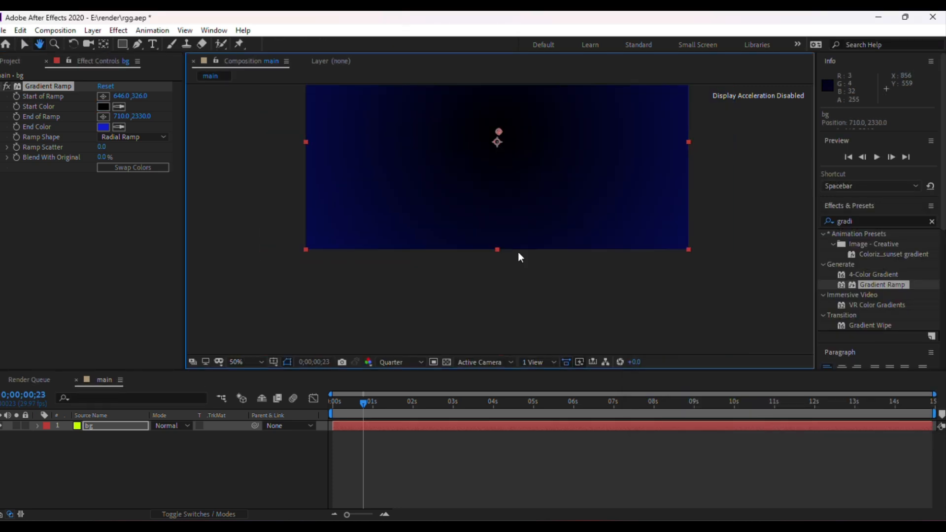
{"action": "scroll", "coordinate": [519, 253], "scroll_direction": "down", "scroll_amount": 4}
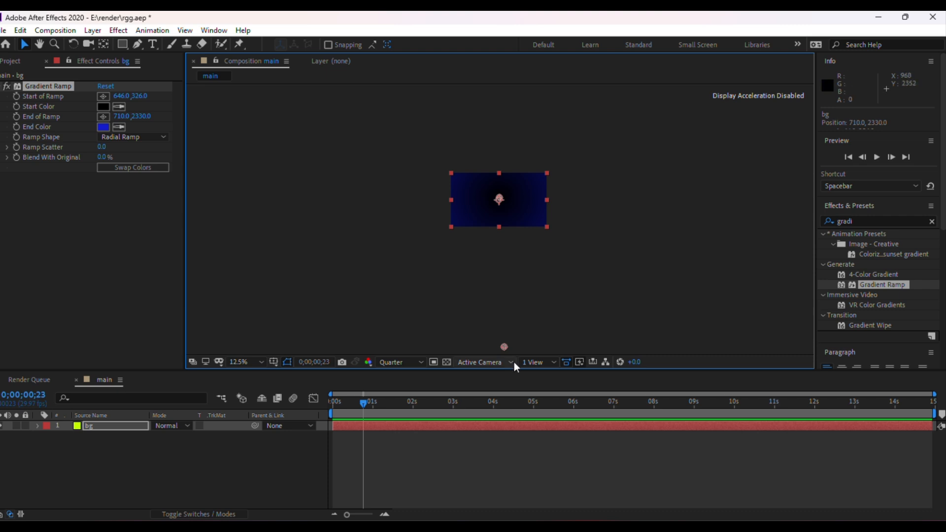
Create a new text layer in the composition with the letter M.
{"action": "scroll", "coordinate": [498, 265], "scroll_direction": "down", "scroll_amount": 1}
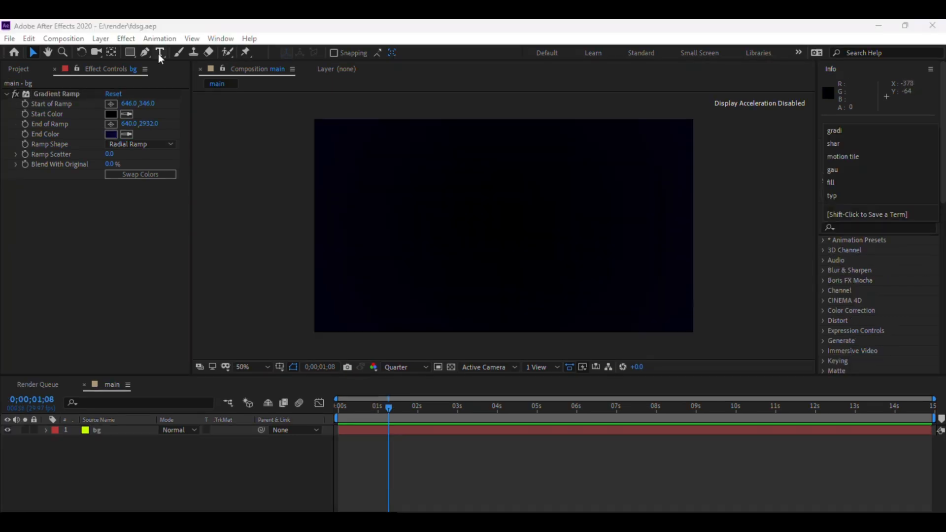
{"action": "key", "text": "ctrl+t"}
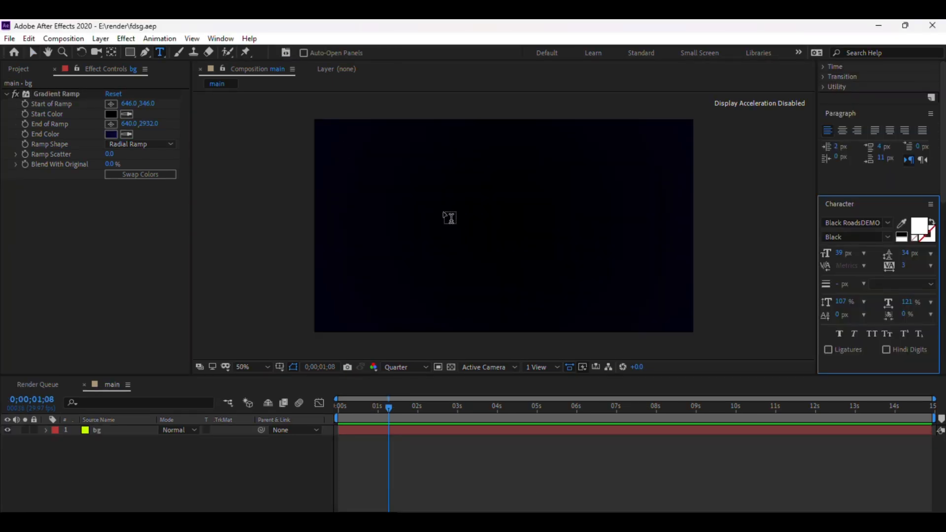
{"action": "left_click", "coordinate": [440, 207]}
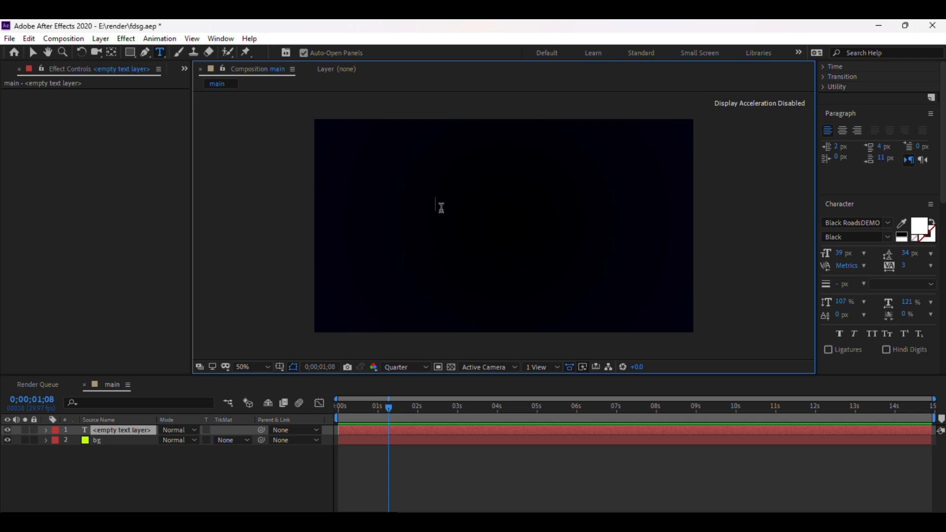
{"action": "type", "text": "M"}
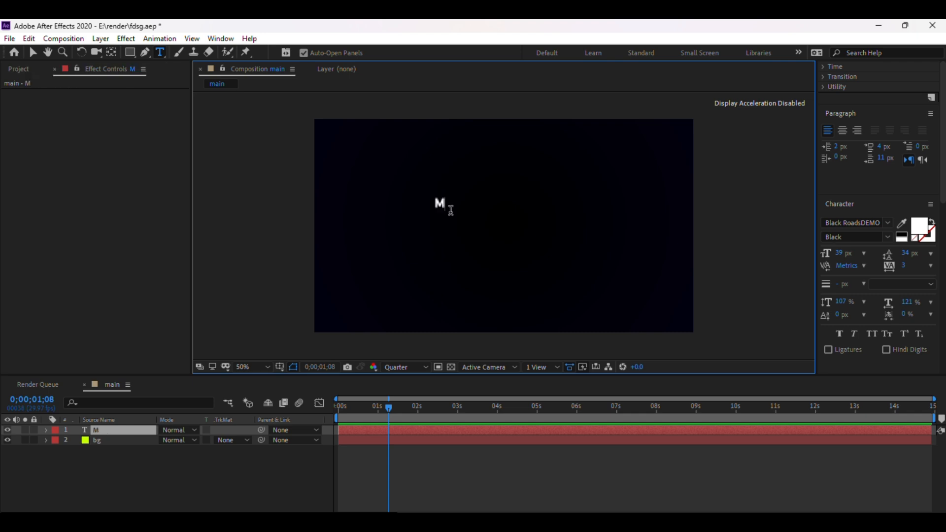
Scale the text layer up to about 706%.
{"action": "left_click", "coordinate": [129, 471]}
{"action": "left_click", "coordinate": [115, 430]}
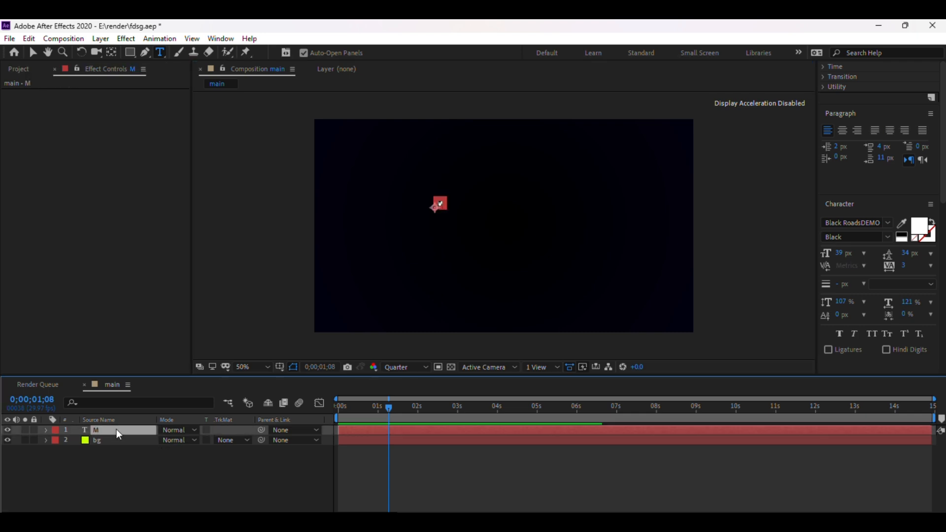
{"action": "key", "text": "s"}
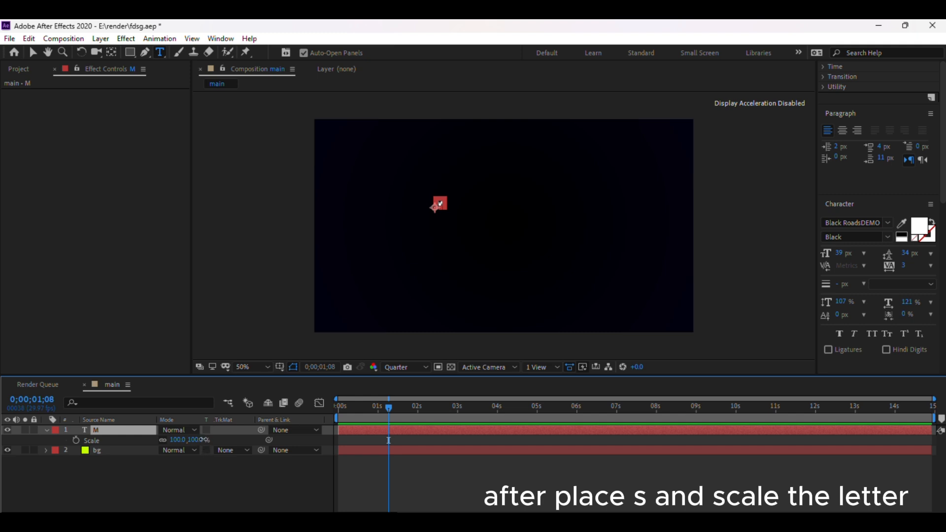
{"action": "left_click_drag", "start_coordinate": [201, 440], "coordinate": [493, 440]}
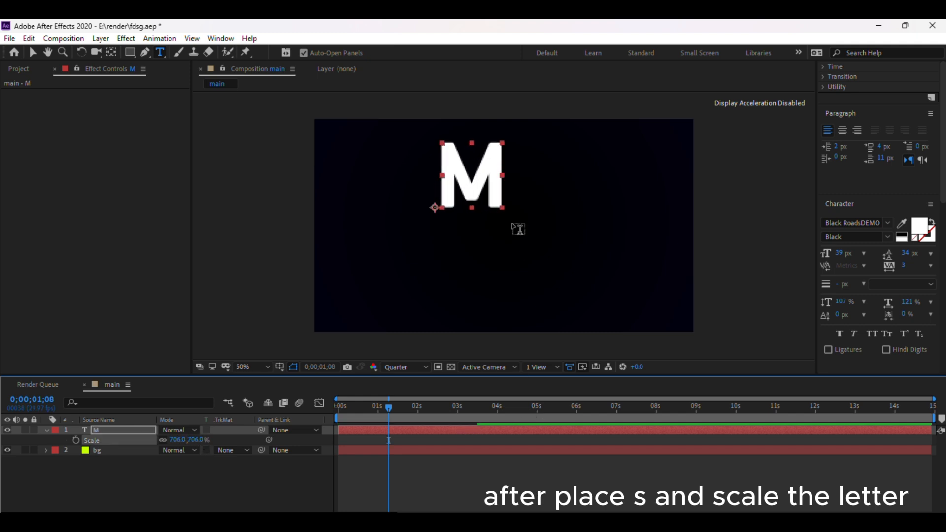
Replace the layer's text with the letter e.
{"action": "left_click", "coordinate": [505, 155]}
{"action": "key", "text": "ctrl+a"}
{"action": "type", "text": "e"}
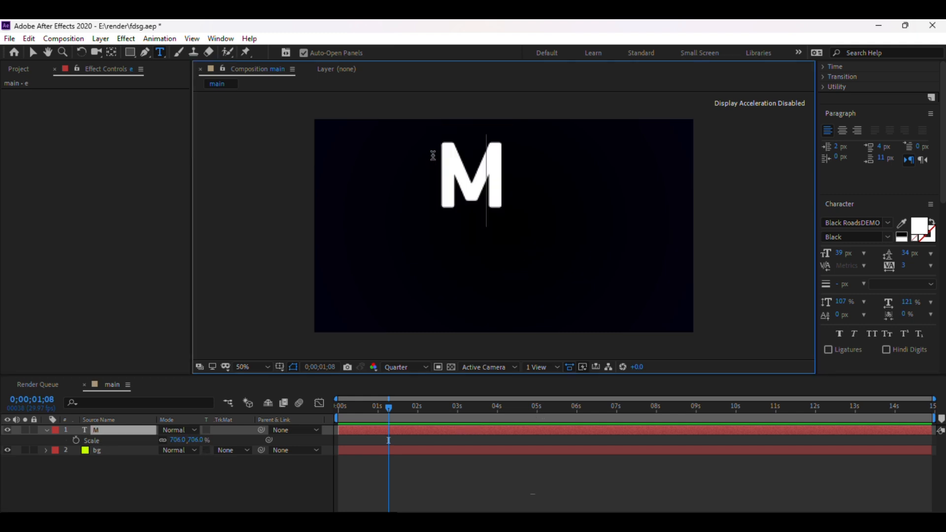
{"action": "left_click", "coordinate": [137, 489]}
{"action": "left_click", "coordinate": [111, 432]}
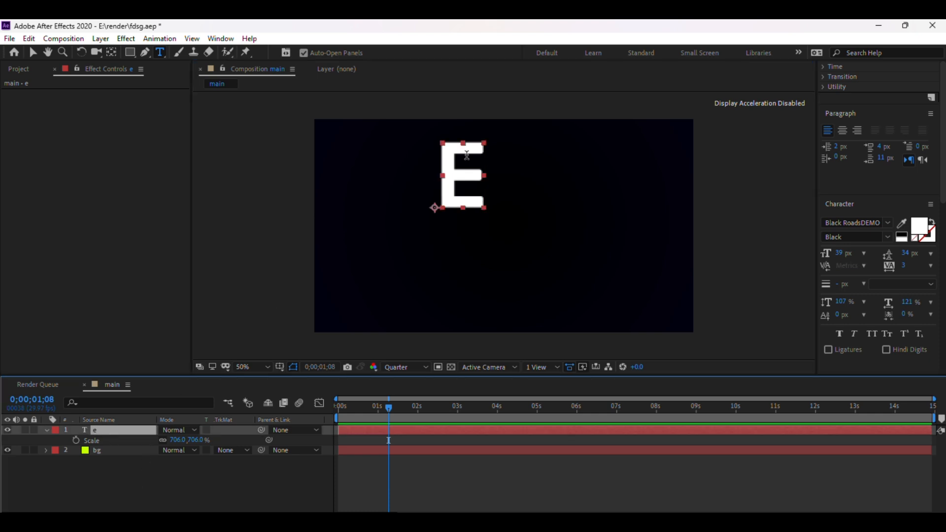
Move the text layer's anchor point to the center of the letter with the Pan Behind tool.
{"action": "left_click", "coordinate": [111, 51]}
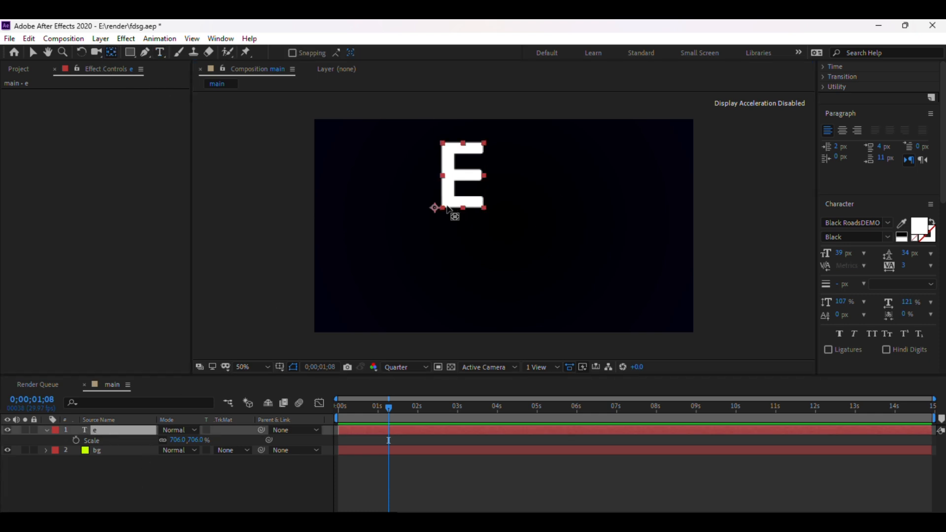
{"action": "left_click_drag", "start_coordinate": [434, 208], "coordinate": [461, 176]}
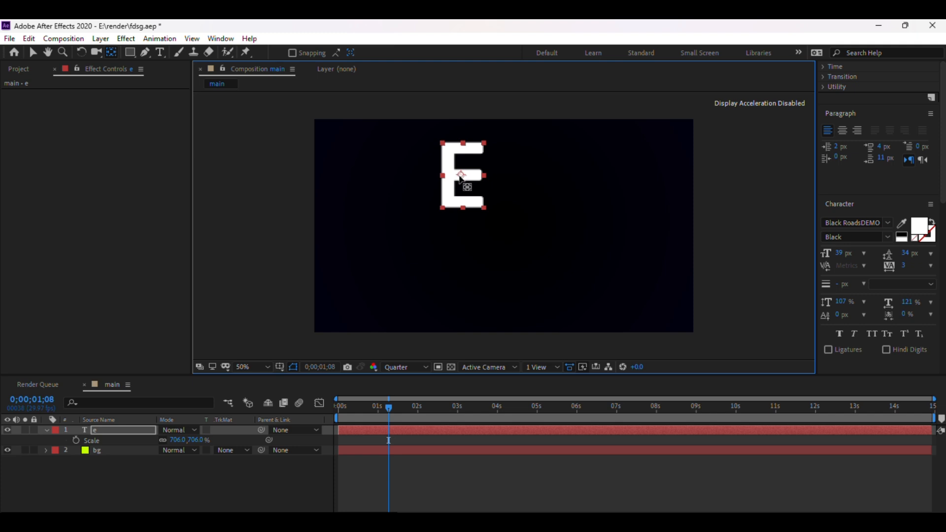
{"action": "left_click", "coordinate": [32, 52]}
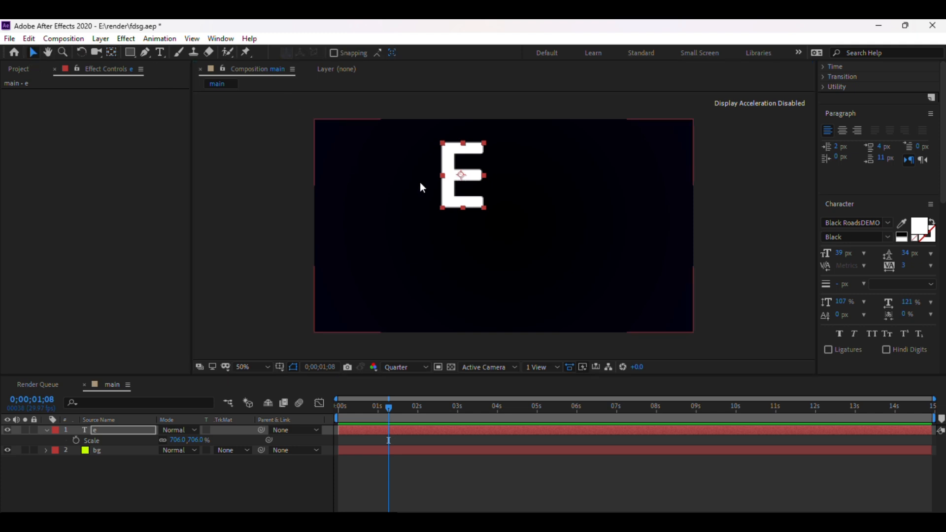
Move the letter down toward the frame's middle and scale it to about 1047%.
{"action": "left_click_drag", "start_coordinate": [461, 175], "coordinate": [462, 218]}
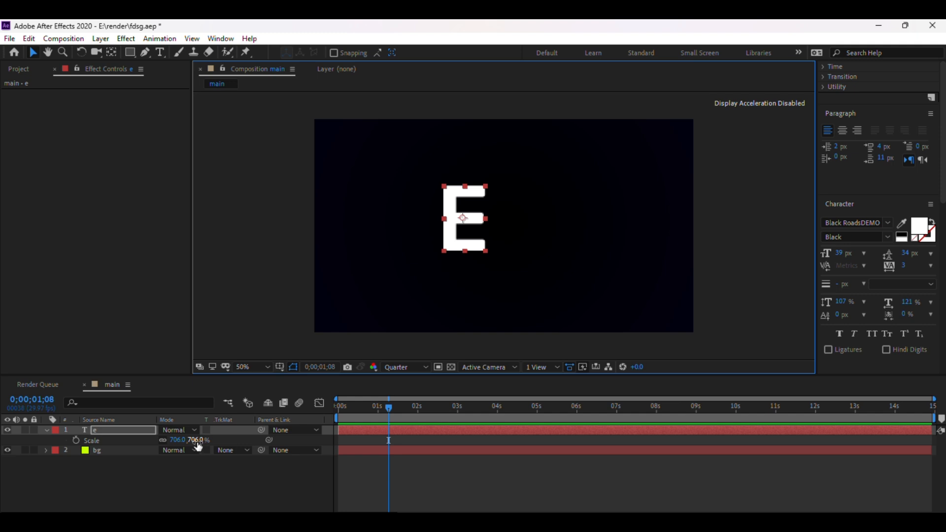
{"action": "left_click_drag", "start_coordinate": [194, 440], "coordinate": [424, 442]}
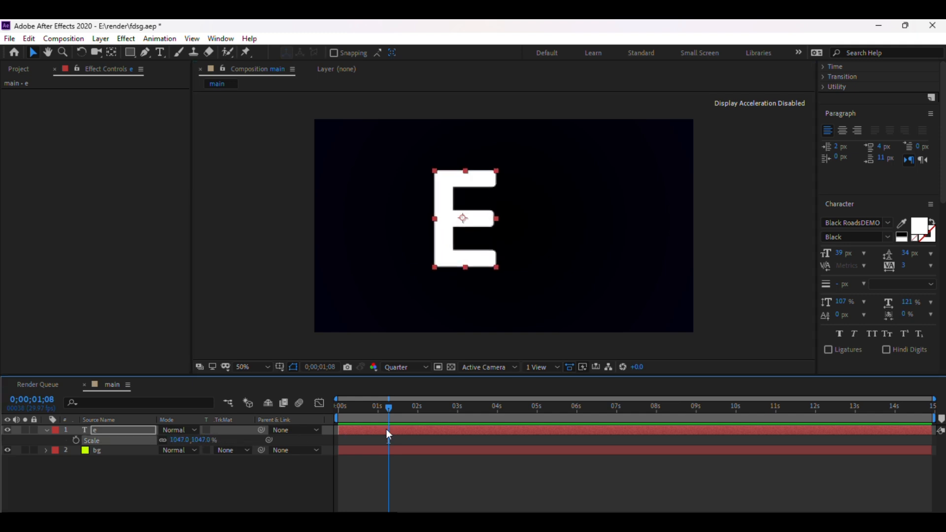
Nudge the letter E slightly so it sits centered in the frame.
{"action": "left_click", "coordinate": [751, 216]}
{"action": "left_click", "coordinate": [468, 224]}
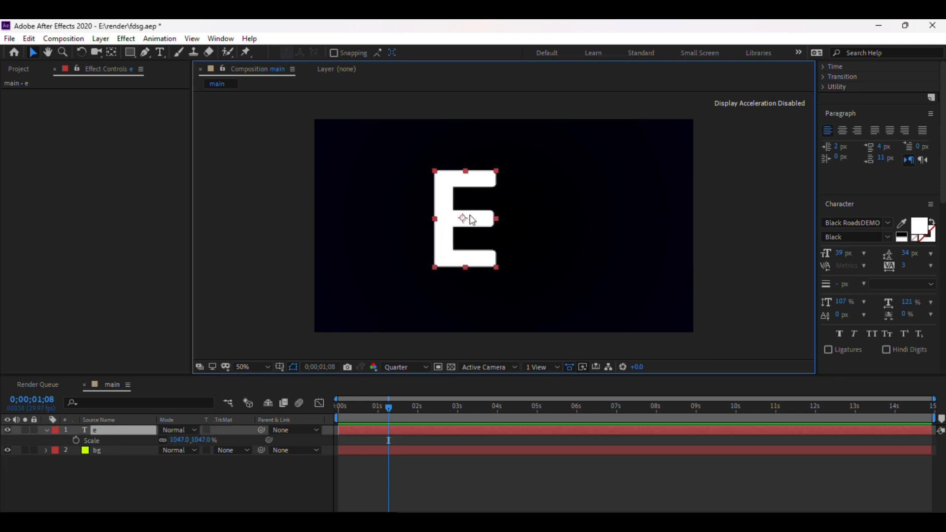
{"action": "left_click_drag", "start_coordinate": [463, 220], "coordinate": [475, 215]}
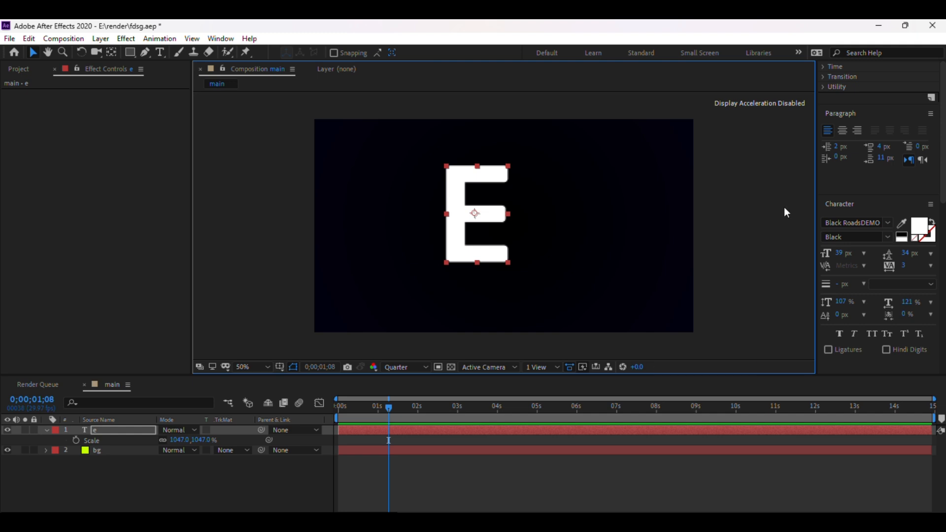
{"action": "left_click", "coordinate": [761, 199]}
Search the effects and presets for wiggle and apply the Wiggle - position preset to the E layer.
{"action": "scroll", "coordinate": [892, 195], "scroll_direction": "up", "scroll_amount": 6}
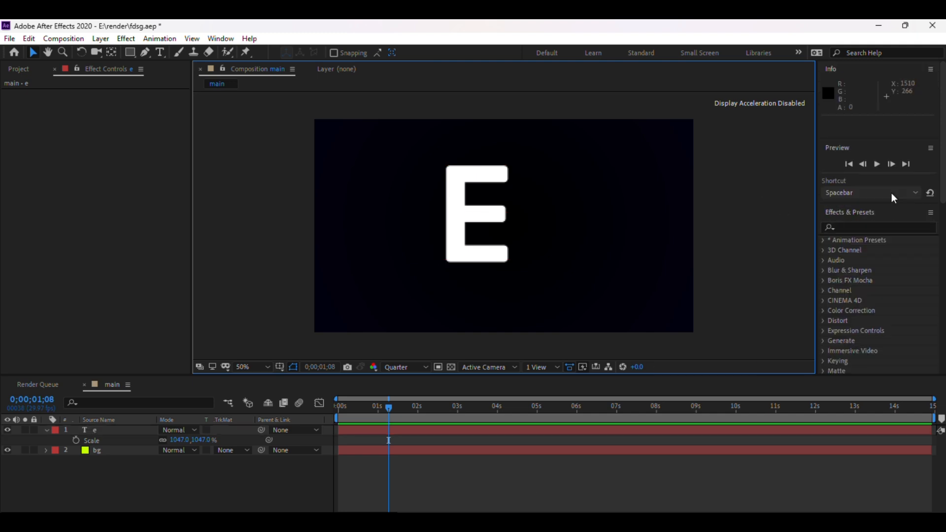
{"action": "left_click", "coordinate": [847, 227]}
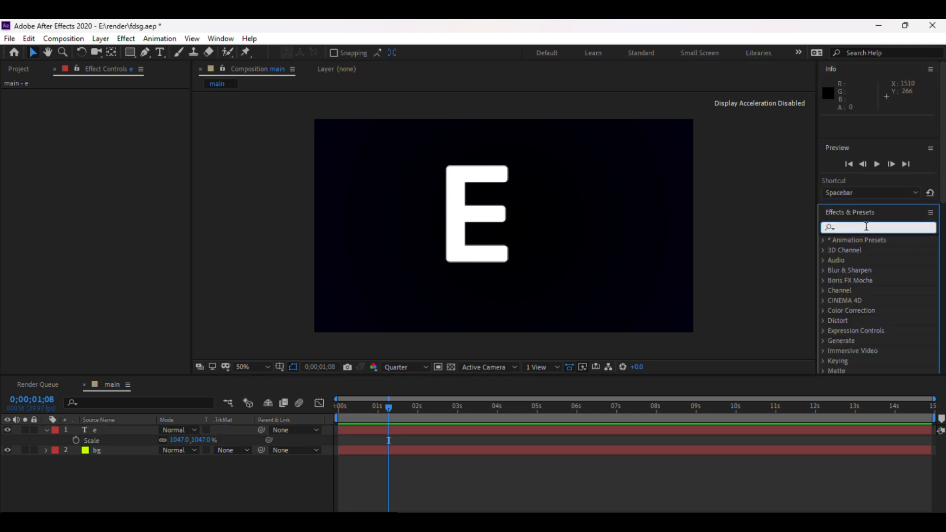
{"action": "type", "text": "wigg"}
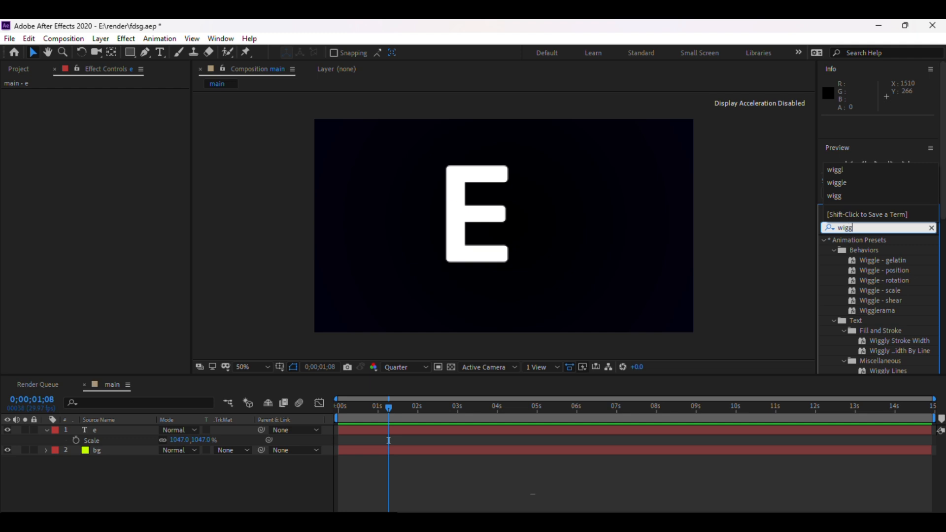
{"action": "type", "text": "le"}
{"action": "left_click", "coordinate": [884, 270]}
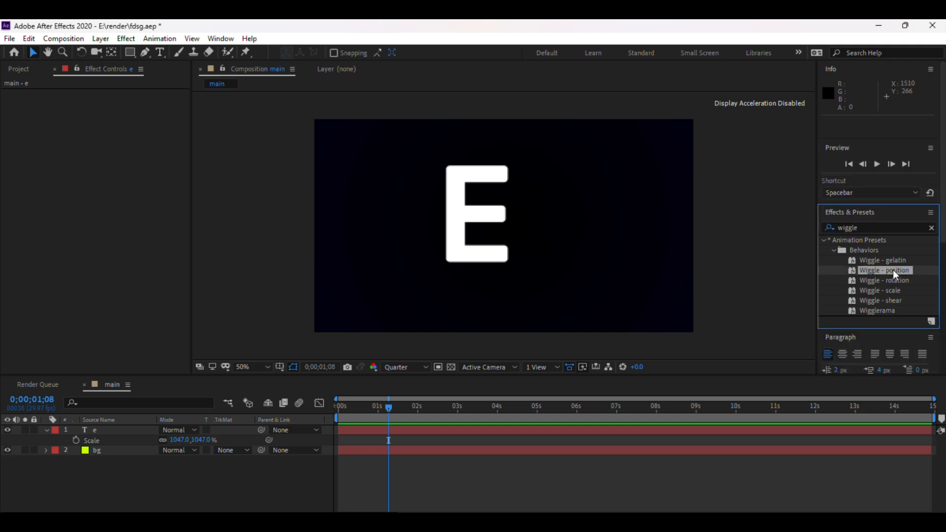
{"action": "left_click_drag", "start_coordinate": [884, 271], "coordinate": [483, 227]}
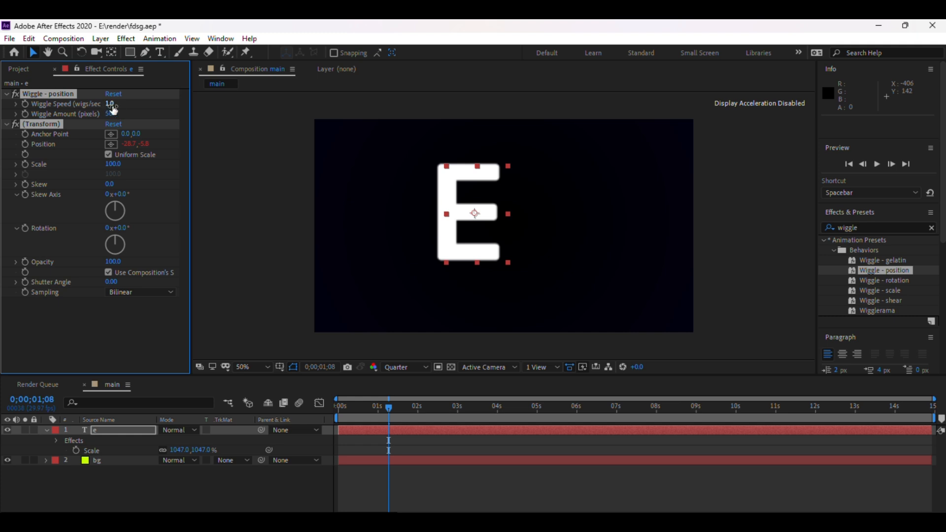
Set Wiggle Speed to 25.0 wigs/sec and Wiggle Amount to 6.1 pixels.
{"action": "left_click", "coordinate": [114, 104]}
{"action": "type", "text": "25.0"}
{"action": "left_click", "coordinate": [114, 114]}
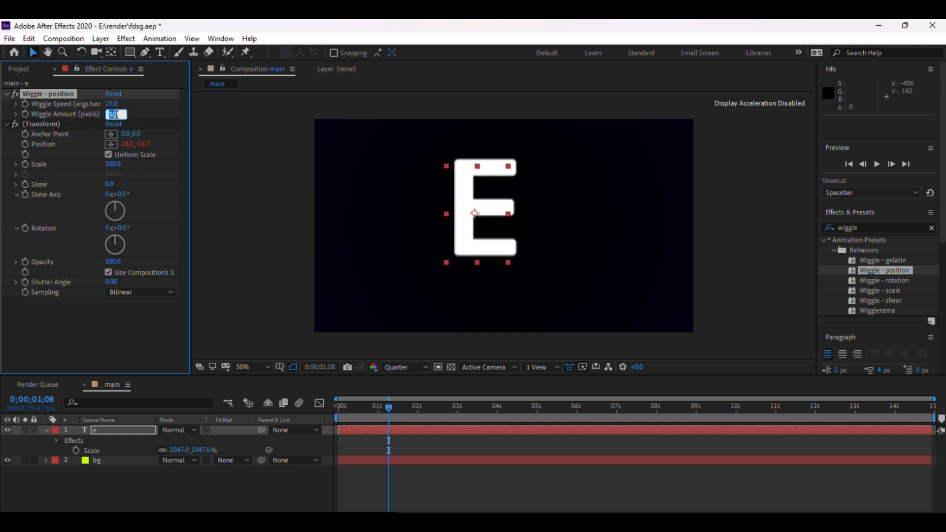
{"action": "type", "text": "6.1"}
{"action": "left_click", "coordinate": [160, 209]}
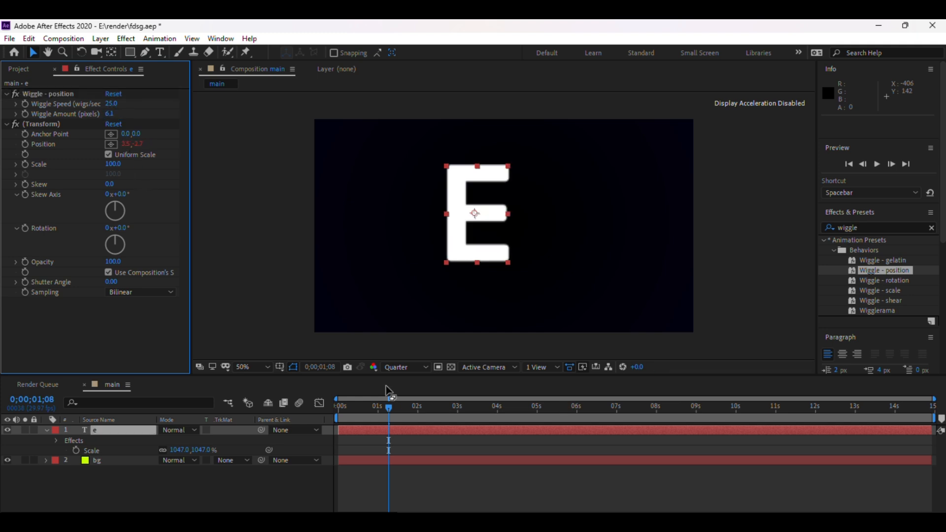
Move the current time to about 0;00;06;01 and turn off the E text layer's visibility.
{"action": "left_click_drag", "start_coordinate": [391, 405], "coordinate": [582, 382]}
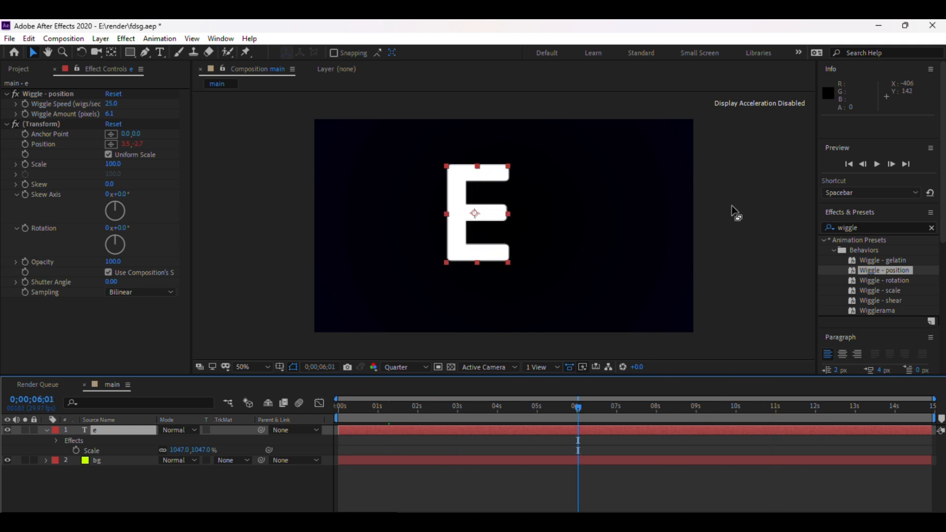
{"action": "left_click", "coordinate": [449, 270]}
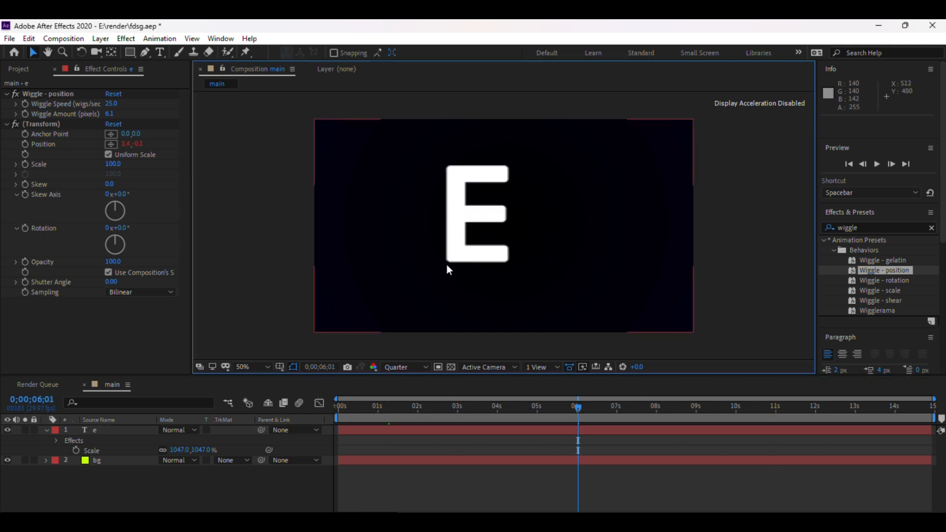
{"action": "left_click", "coordinate": [108, 493]}
{"action": "left_click", "coordinate": [89, 434]}
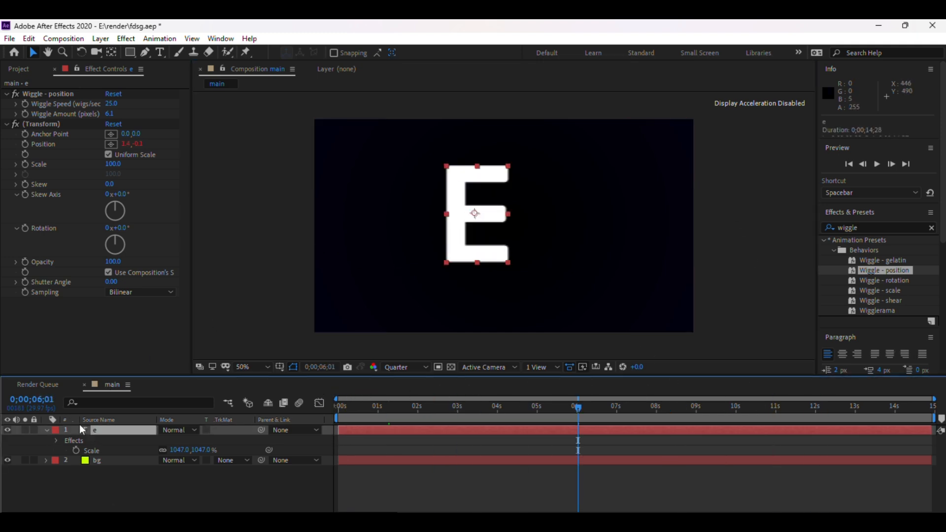
{"action": "left_click", "coordinate": [8, 429]}
Save the project.
{"action": "left_click", "coordinate": [740, 240]}
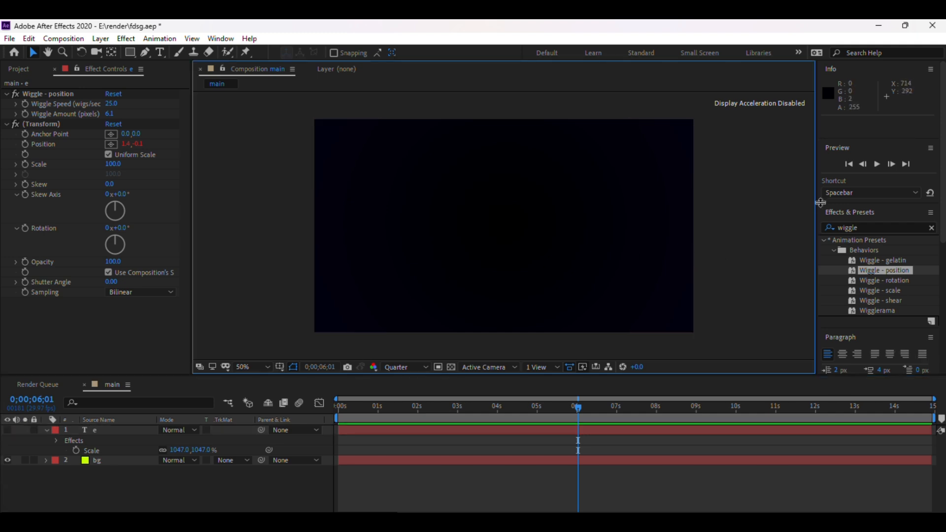
{"action": "key", "text": "ctrl+s"}
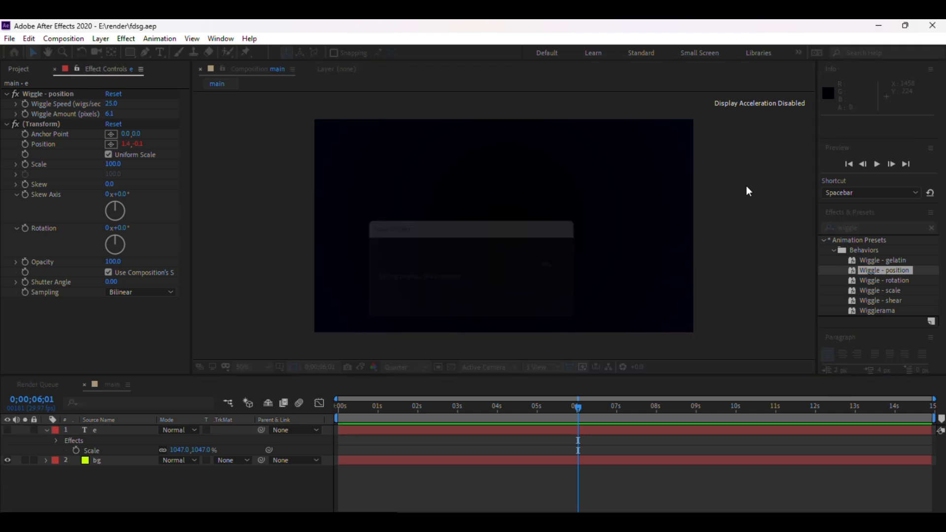
Select the Rectangle tool and set its stroke to None.
{"action": "left_click", "coordinate": [131, 54]}
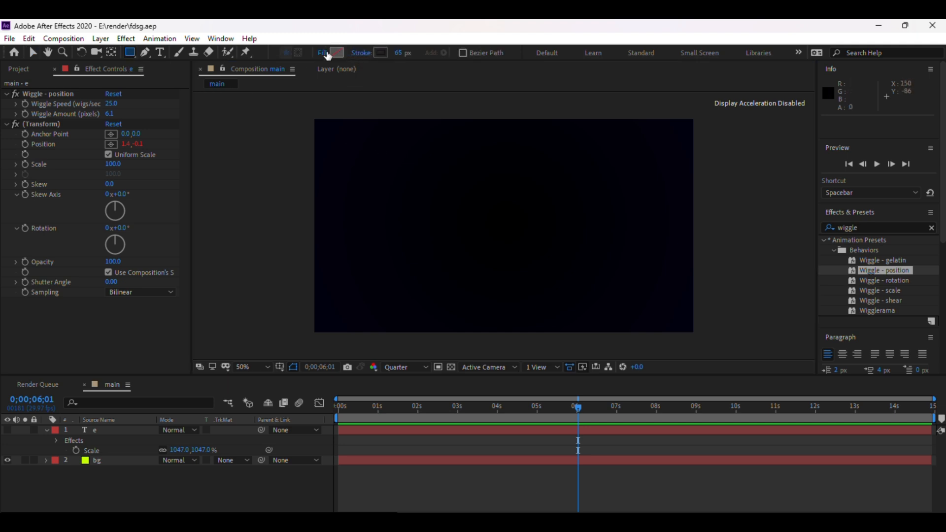
{"action": "left_click", "coordinate": [382, 52]}
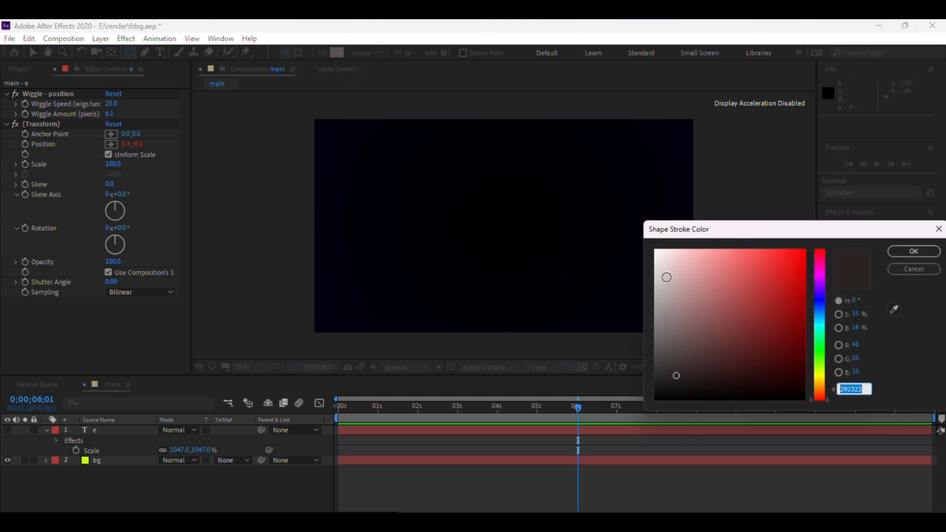
{"action": "left_click", "coordinate": [908, 270]}
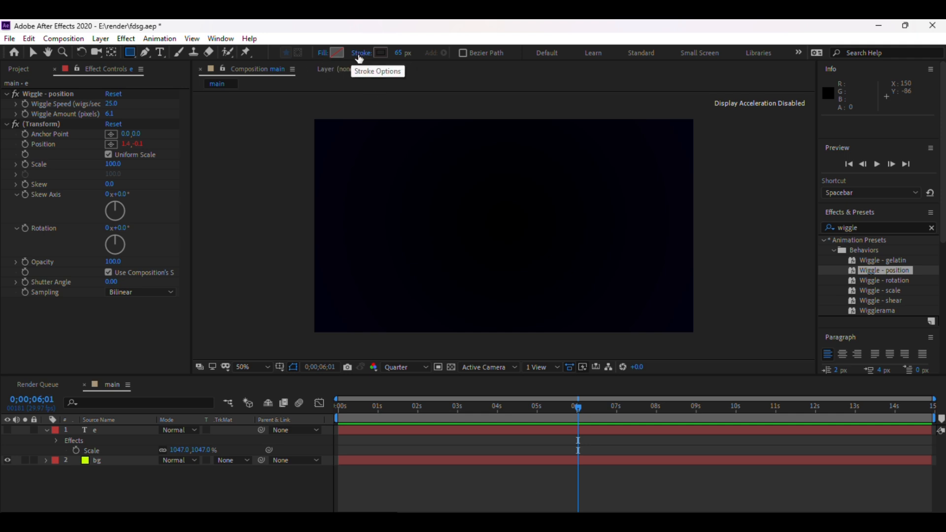
{"action": "left_click", "coordinate": [360, 55]}
{"action": "left_click", "coordinate": [587, 253]}
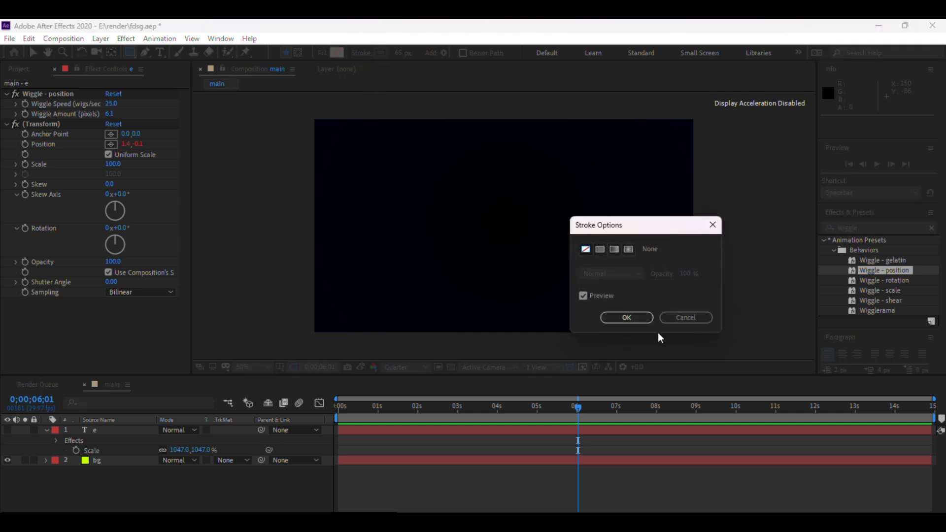
{"action": "left_click", "coordinate": [632, 319]}
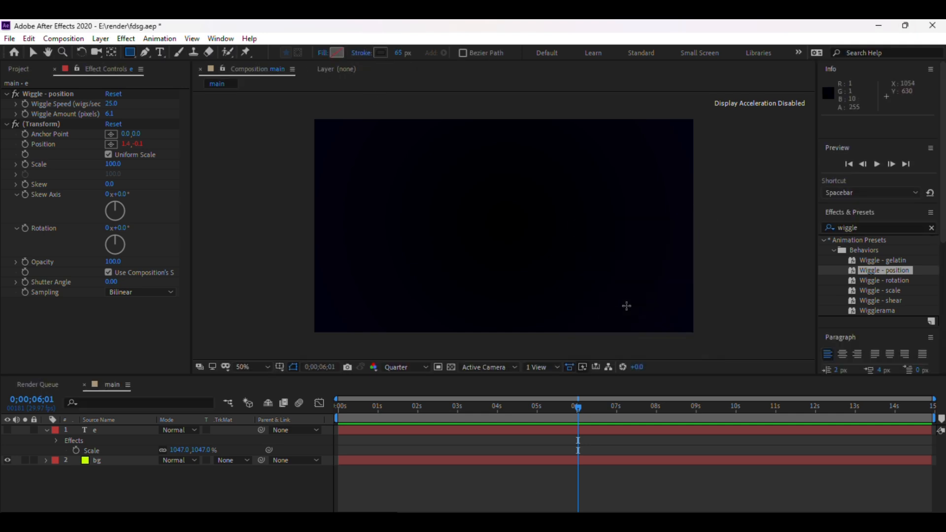
Set the rectangle tool's fill color to white FFFFFF.
{"action": "left_click", "coordinate": [337, 52]}
{"action": "left_click_drag", "start_coordinate": [682, 275], "coordinate": [641, 224]}
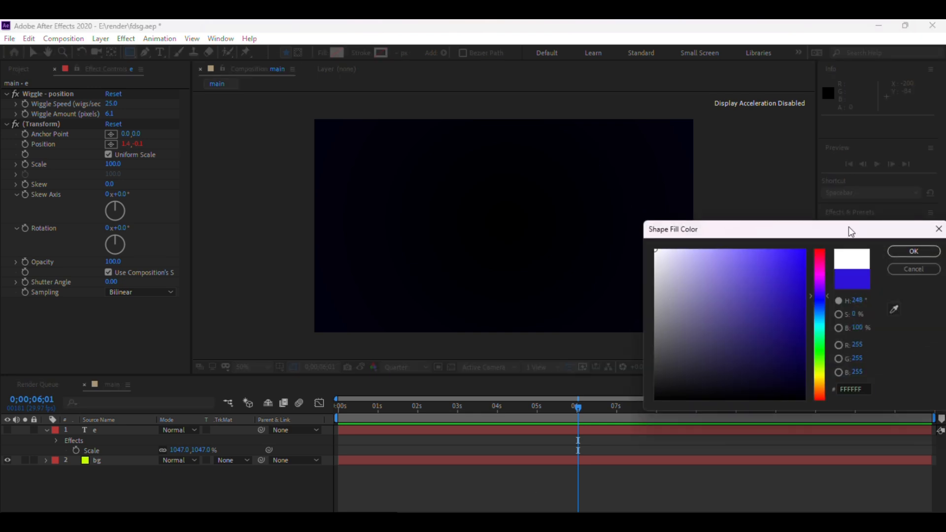
{"action": "left_click", "coordinate": [909, 251]}
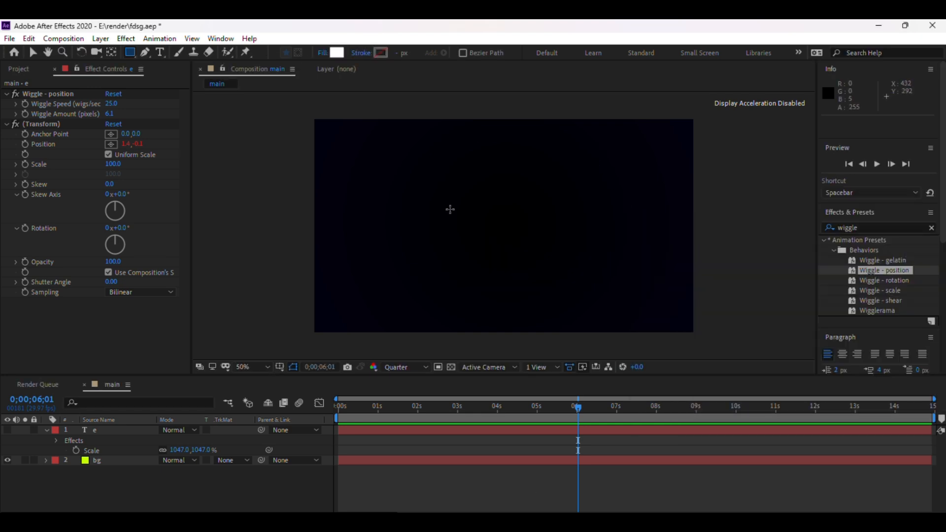
Draw a full-width thin white horizontal rectangle and move it down to the composition's vertical center.
{"action": "left_click_drag", "start_coordinate": [308, 176], "coordinate": [682, 192]}
{"action": "left_click_drag", "start_coordinate": [689, 189], "coordinate": [697, 188]}
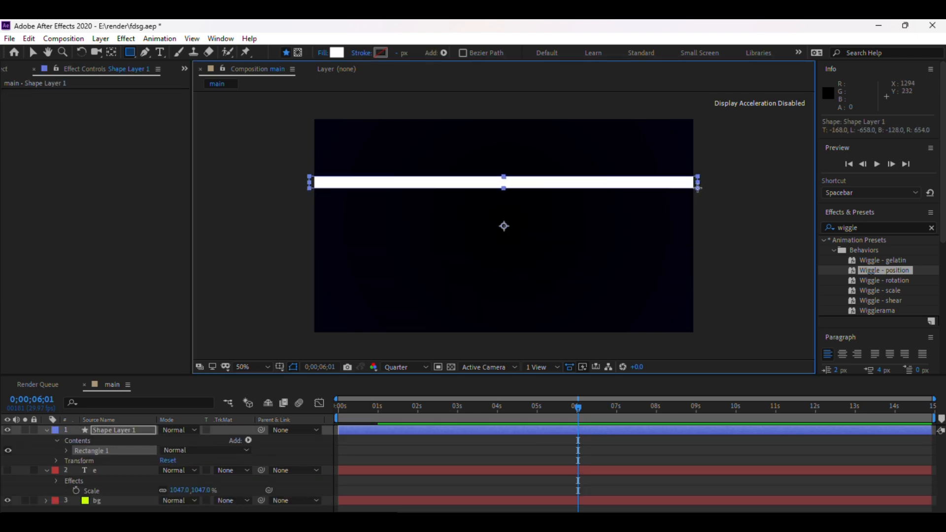
{"action": "key", "text": "v"}
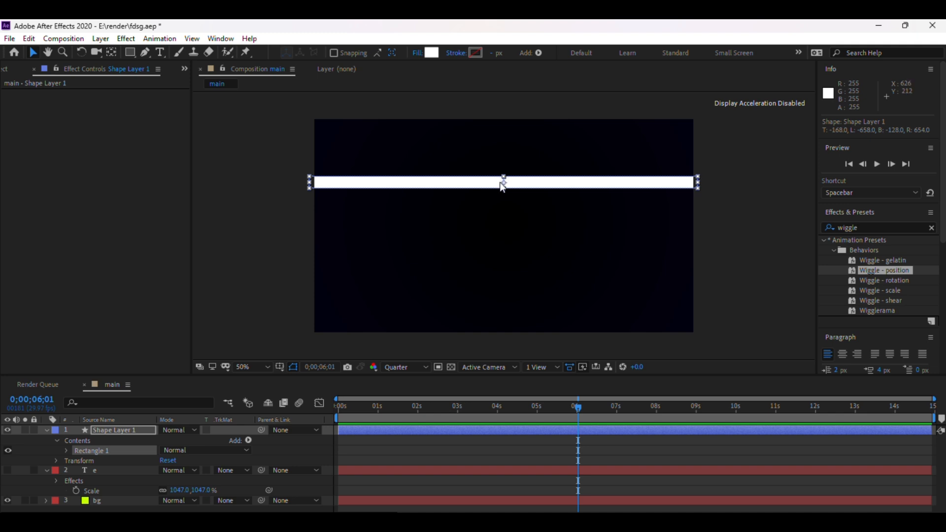
{"action": "left_click_drag", "start_coordinate": [502, 187], "coordinate": [493, 224]}
{"action": "left_click", "coordinate": [743, 218]}
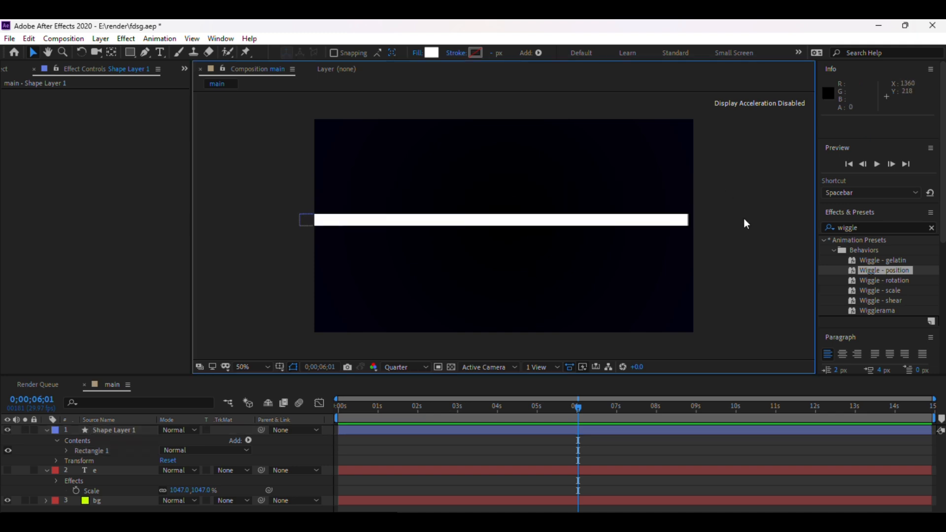
Search the effects for "wave w" and apply Wave Warp to the shape layer.
{"action": "left_click", "coordinate": [859, 227]}
{"action": "type", "text": "wi"}
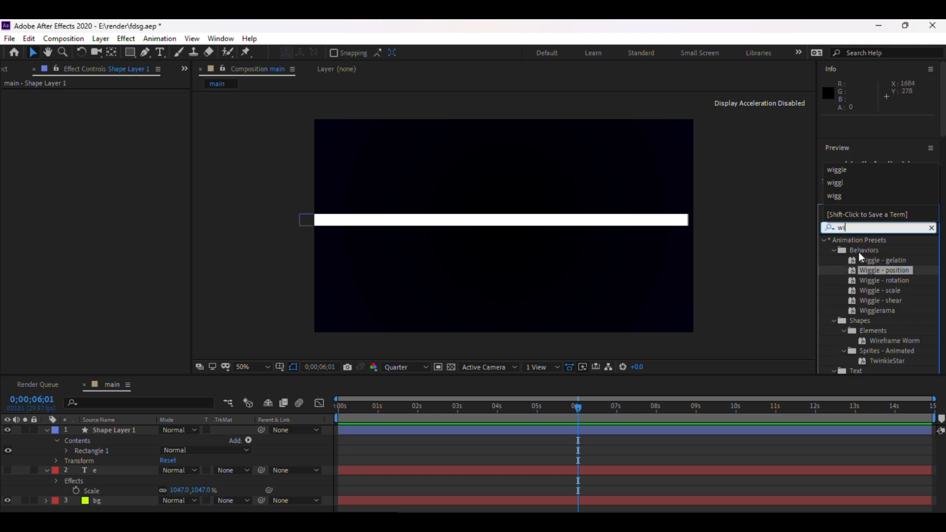
{"action": "key", "text": "BackSpace"}
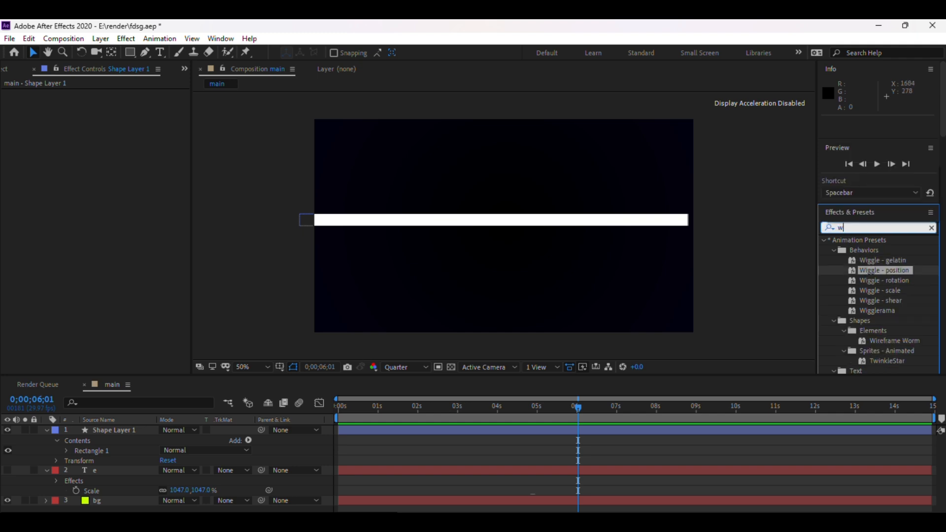
{"action": "type", "text": "ave w"}
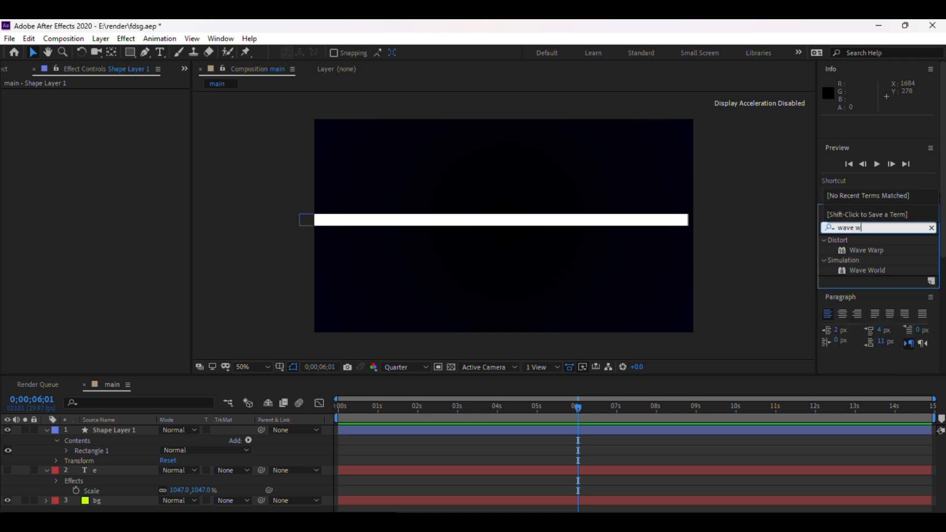
{"action": "left_click", "coordinate": [870, 250]}
{"action": "left_click_drag", "start_coordinate": [872, 248], "coordinate": [135, 434]}
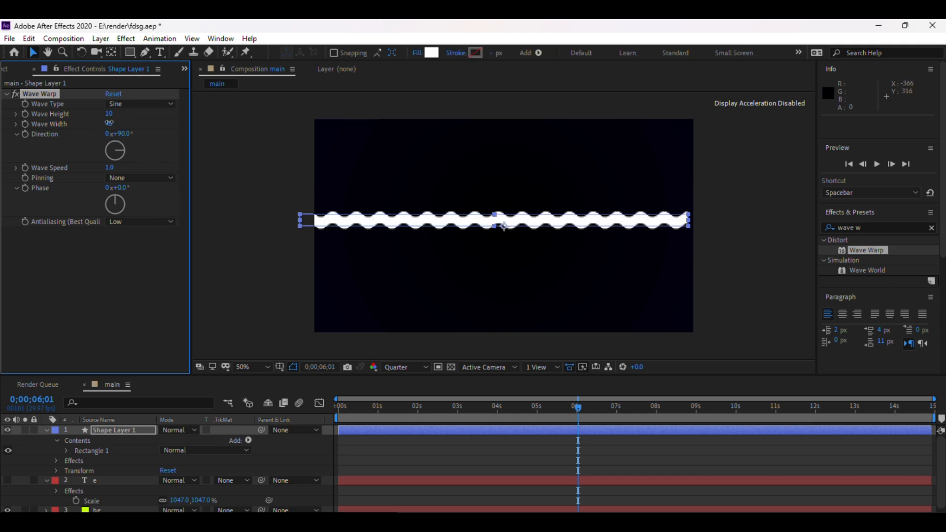
Set the Wave Warp's Wave Width to 106.
{"action": "left_click_drag", "start_coordinate": [109, 123], "coordinate": [567, 93]}
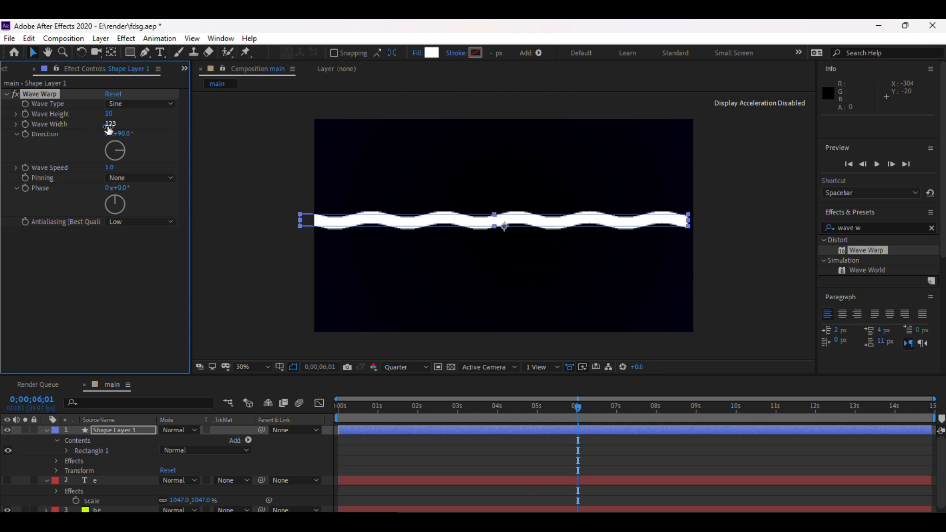
{"action": "left_click_drag", "start_coordinate": [110, 124], "coordinate": [3, 143]}
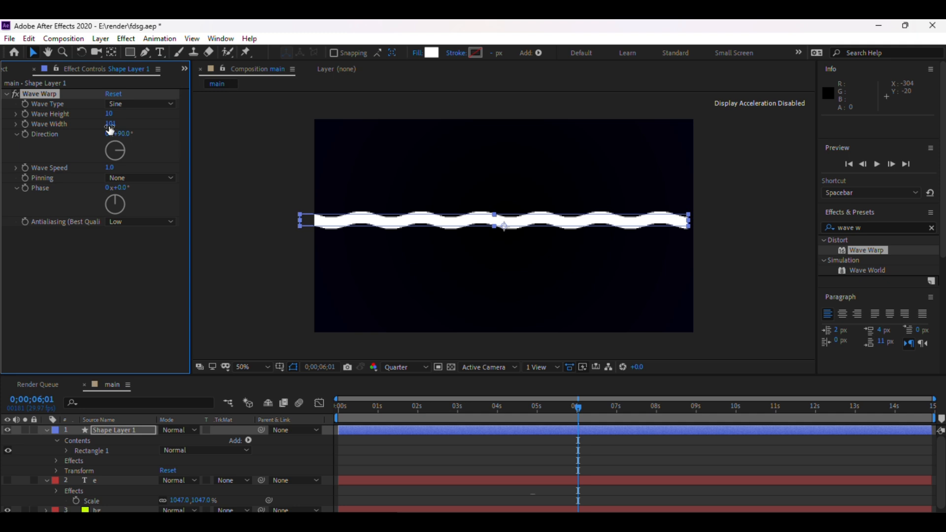
{"action": "left_click_drag", "start_coordinate": [117, 131], "coordinate": [143, 130]}
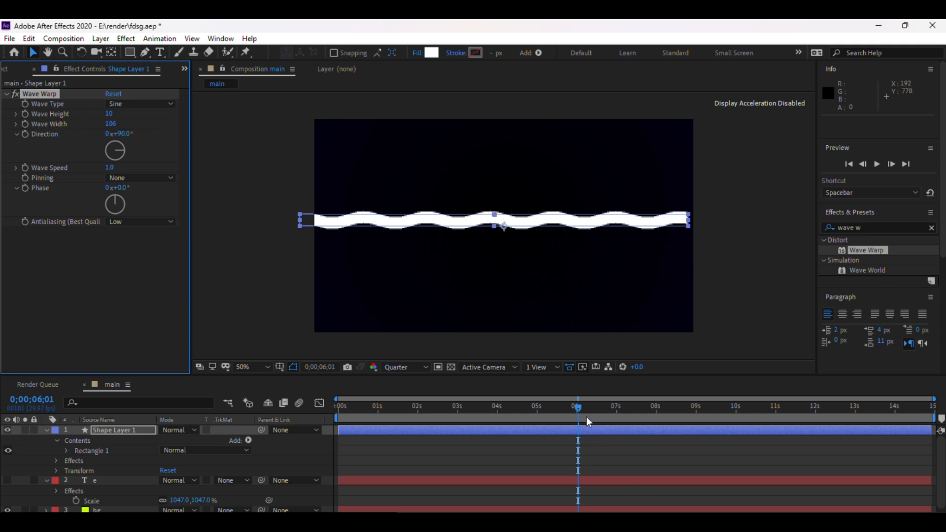
At 0;00;00;00, set a keyframe for the Wave Width.
{"action": "left_click_drag", "start_coordinate": [578, 411], "coordinate": [298, 403]}
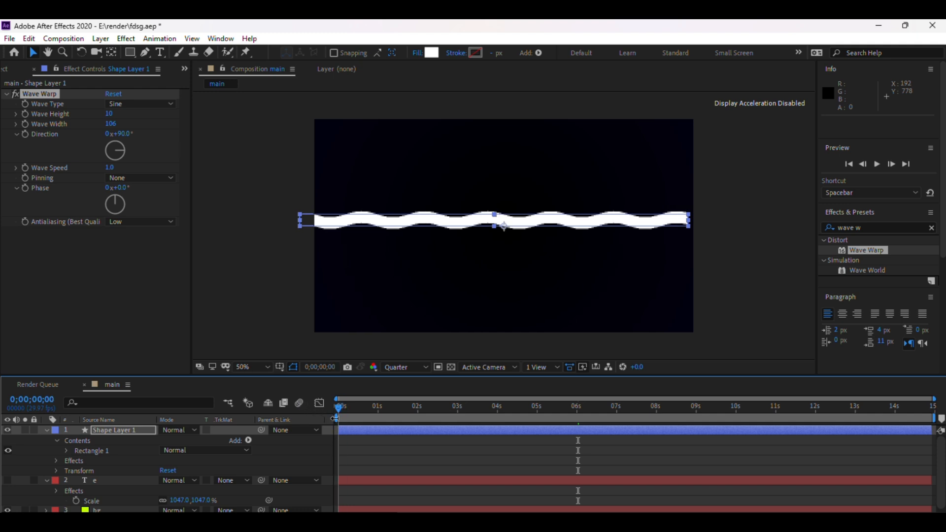
{"action": "left_click", "coordinate": [25, 124]}
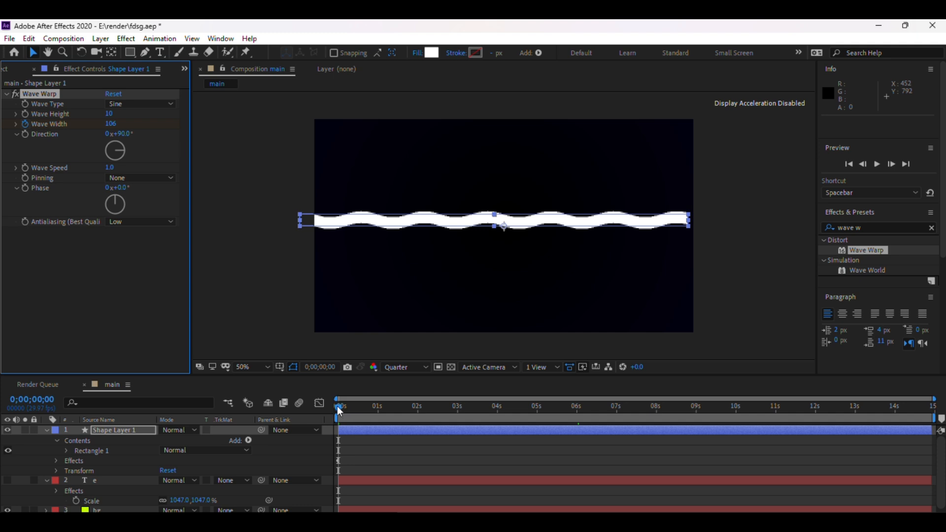
At 0;00;04;04, set the Wave Width to 629 to add a second keyframe.
{"action": "left_click_drag", "start_coordinate": [337, 406], "coordinate": [502, 410]}
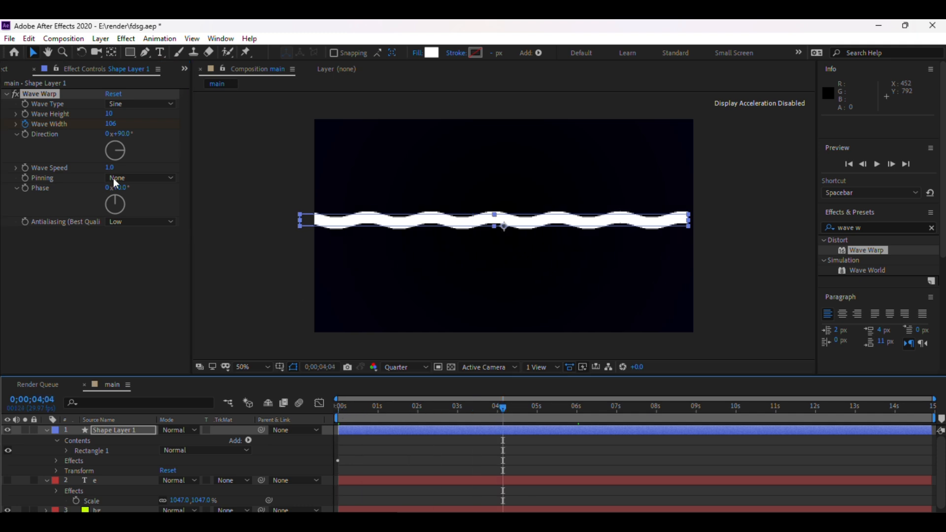
{"action": "left_click_drag", "start_coordinate": [113, 128], "coordinate": [540, 136]}
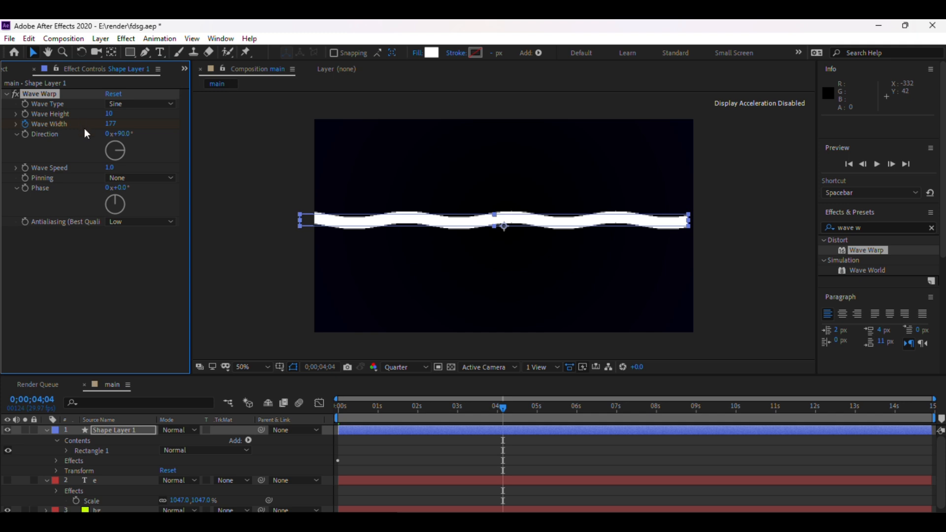
{"action": "left_click_drag", "start_coordinate": [110, 129], "coordinate": [496, 132]}
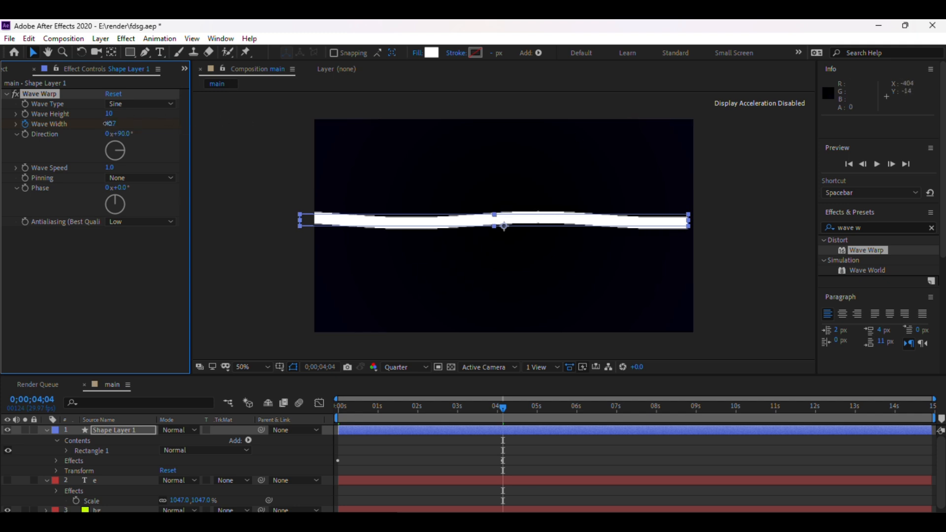
{"action": "left_click_drag", "start_coordinate": [109, 124], "coordinate": [599, 128]}
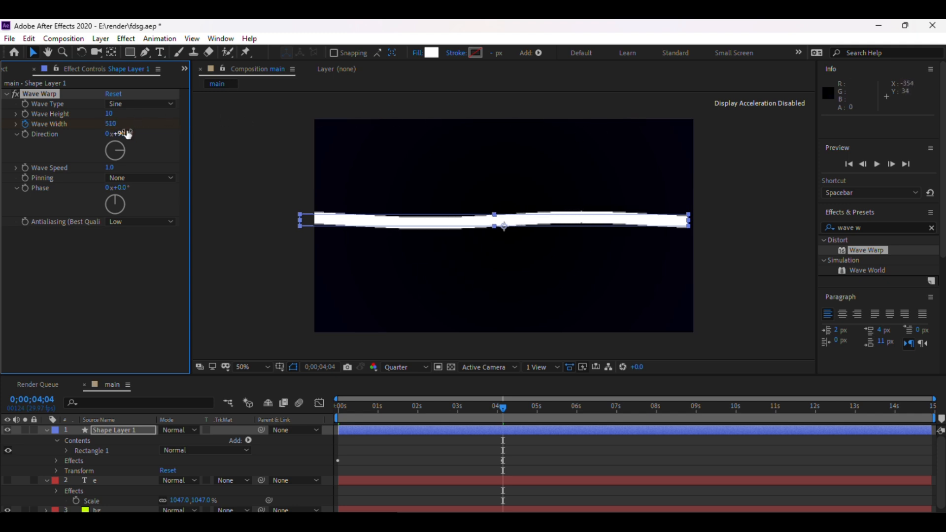
{"action": "left_click_drag", "start_coordinate": [115, 128], "coordinate": [528, 144]}
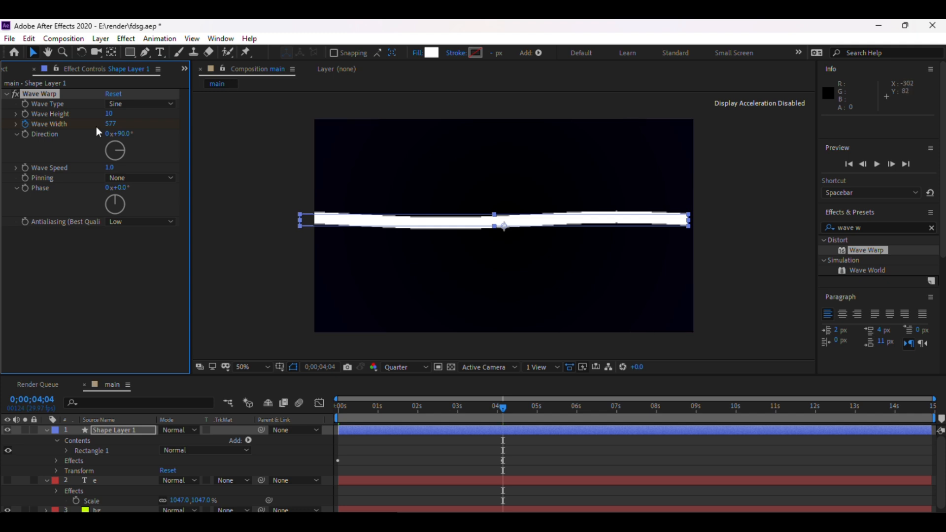
{"action": "left_click_drag", "start_coordinate": [115, 128], "coordinate": [331, 125]}
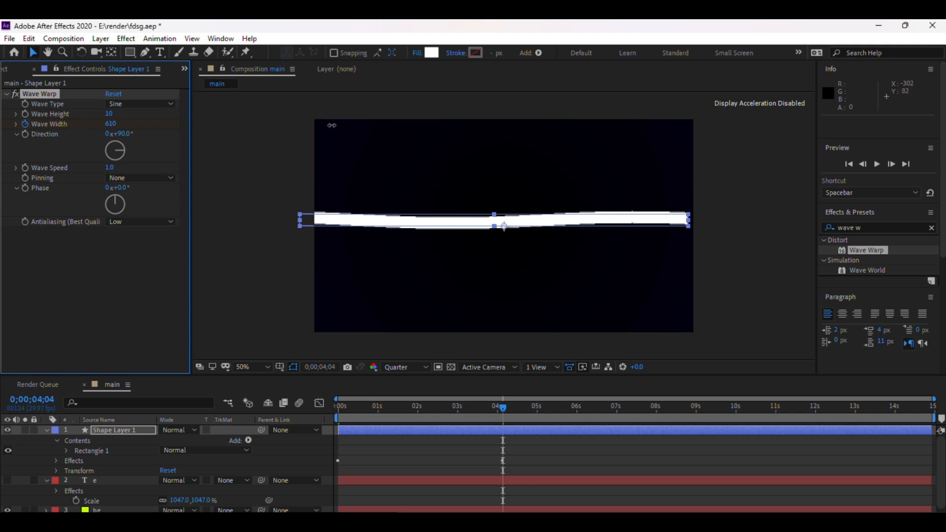
{"action": "left_click_drag", "start_coordinate": [416, 128], "coordinate": [422, 130]}
Reveal the animated Wave Width property and apply Easy Ease to both its keyframes.
{"action": "left_click", "coordinate": [487, 430]}
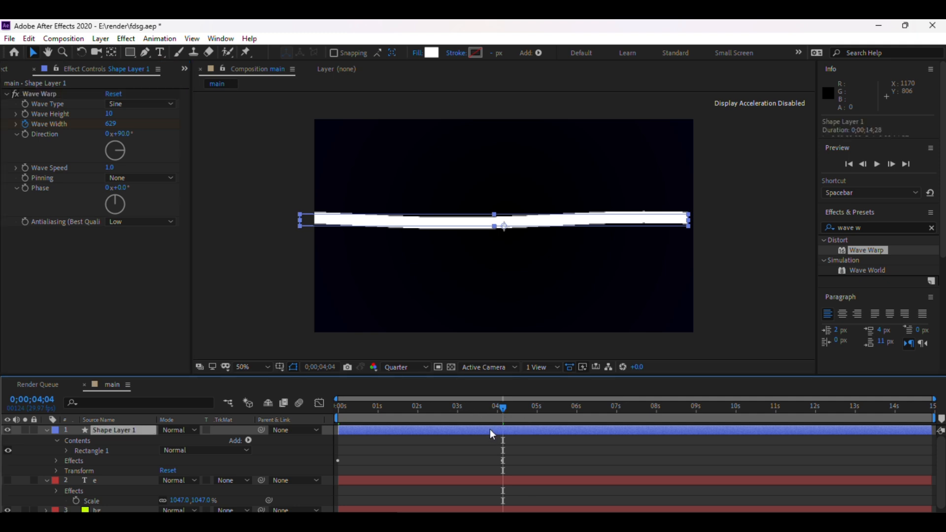
{"action": "key", "text": "u"}
{"action": "left_click_drag", "start_coordinate": [544, 448], "coordinate": [325, 454]}
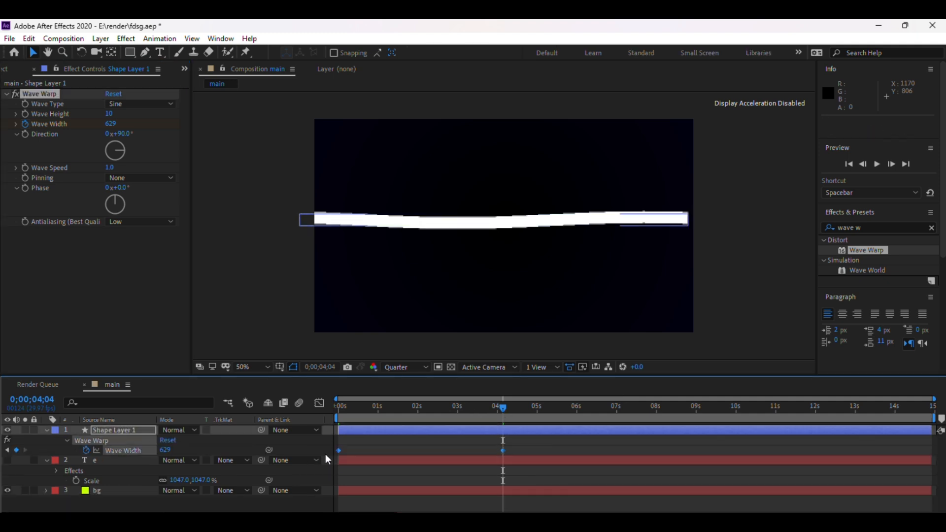
{"action": "right_click", "coordinate": [503, 450]}
{"action": "mouse_move", "coordinate": [537, 441]}
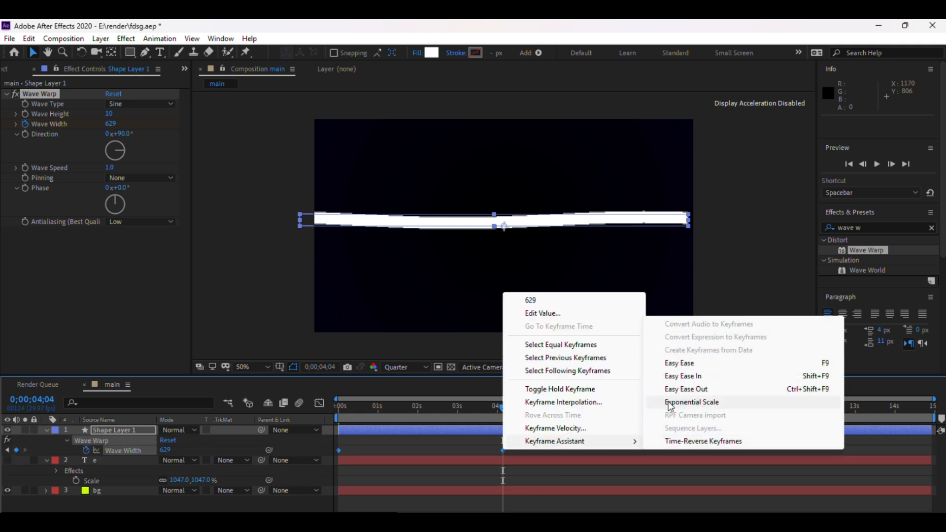
{"action": "left_click", "coordinate": [696, 364]}
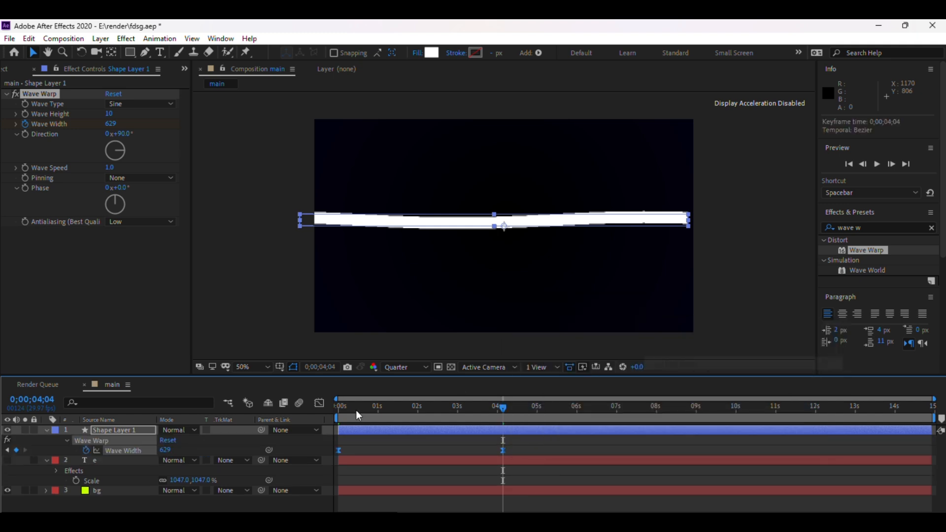
In the Graph Editor, extend the last Wave Width keyframe's influence so the speed peaks early.
{"action": "left_click", "coordinate": [319, 404]}
{"action": "left_click_drag", "start_coordinate": [559, 461], "coordinate": [431, 489]}
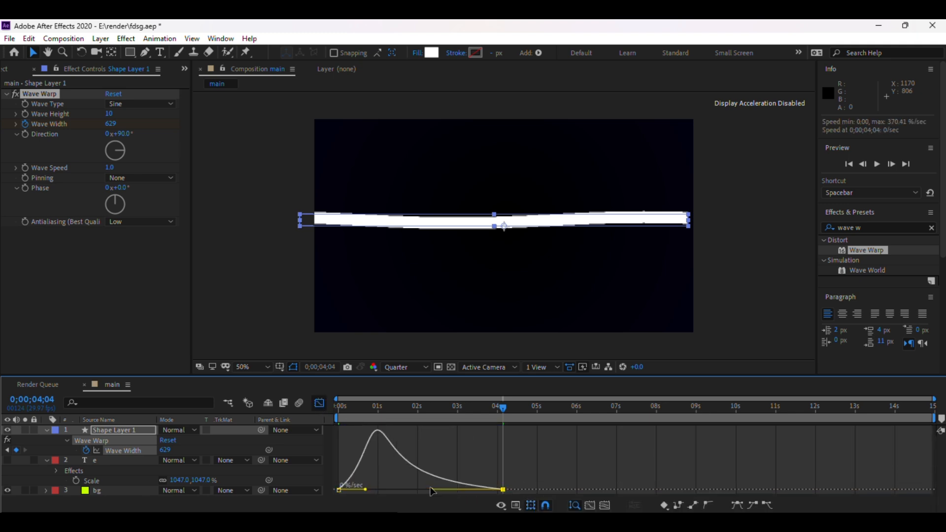
{"action": "left_click", "coordinate": [320, 403]}
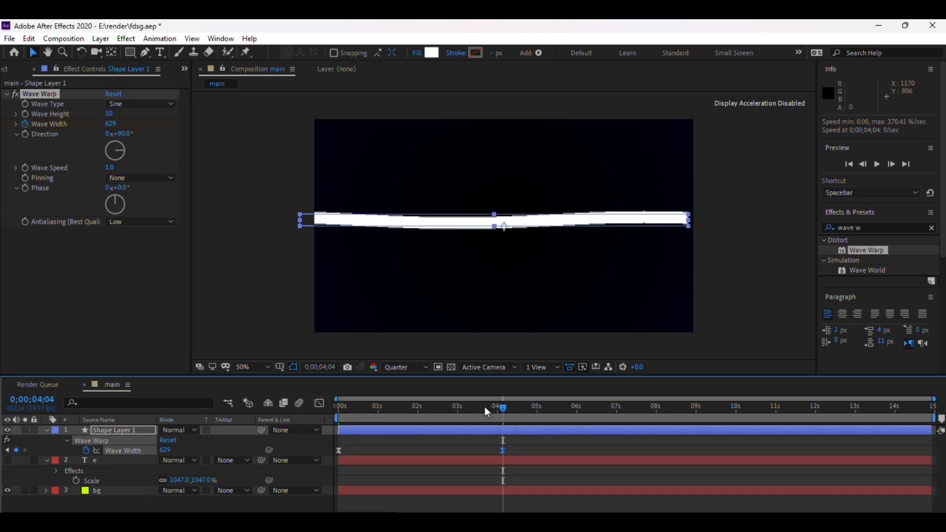
Save the project.
{"action": "left_click", "coordinate": [734, 270]}
{"action": "key", "text": "ctrl+s"}
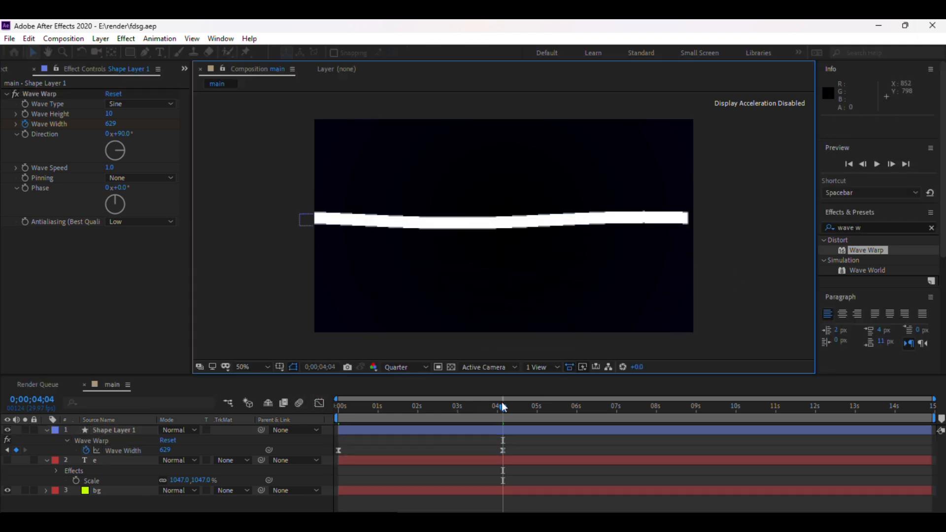
Nudge the first Wave Width keyframe a few frames later, to about 0;00;00;03.
{"action": "left_click_drag", "start_coordinate": [500, 409], "coordinate": [338, 415]}
{"action": "left_click_drag", "start_coordinate": [338, 450], "coordinate": [341, 450]}
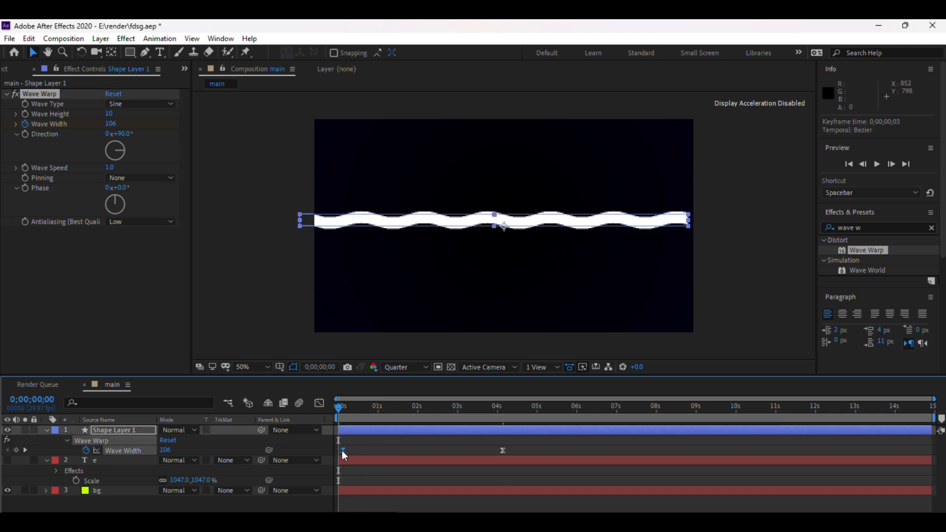
Preview the wave animation and scrub to about 0;00;02;06.
{"action": "key", "text": "space"}
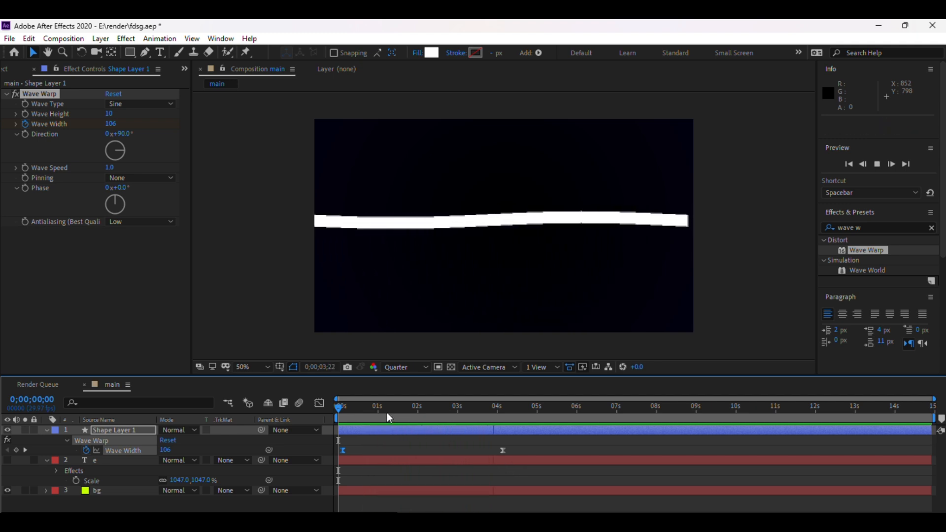
{"action": "key", "text": "space"}
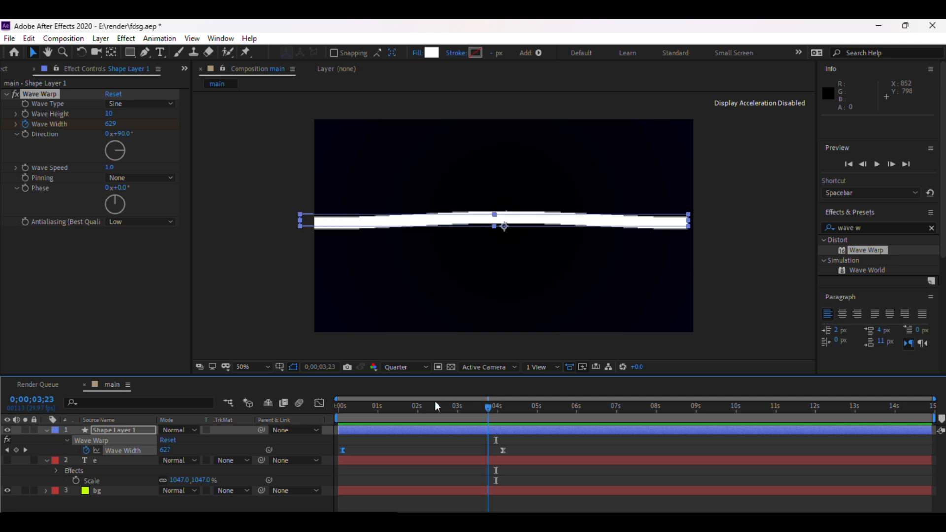
{"action": "mouse_move", "coordinate": [436, 405]}
{"action": "left_mouse_down"}
{"action": "mouse_move", "coordinate": [361, 408]}
{"action": "mouse_move", "coordinate": [437, 404]}
{"action": "mouse_move", "coordinate": [408, 398]}
{"action": "mouse_move", "coordinate": [350, 406]}
{"action": "mouse_move", "coordinate": [438, 403]}
{"action": "mouse_move", "coordinate": [323, 409]}
{"action": "mouse_move", "coordinate": [426, 408]}
{"action": "left_mouse_up"}
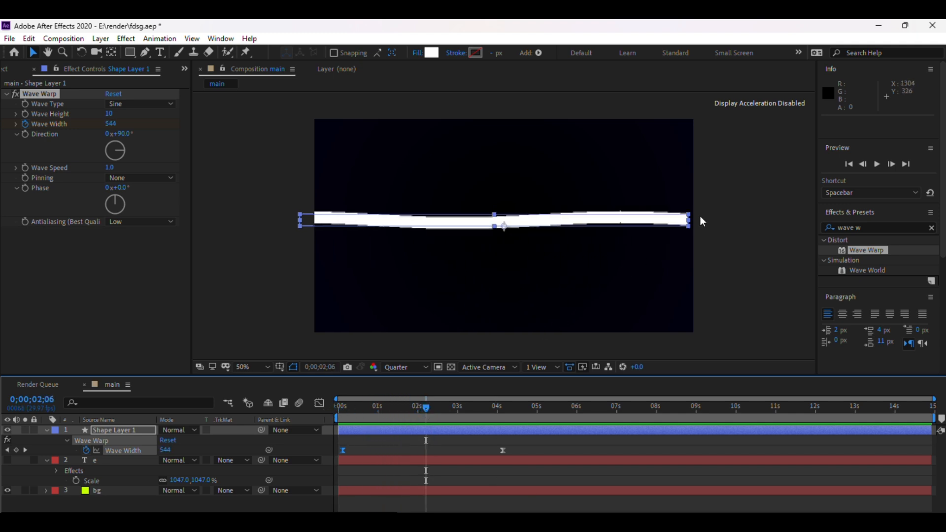
Scale the bar horizontally to about 72% by its end handle and reveal its Rotation property.
{"action": "left_click_drag", "start_coordinate": [689, 220], "coordinate": [637, 218]}
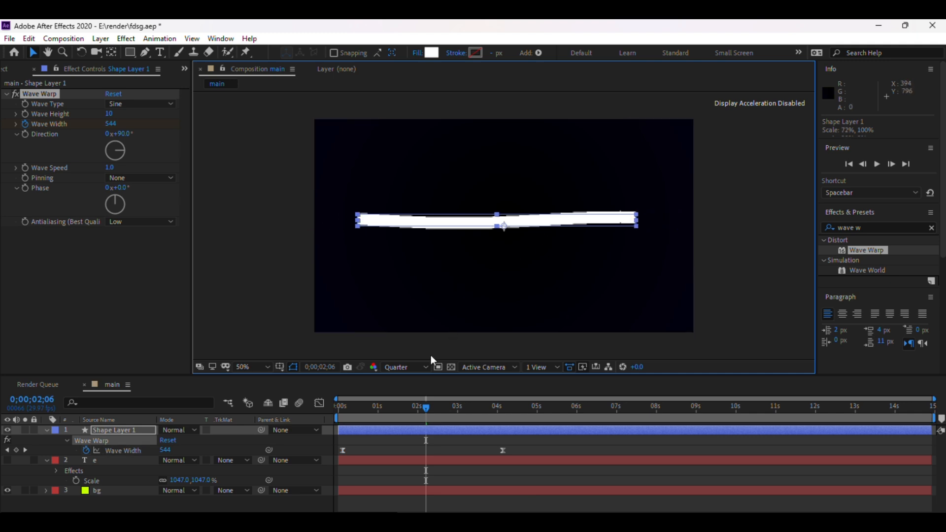
{"action": "key", "text": "r"}
{"action": "key", "text": "r"}
{"action": "key", "text": "r"}
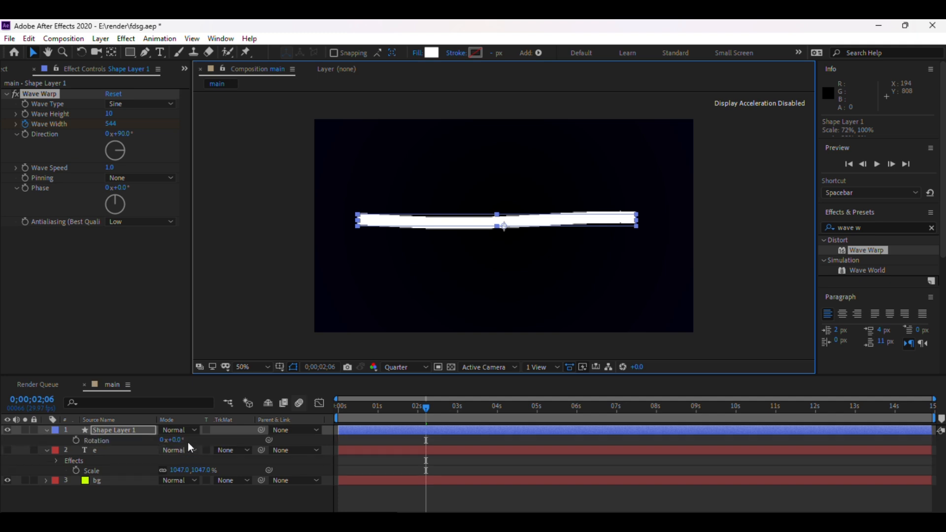
{"action": "left_click", "coordinate": [751, 205]}
{"action": "left_click", "coordinate": [532, 221]}
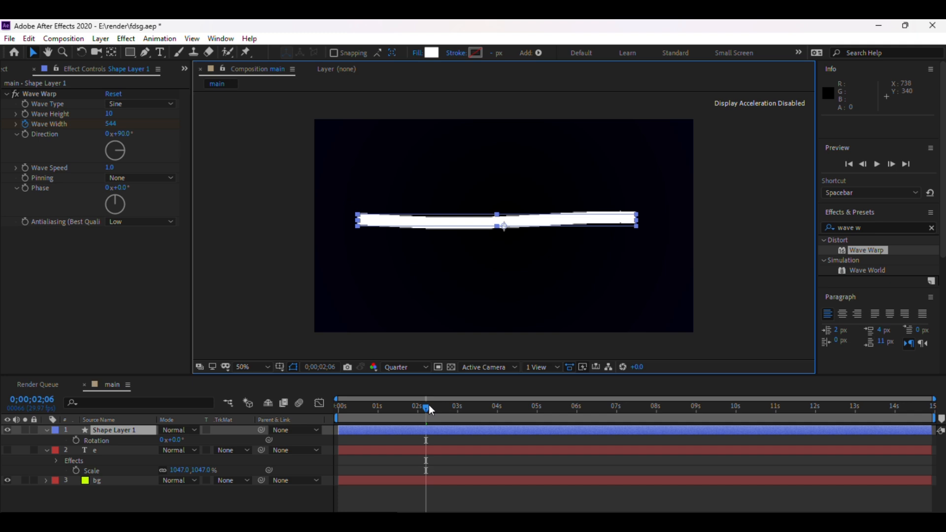
Return to the start of the timeline, hide the shape layer and select the E text layer.
{"action": "left_click_drag", "start_coordinate": [430, 410], "coordinate": [301, 415]}
{"action": "left_click", "coordinate": [356, 410]}
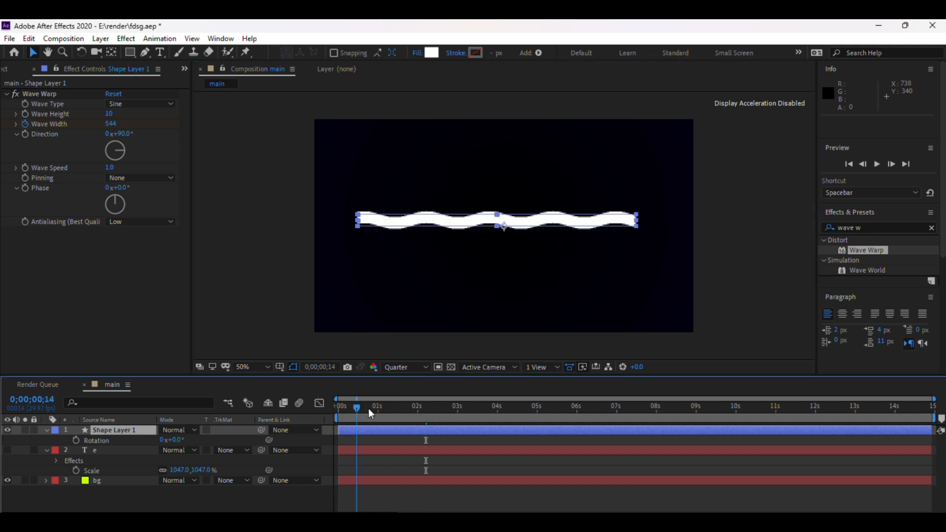
{"action": "left_click_drag", "start_coordinate": [368, 410], "coordinate": [328, 408]}
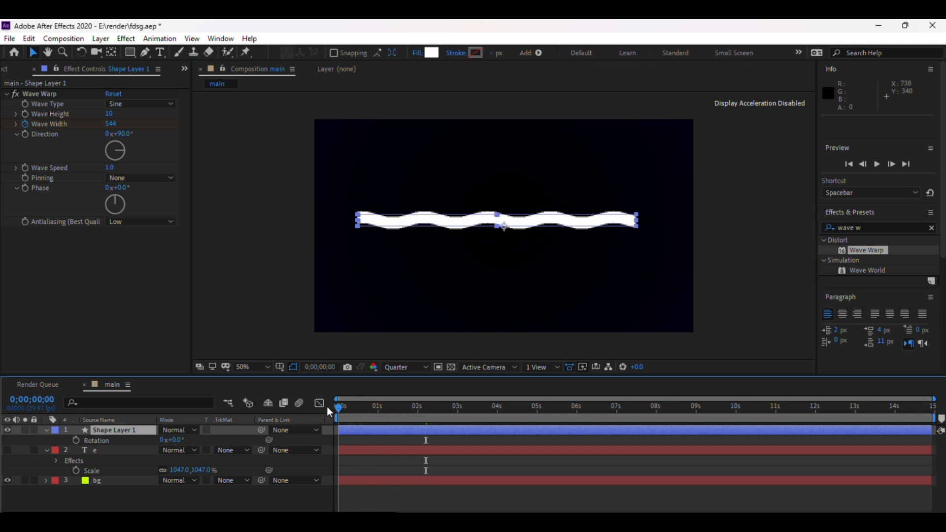
{"action": "left_click", "coordinate": [7, 430]}
{"action": "left_click", "coordinate": [114, 449]}
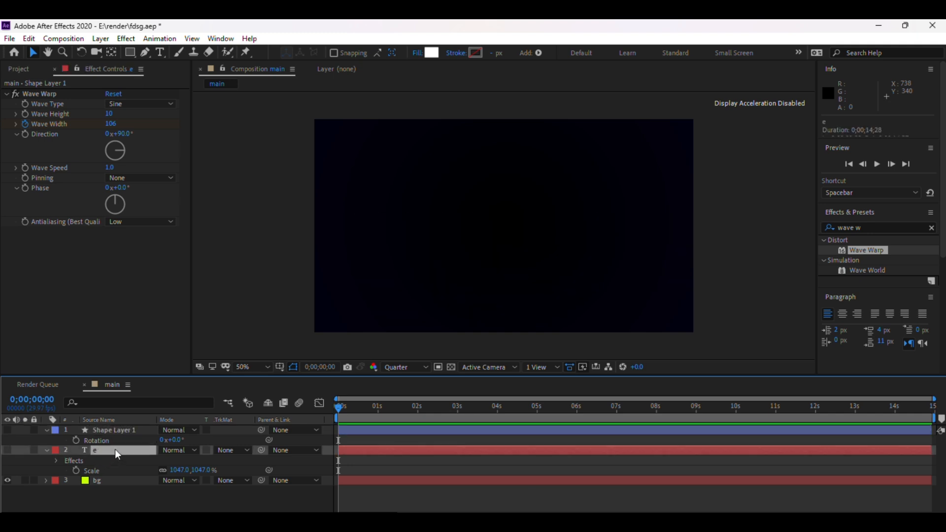
Show the E text layer again and select it.
{"action": "left_click", "coordinate": [6, 450]}
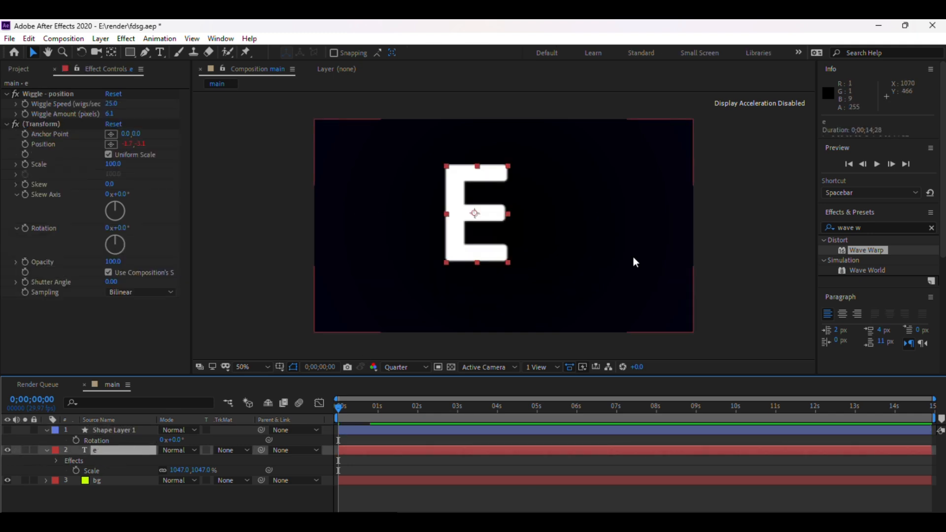
{"action": "left_click", "coordinate": [757, 189]}
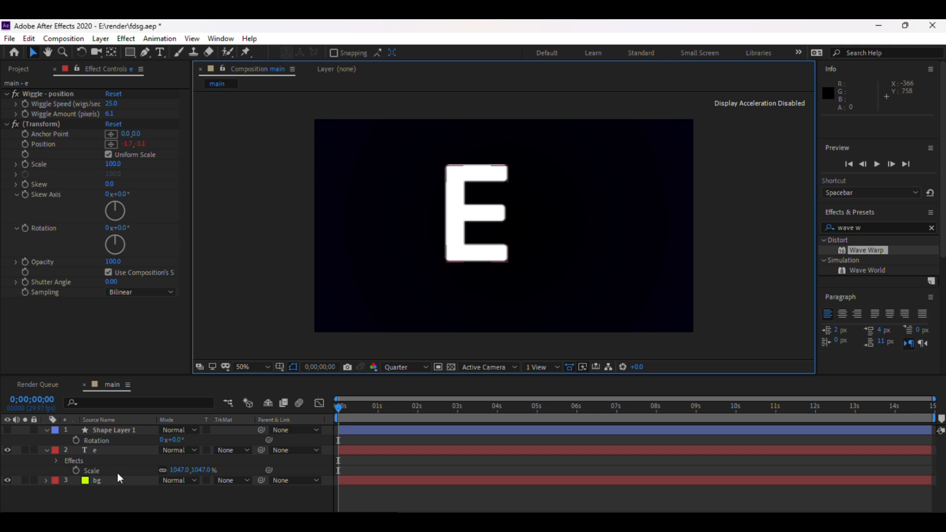
{"action": "left_click", "coordinate": [106, 451]}
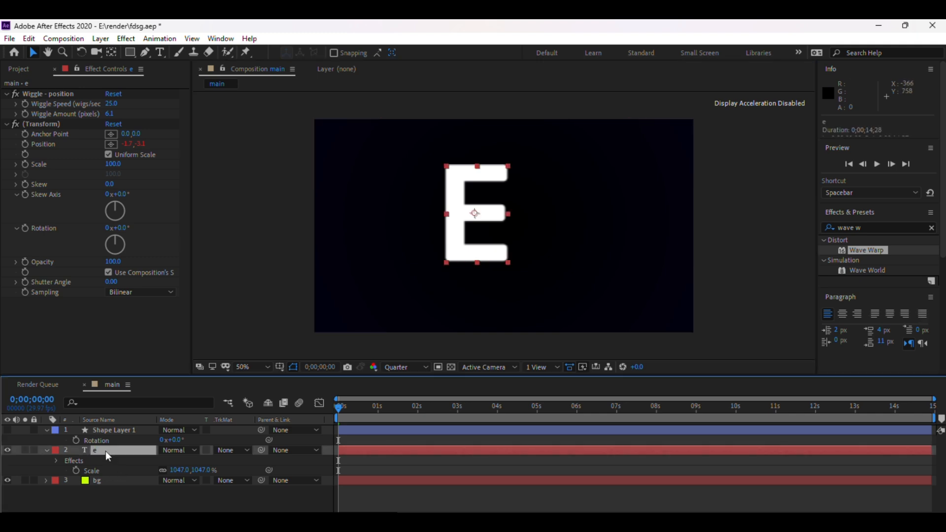
Draw a rectangular mask on the E layer covering only its vertical stroke and keyframe its Mask Path at the start.
{"action": "left_click", "coordinate": [131, 53]}
{"action": "left_click_drag", "start_coordinate": [524, 147], "coordinate": [528, 211]}
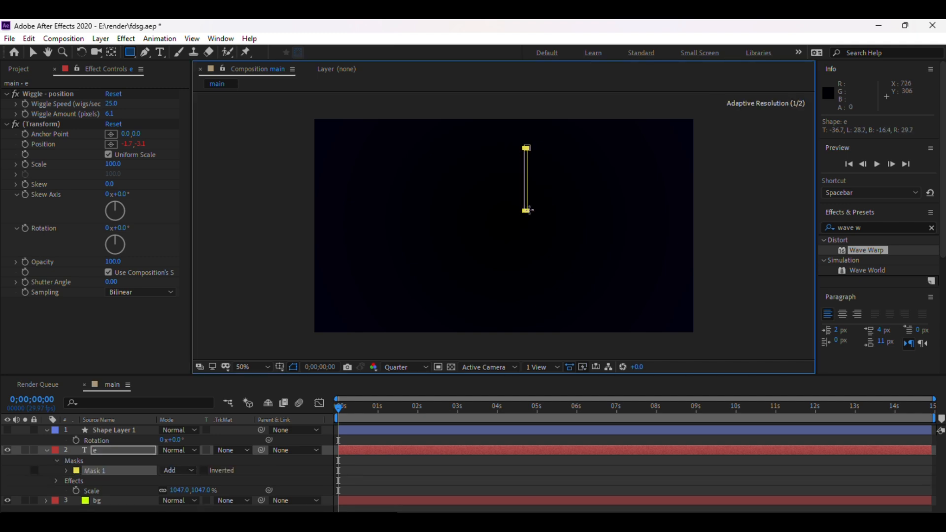
{"action": "key", "text": "ctrl+z"}
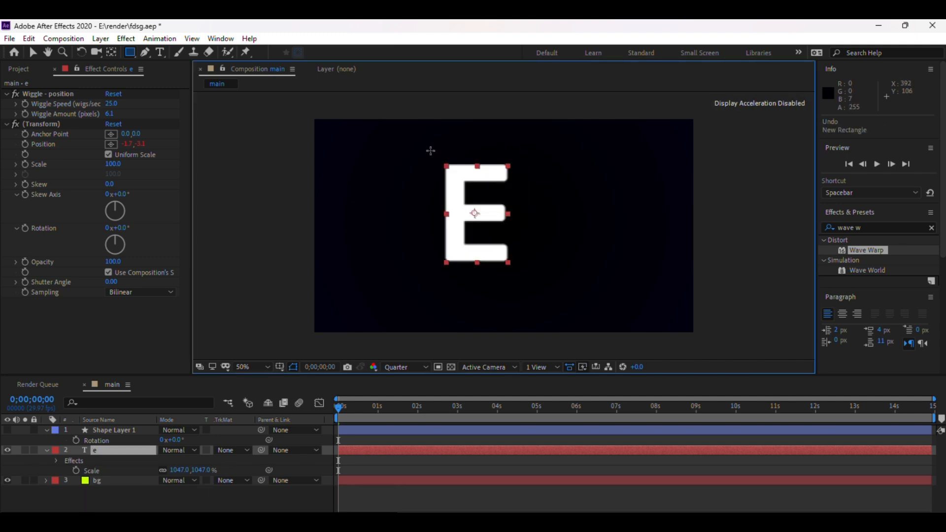
{"action": "left_click_drag", "start_coordinate": [430, 150], "coordinate": [460, 279]}
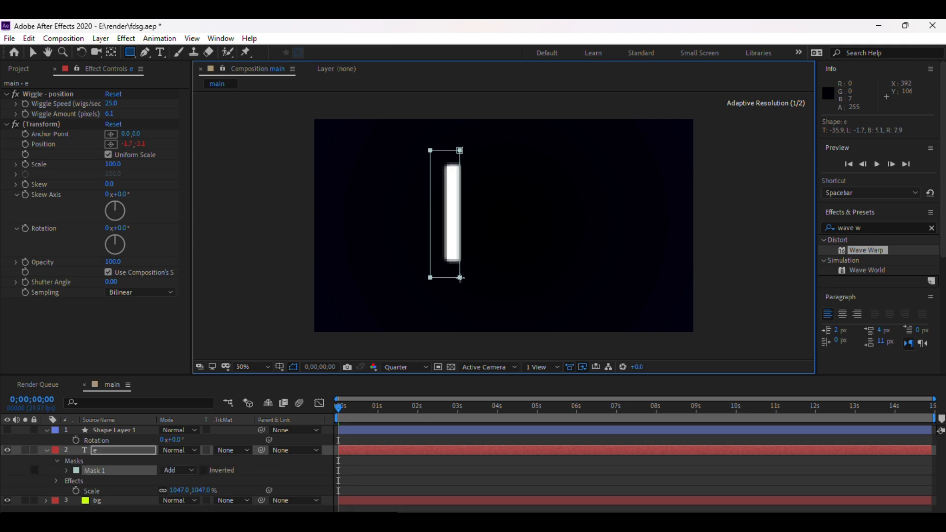
{"action": "left_click", "coordinate": [66, 470]}
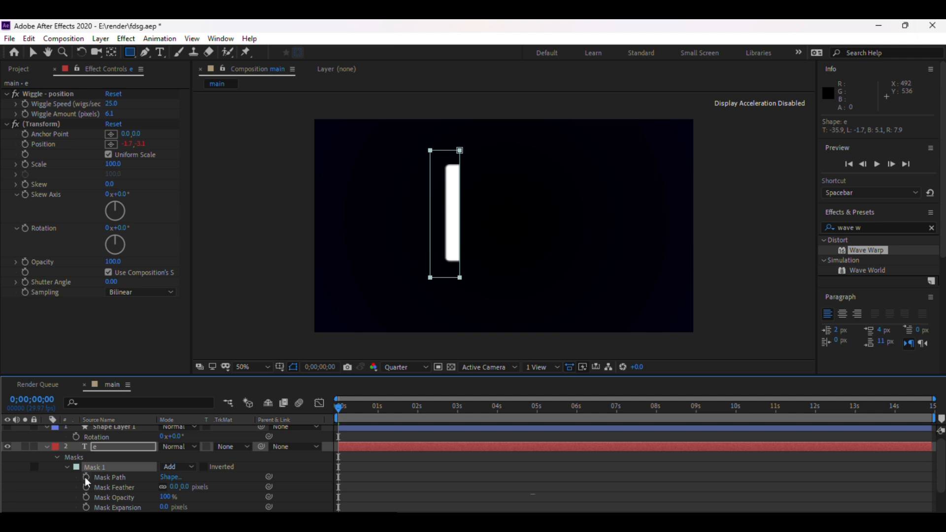
{"action": "left_click", "coordinate": [86, 477]}
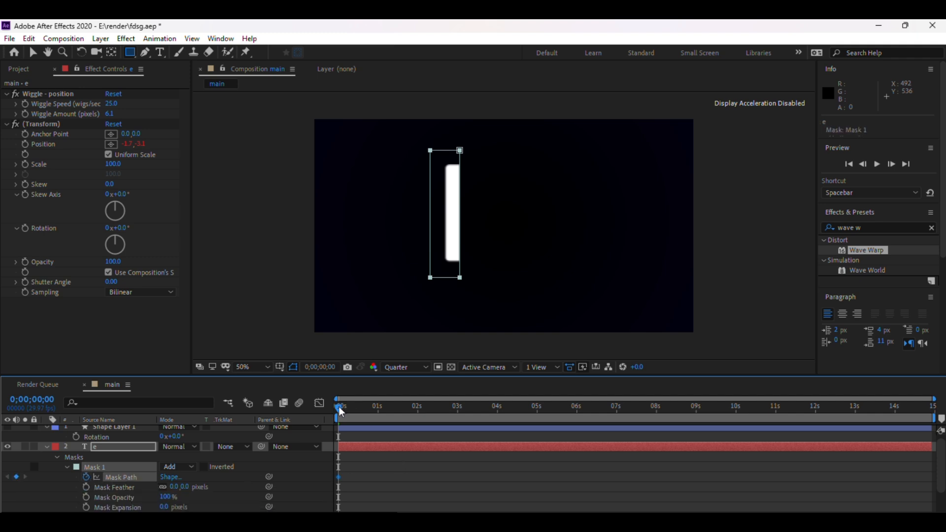
At about 0;00;02;11, widen the mask's right edge so the whole E is revealed.
{"action": "left_click_drag", "start_coordinate": [341, 411], "coordinate": [401, 424]}
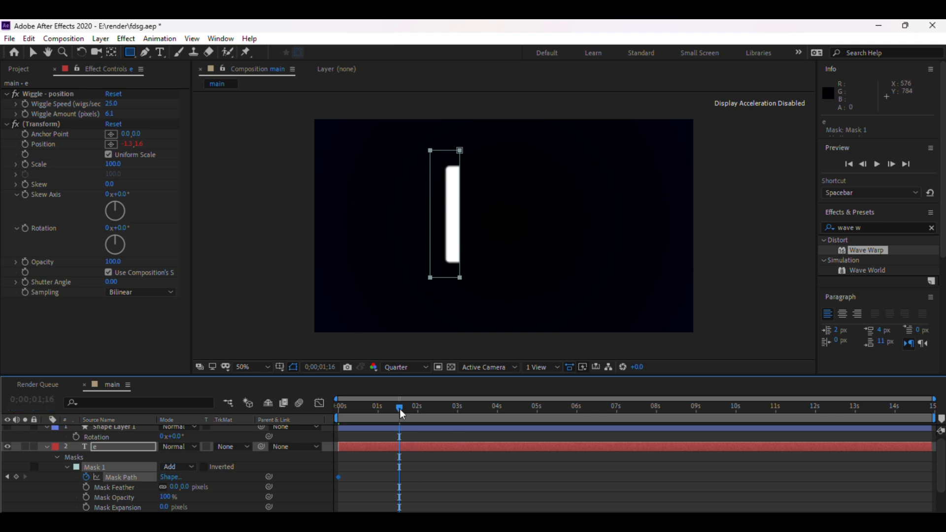
{"action": "left_click_drag", "start_coordinate": [401, 413], "coordinate": [435, 432]}
{"action": "left_click", "coordinate": [31, 54]}
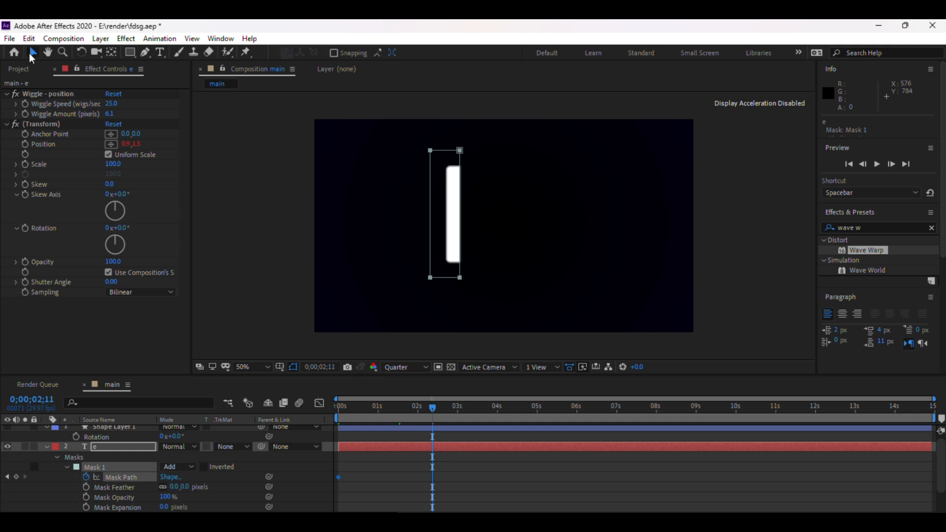
{"action": "left_click", "coordinate": [461, 211]}
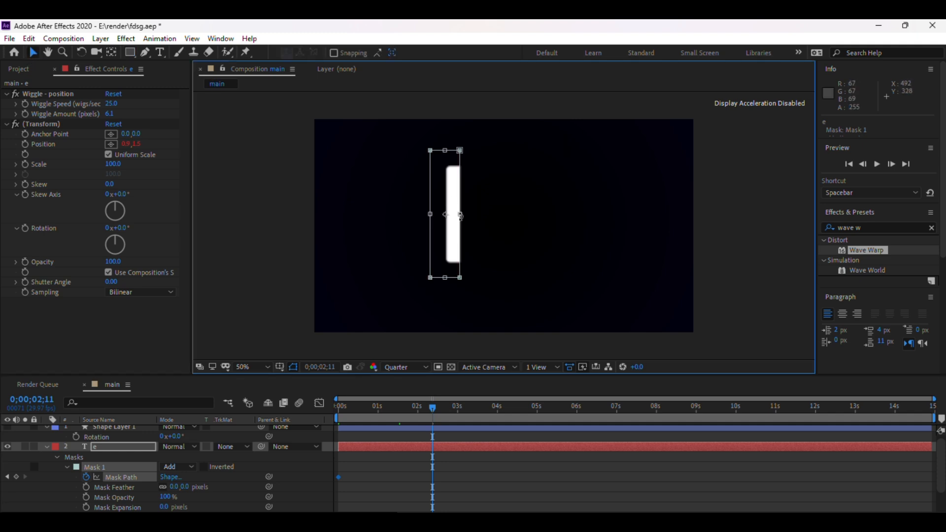
{"action": "left_click_drag", "start_coordinate": [461, 212], "coordinate": [516, 218]}
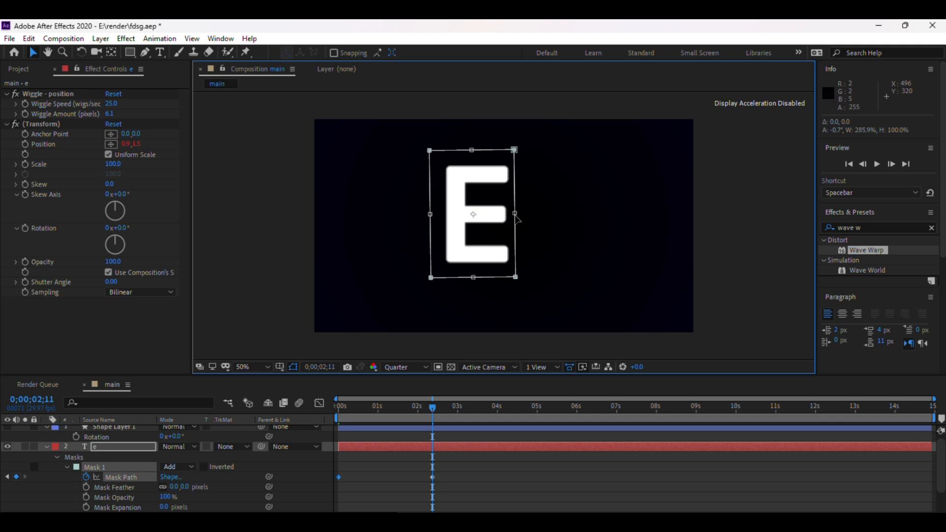
Preview the E's mask reveal animation from the start and save the project.
{"action": "left_click", "coordinate": [475, 440]}
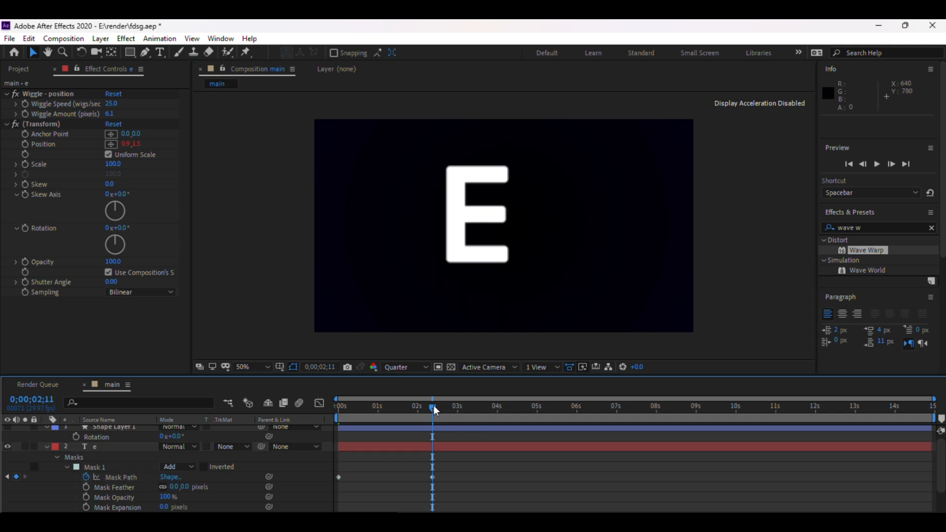
{"action": "left_click_drag", "start_coordinate": [432, 413], "coordinate": [316, 402]}
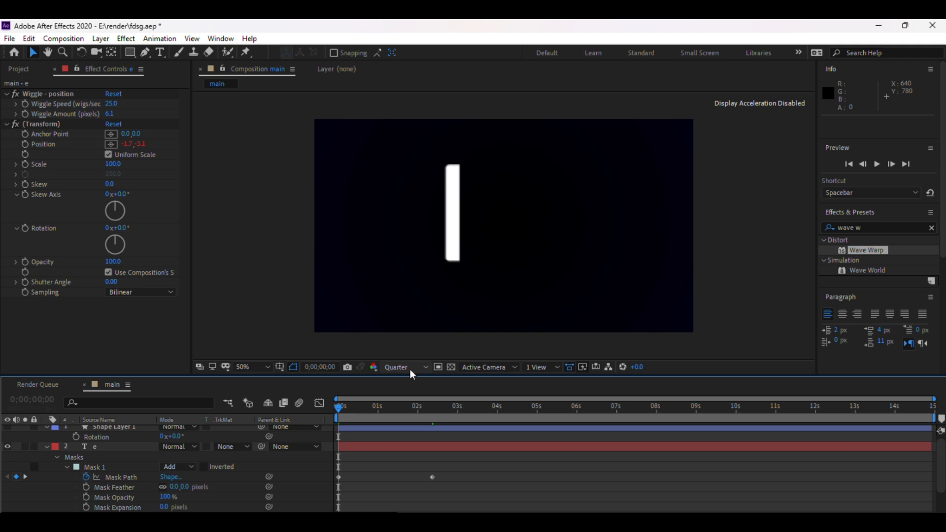
{"action": "key", "text": "space"}
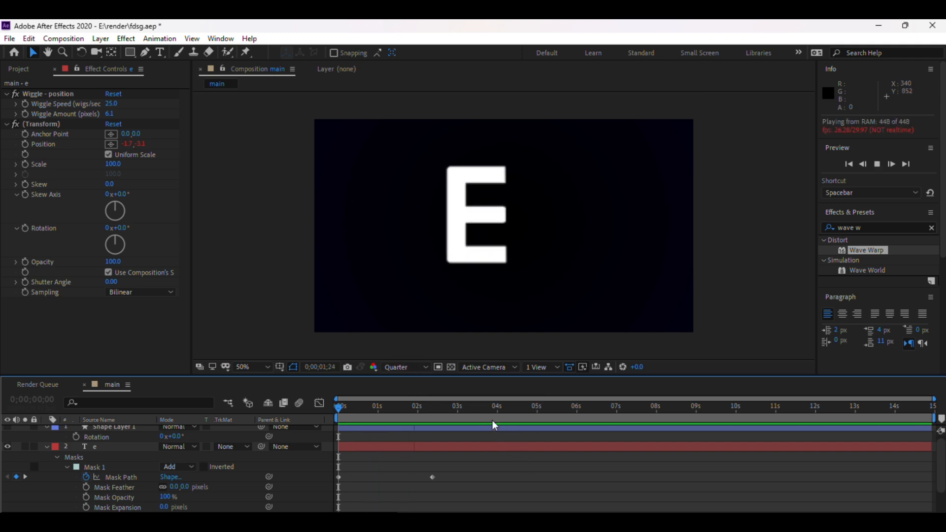
{"action": "key", "text": "space"}
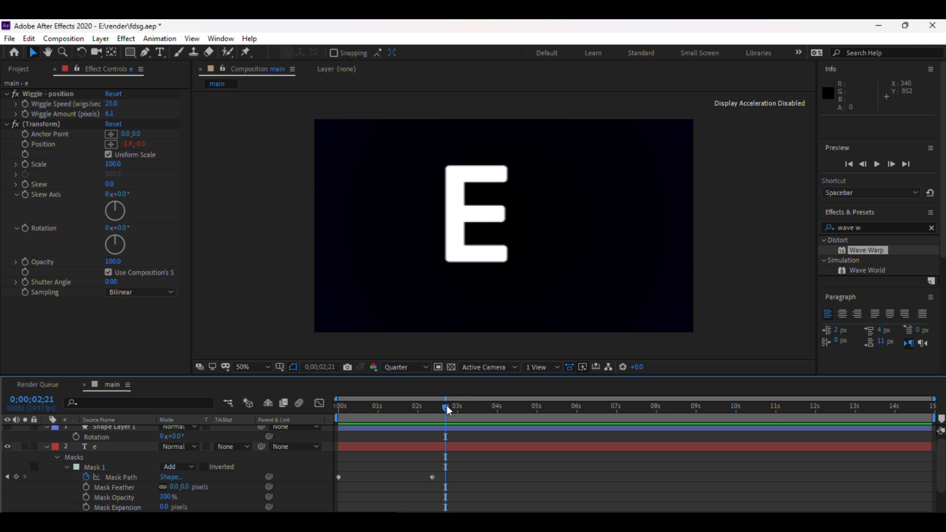
{"action": "left_click_drag", "start_coordinate": [448, 411], "coordinate": [302, 404]}
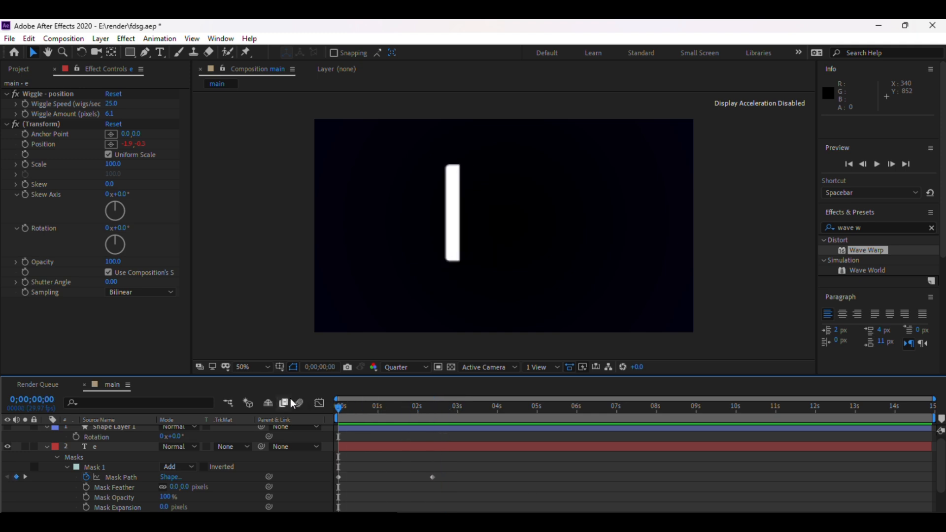
{"action": "key", "text": "space"}
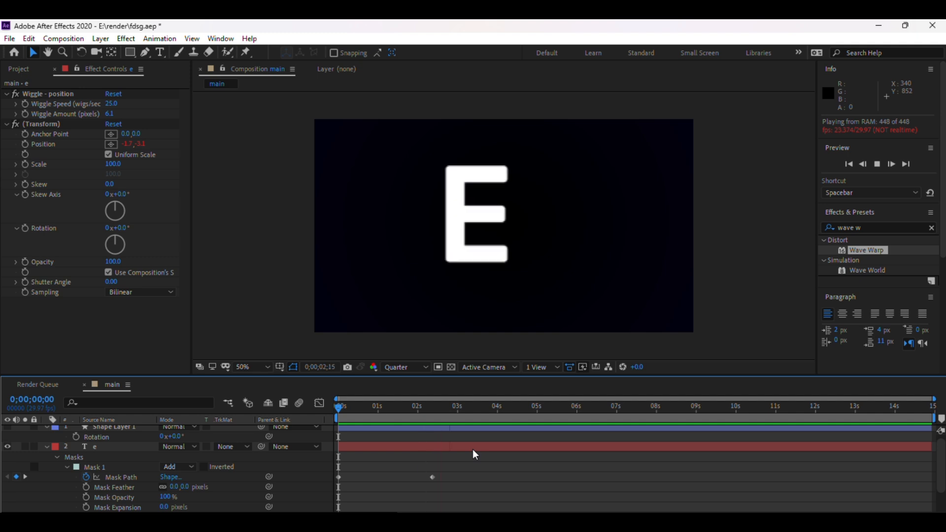
{"action": "key", "text": "space"}
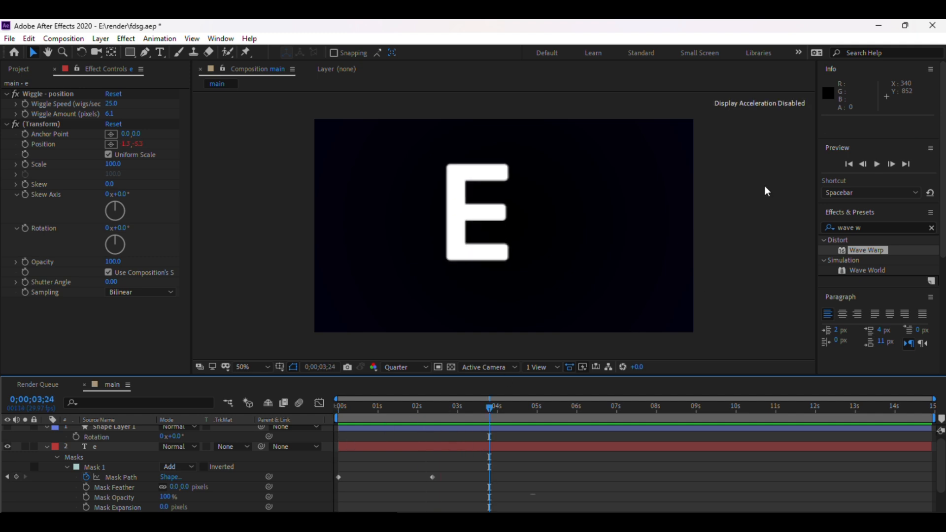
{"action": "left_click", "coordinate": [759, 206]}
{"action": "key", "text": "ctrl+s"}
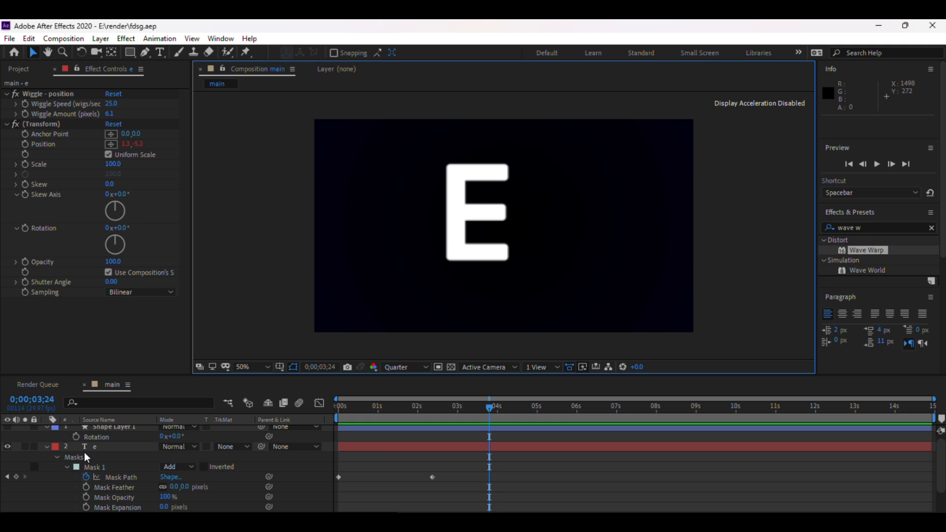
Select the shape layer and make it visible again.
{"action": "scroll", "coordinate": [86, 457], "scroll_direction": "up", "scroll_amount": 1}
{"action": "left_click", "coordinate": [115, 433]}
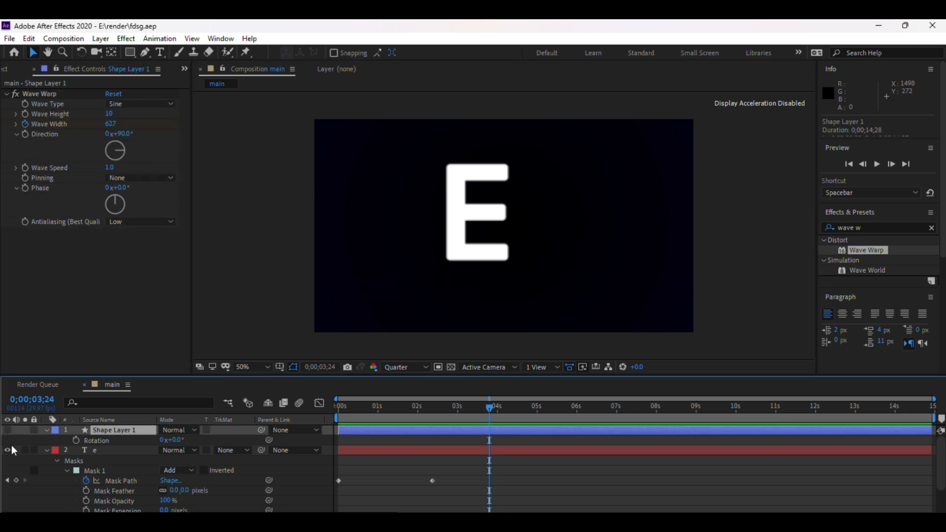
{"action": "left_click", "coordinate": [7, 430]}
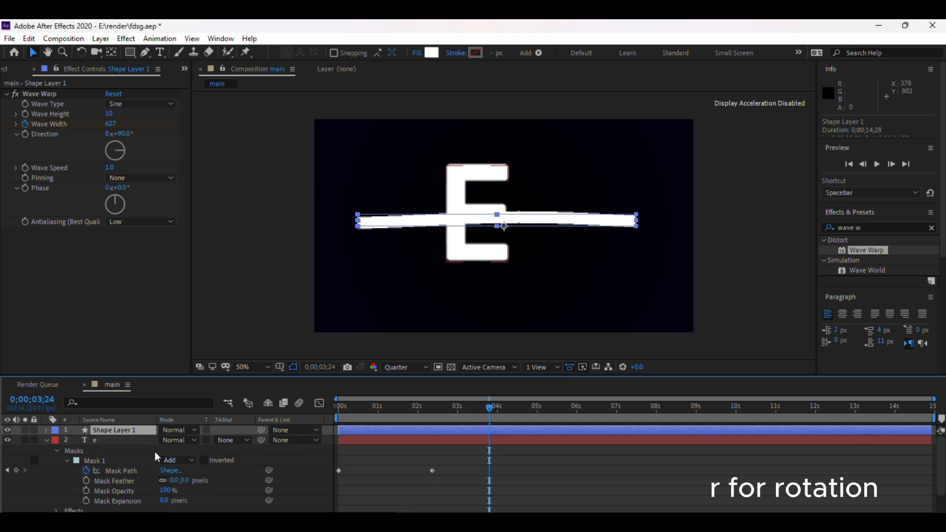
Set the bar's Rotation to -1° at the start of the timeline.
{"action": "left_click_drag", "start_coordinate": [181, 445], "coordinate": [158, 442]}
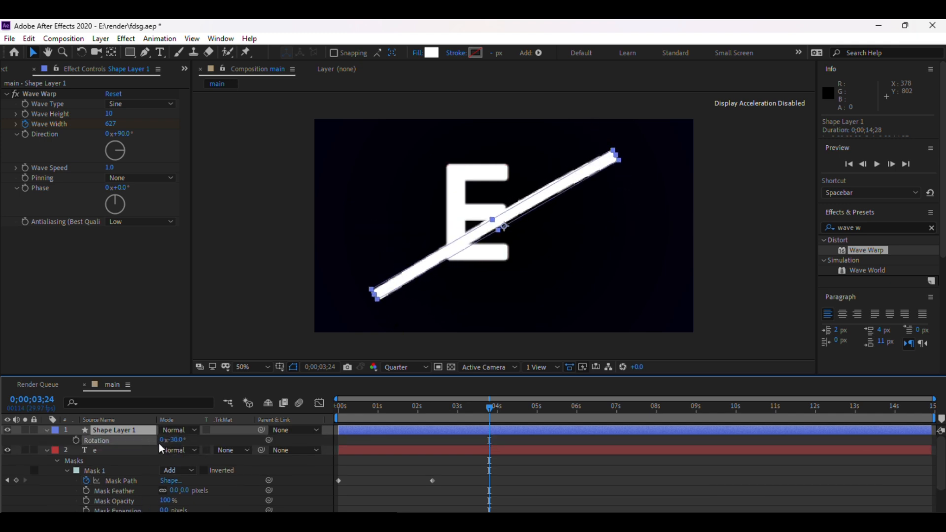
{"action": "left_click_drag", "start_coordinate": [489, 406], "coordinate": [323, 404]}
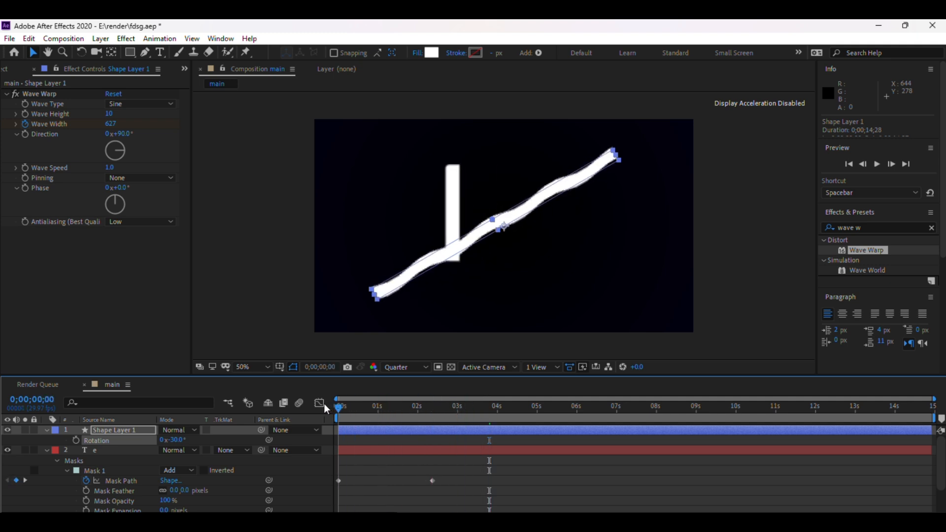
{"action": "key", "text": "r"}
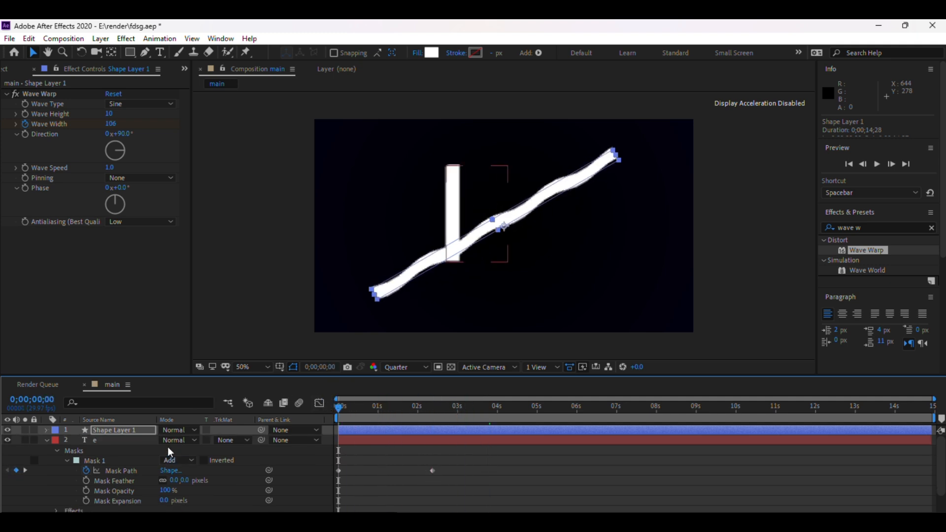
{"action": "key", "text": "r"}
{"action": "left_click_drag", "start_coordinate": [185, 444], "coordinate": [195, 442]}
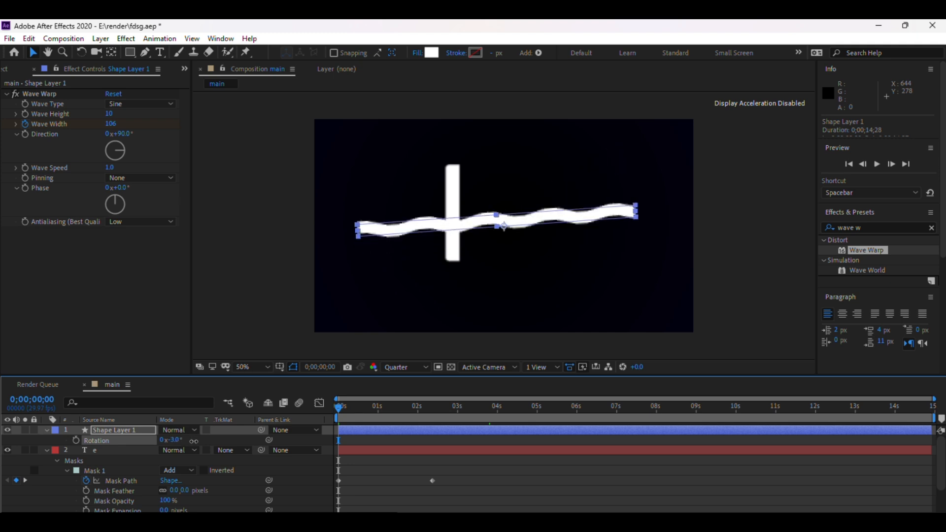
Move the bar left so its right end meets the E's vertical stroke.
{"action": "left_click", "coordinate": [502, 230]}
{"action": "left_click_drag", "start_coordinate": [502, 229], "coordinate": [322, 218]}
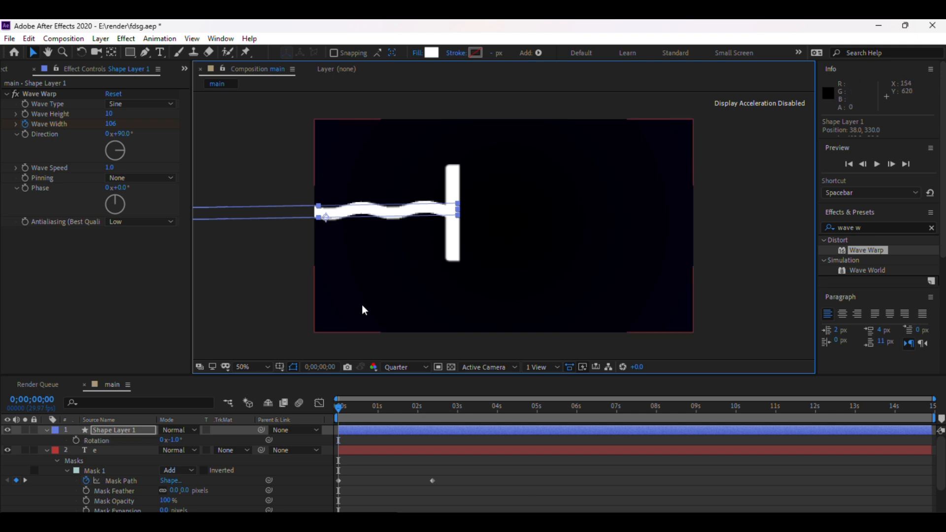
At about 0;00;03;04, set the bar's vertical scale to 96%.
{"action": "left_click_drag", "start_coordinate": [337, 409], "coordinate": [463, 392]}
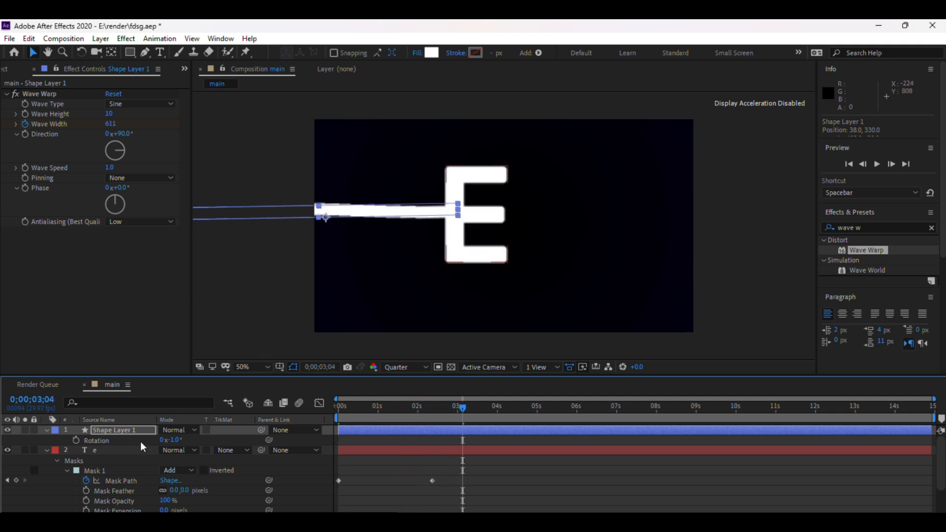
{"action": "key", "text": "s"}
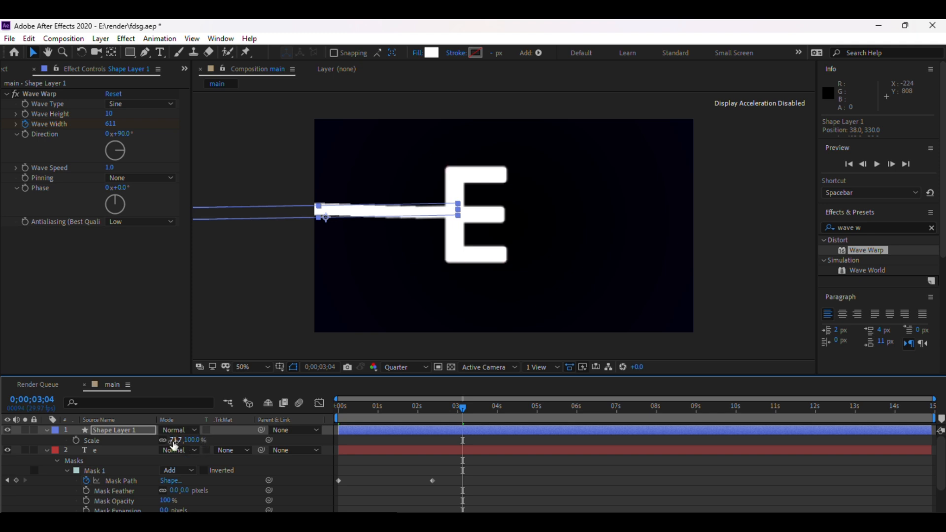
{"action": "left_click_drag", "start_coordinate": [172, 442], "coordinate": [177, 443]}
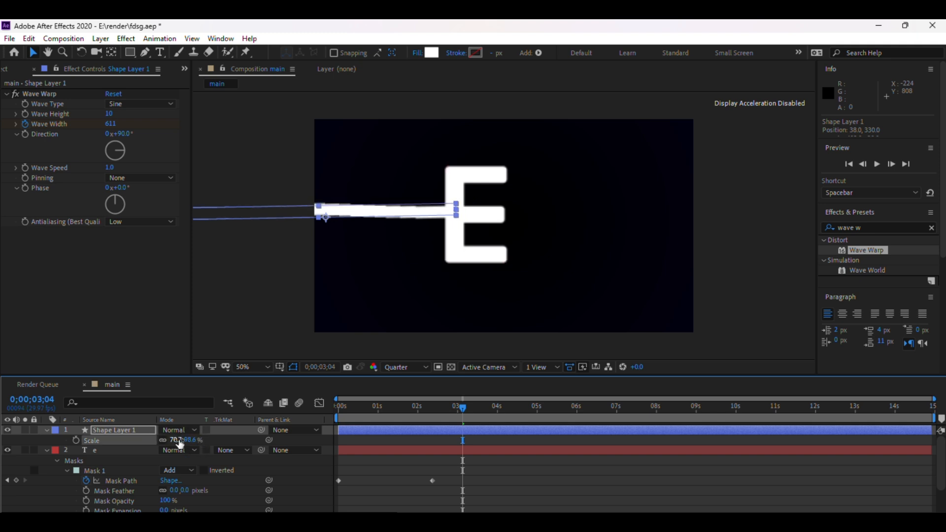
{"action": "key", "text": "ctrl+z"}
{"action": "left_click", "coordinate": [193, 440]}
{"action": "type", "text": "96"}
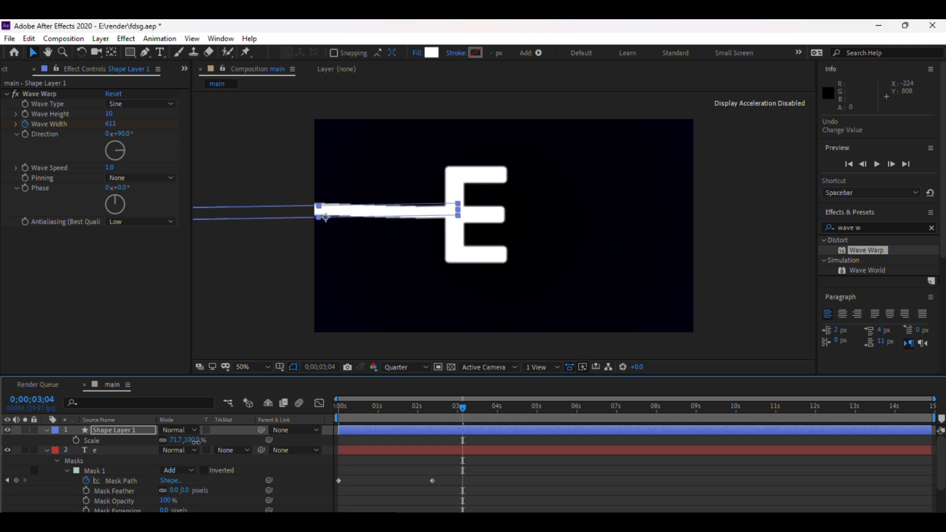
{"action": "key", "text": "Return"}
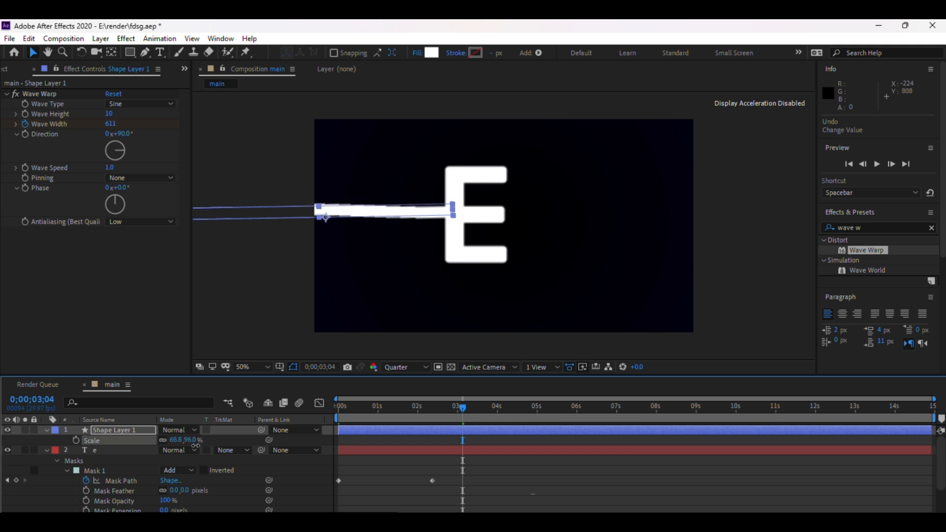
Nudge the bar's left end slightly and hide the shape layer.
{"action": "left_click_drag", "start_coordinate": [323, 205], "coordinate": [319, 205]}
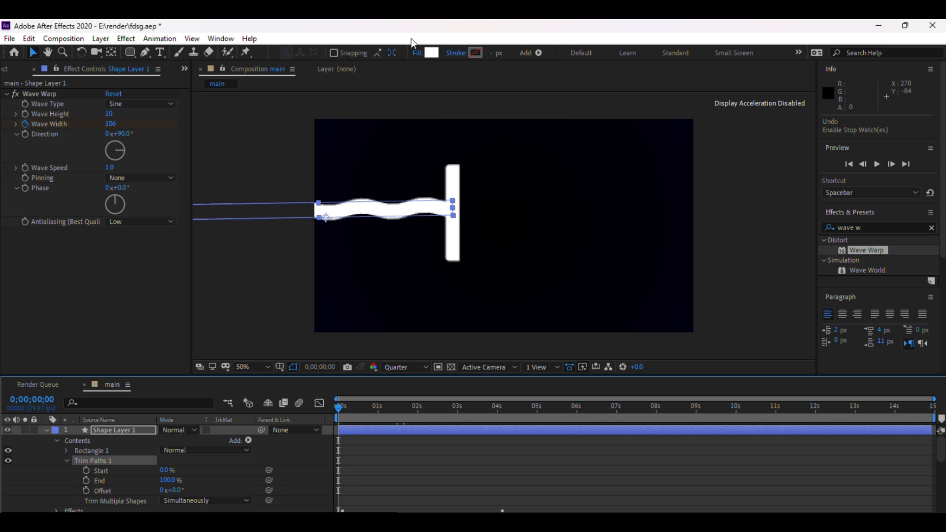
{"action": "key", "text": "u"}
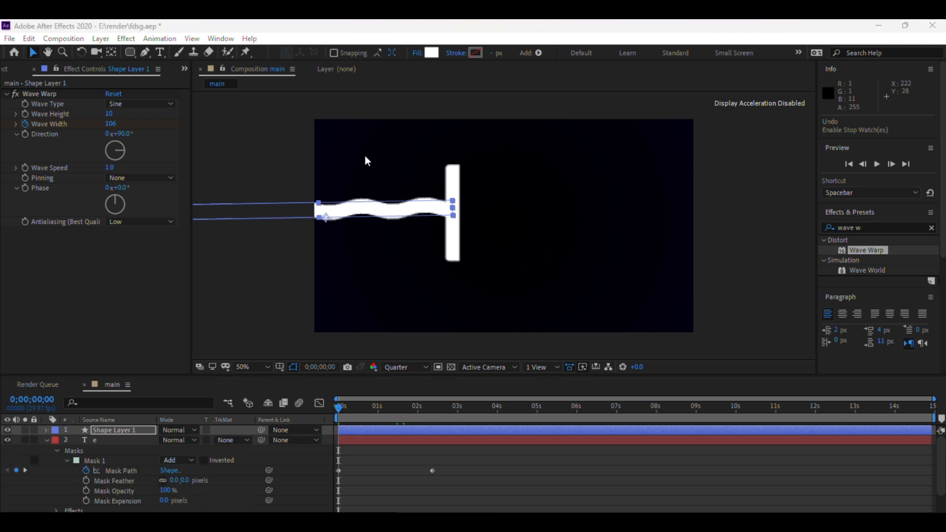
{"action": "right_click", "coordinate": [126, 428]}
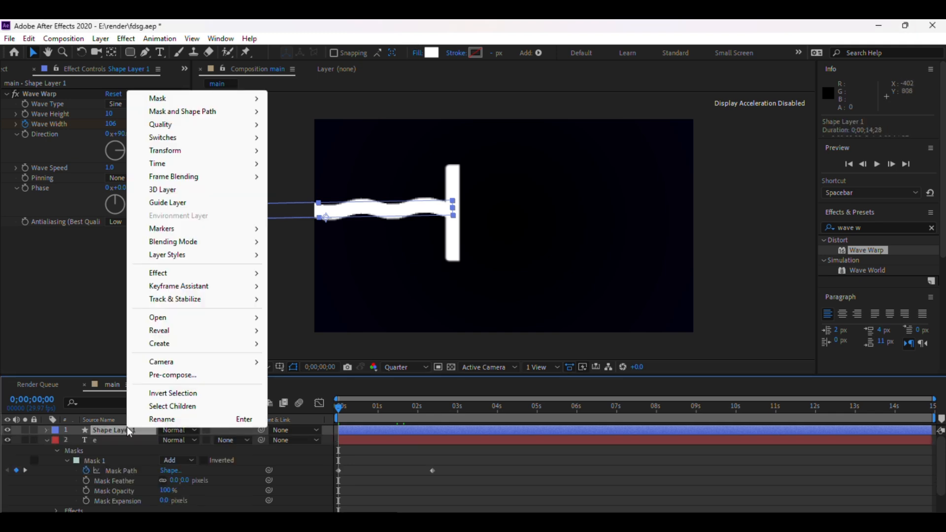
{"action": "left_click", "coordinate": [8, 430]}
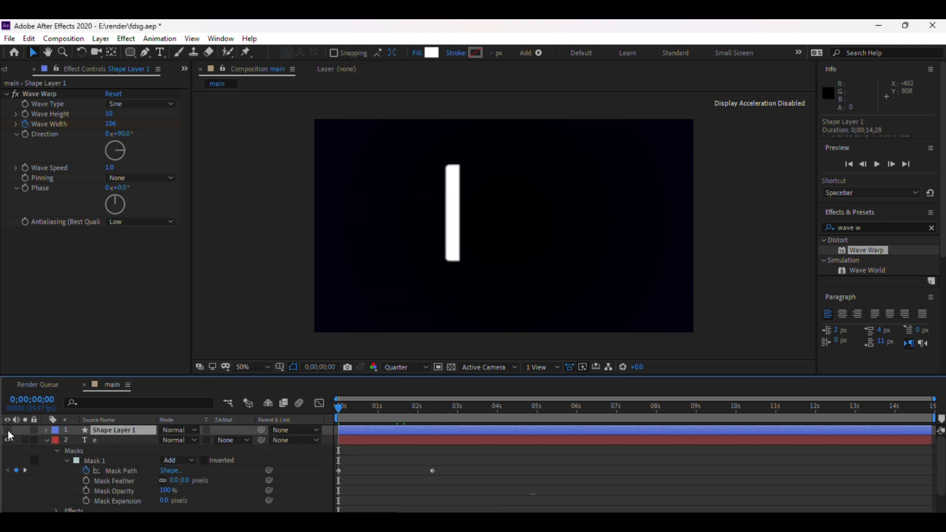
Show the shape layer again and pre-compose it, moving all attributes into the new composition.
{"action": "left_click", "coordinate": [8, 430]}
{"action": "right_click", "coordinate": [110, 430]}
{"action": "left_click", "coordinate": [179, 378]}
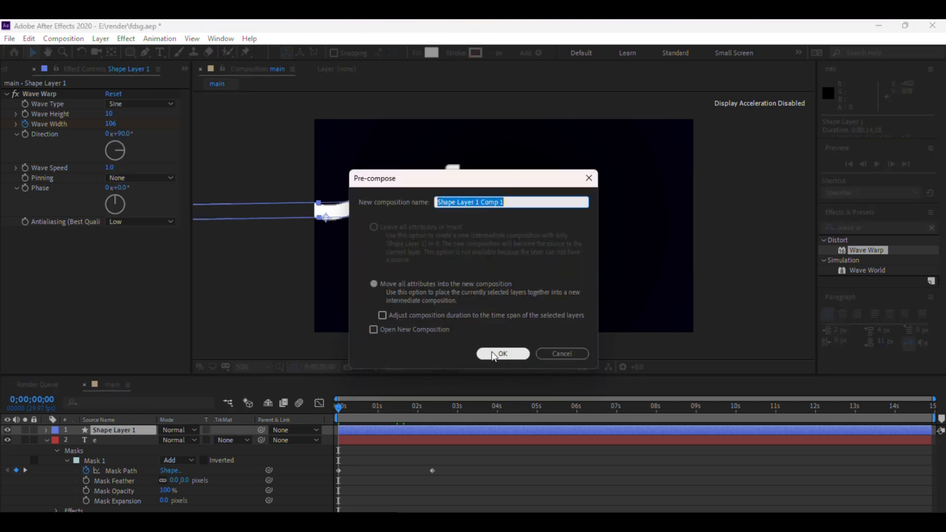
{"action": "left_click", "coordinate": [502, 354]}
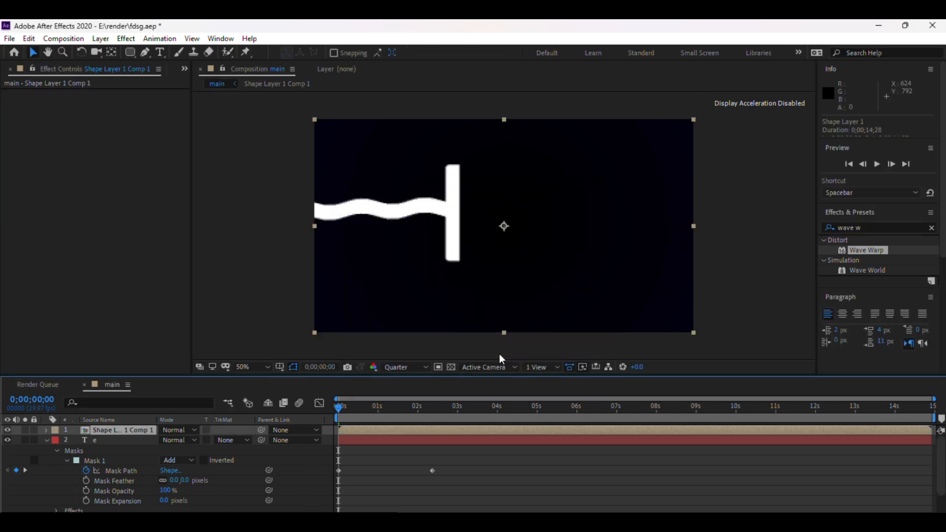
Draw a rectangular mask around the wavy bar on the pre-composed layer.
{"action": "left_click", "coordinate": [734, 238]}
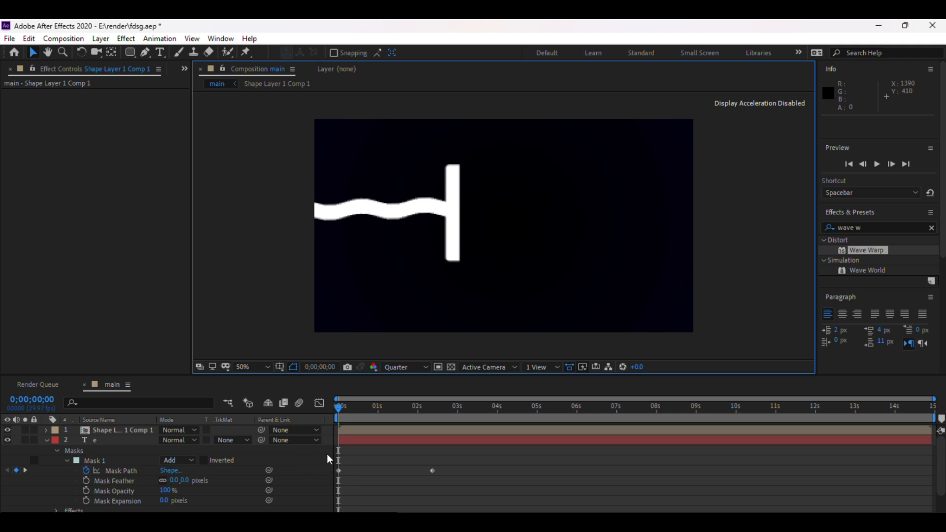
{"action": "left_click", "coordinate": [350, 430]}
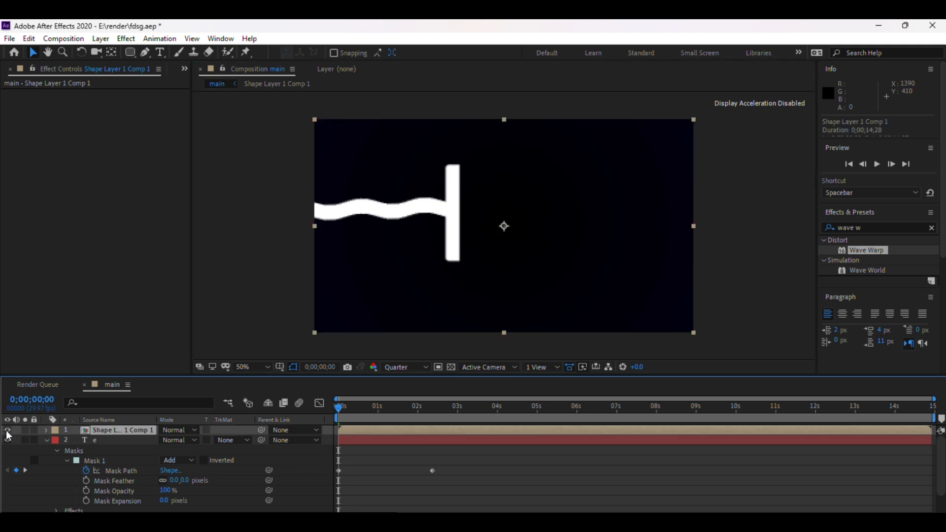
{"action": "left_click", "coordinate": [130, 52]}
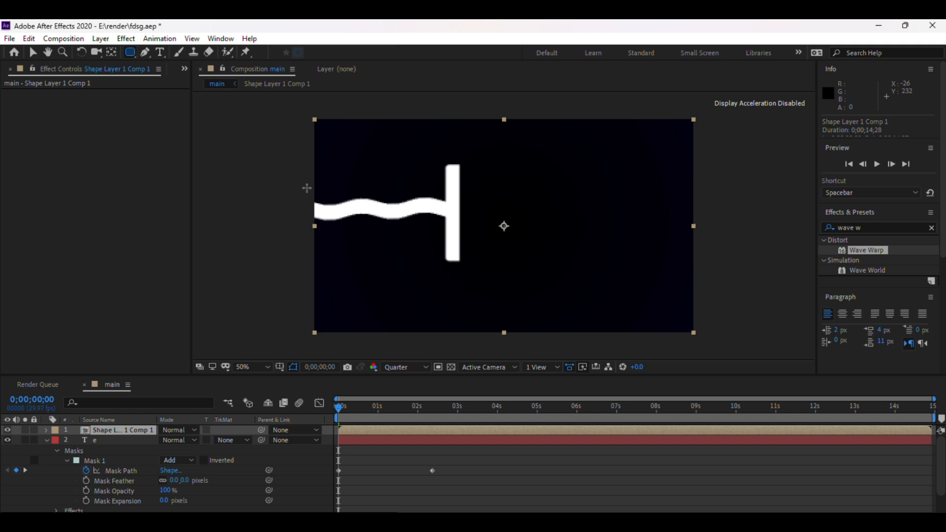
{"action": "left_click_drag", "start_coordinate": [306, 188], "coordinate": [450, 231]}
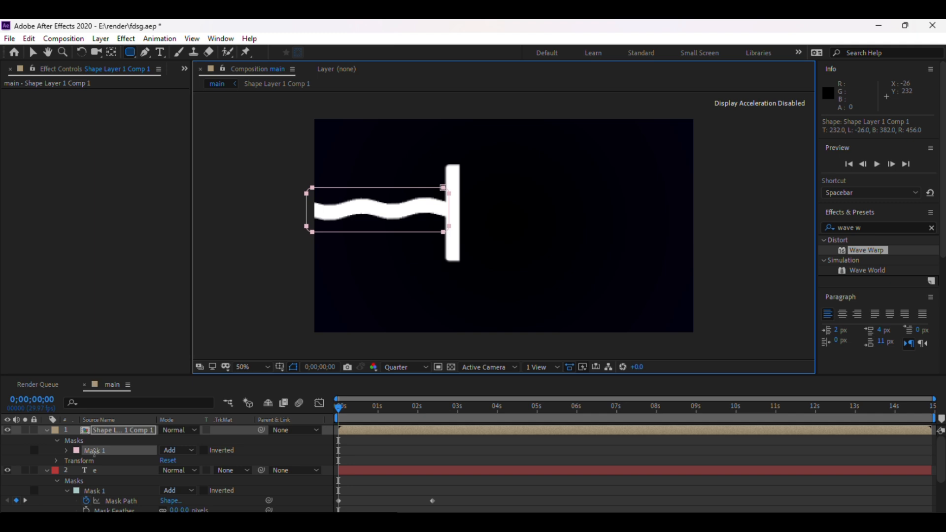
Keyframe the mask path at the start and, at 0;00;01;29, squeeze the mask's left edge onto the E's vertical stroke.
{"action": "left_click", "coordinate": [67, 451]}
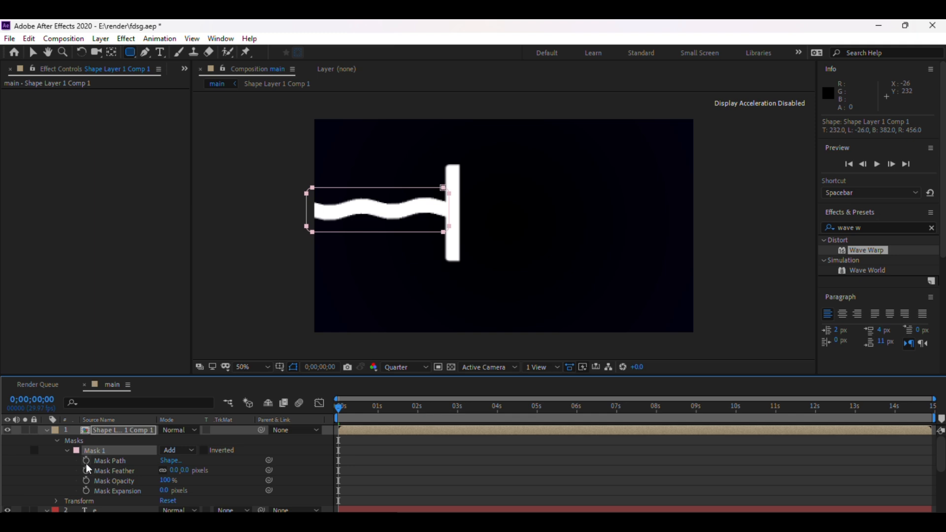
{"action": "left_click", "coordinate": [86, 461]}
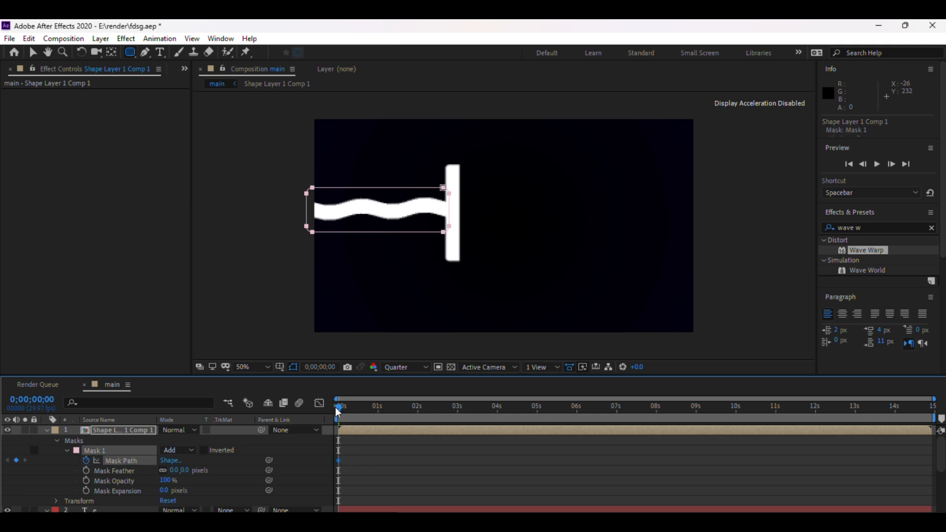
{"action": "left_click_drag", "start_coordinate": [342, 409], "coordinate": [419, 428]}
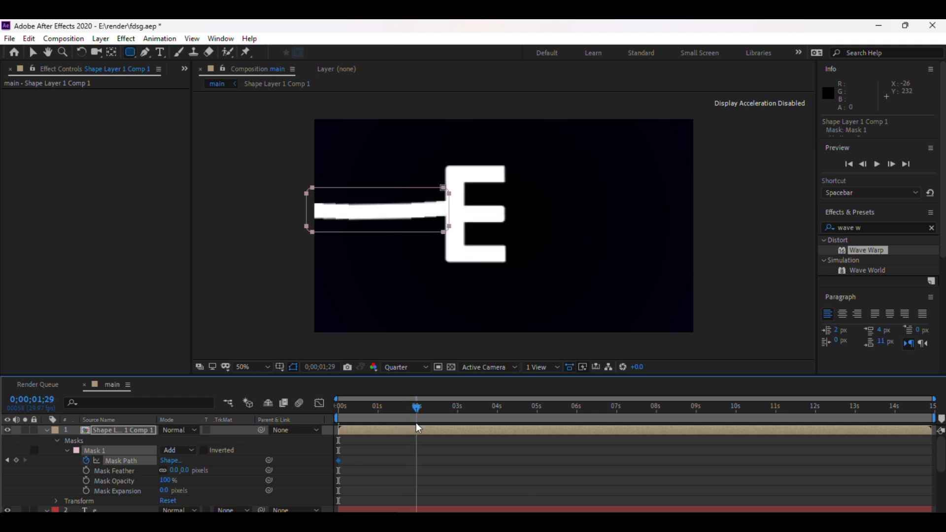
{"action": "left_click", "coordinate": [33, 53]}
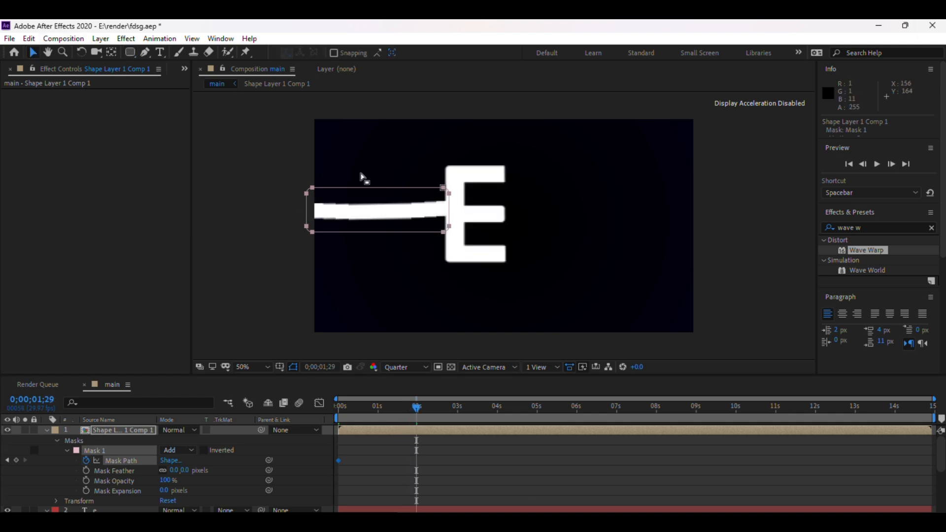
{"action": "double_click", "coordinate": [306, 212]}
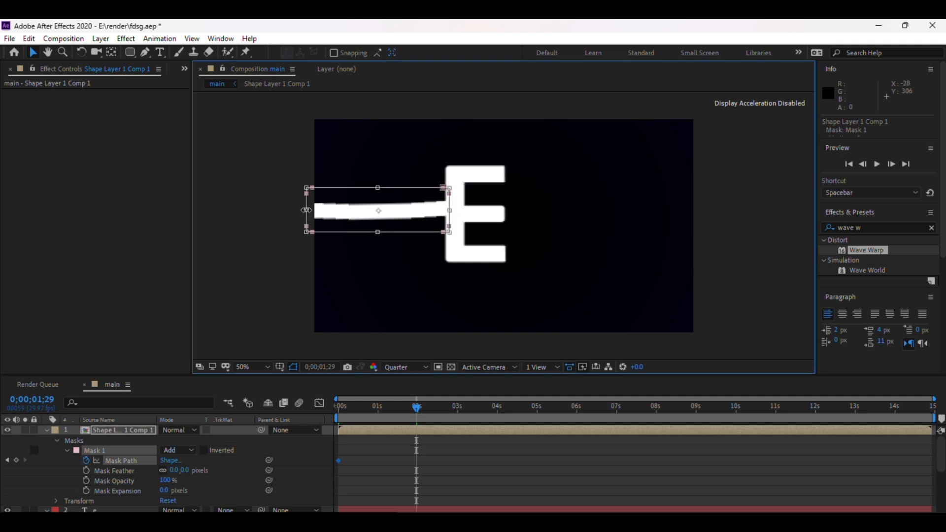
{"action": "left_click_drag", "start_coordinate": [306, 210], "coordinate": [449, 211]}
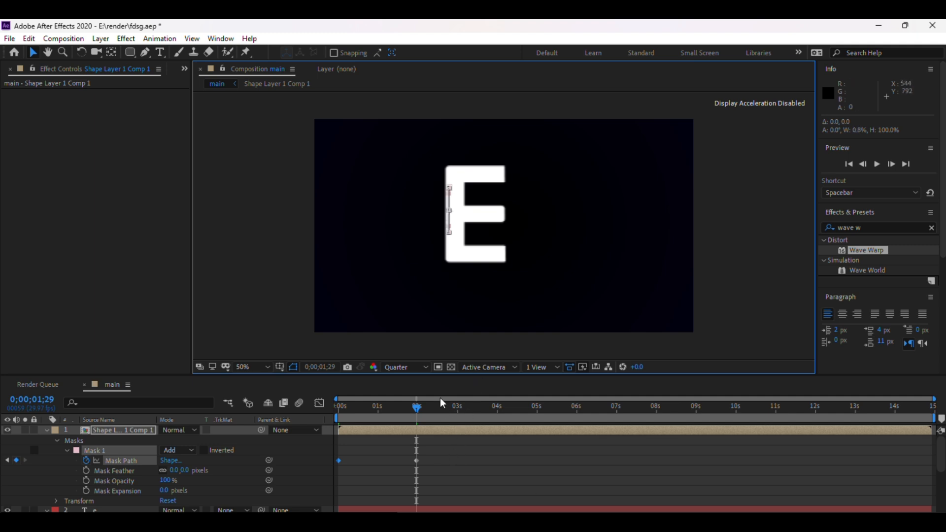
Scrub and preview the bar's retracting animation.
{"action": "mouse_move", "coordinate": [417, 411]}
{"action": "left_mouse_down"}
{"action": "mouse_move", "coordinate": [298, 403]}
{"action": "mouse_move", "coordinate": [451, 402]}
{"action": "left_mouse_up"}
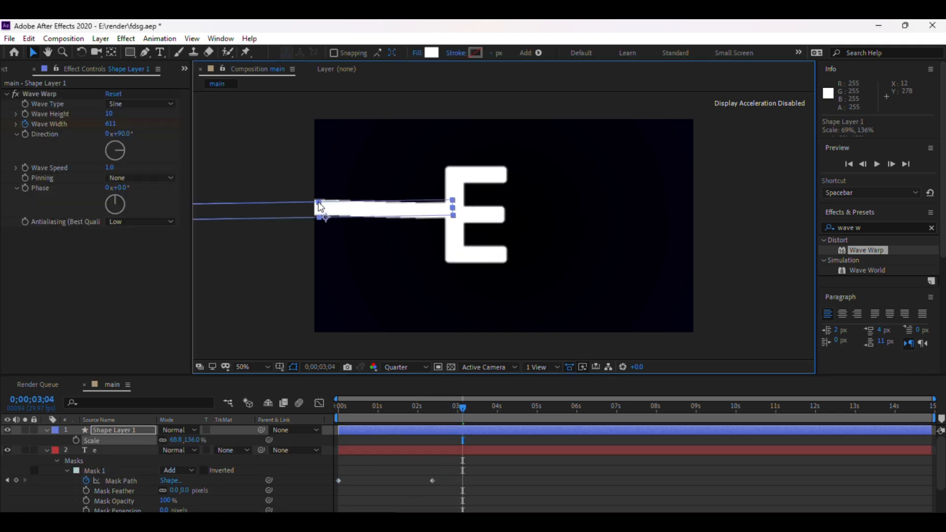
{"action": "left_click_drag", "start_coordinate": [321, 209], "coordinate": [321, 208]}
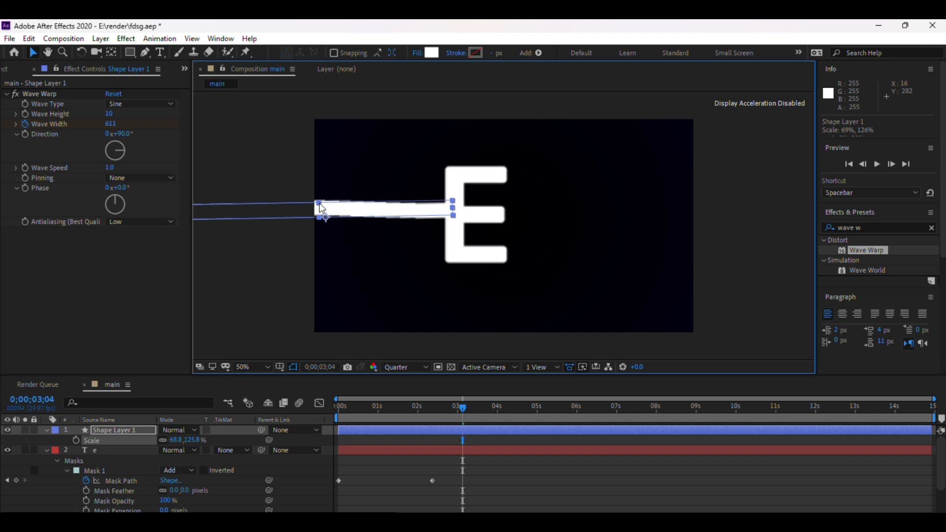
{"action": "left_click", "coordinate": [678, 222]}
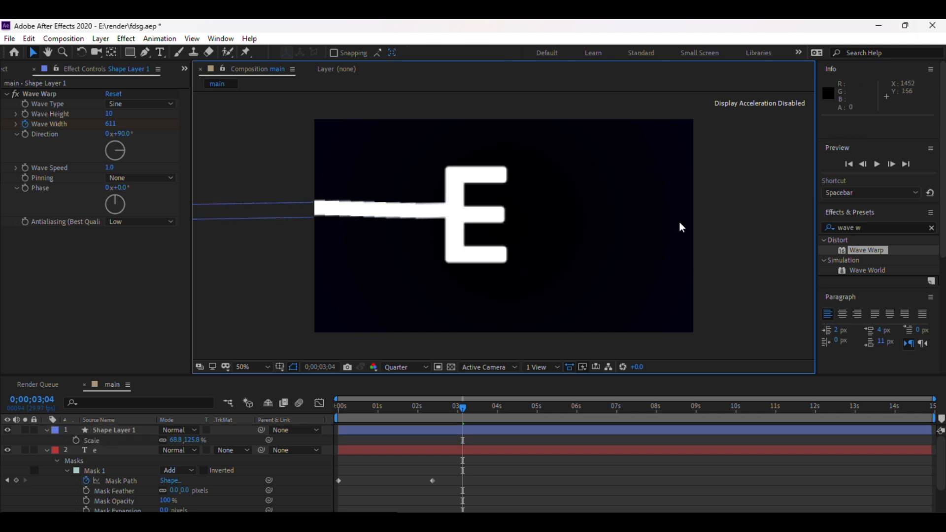
{"action": "mouse_move", "coordinate": [456, 407]}
{"action": "left_mouse_down"}
{"action": "mouse_move", "coordinate": [299, 417]}
{"action": "mouse_move", "coordinate": [443, 397]}
{"action": "mouse_move", "coordinate": [323, 392]}
{"action": "left_mouse_up"}
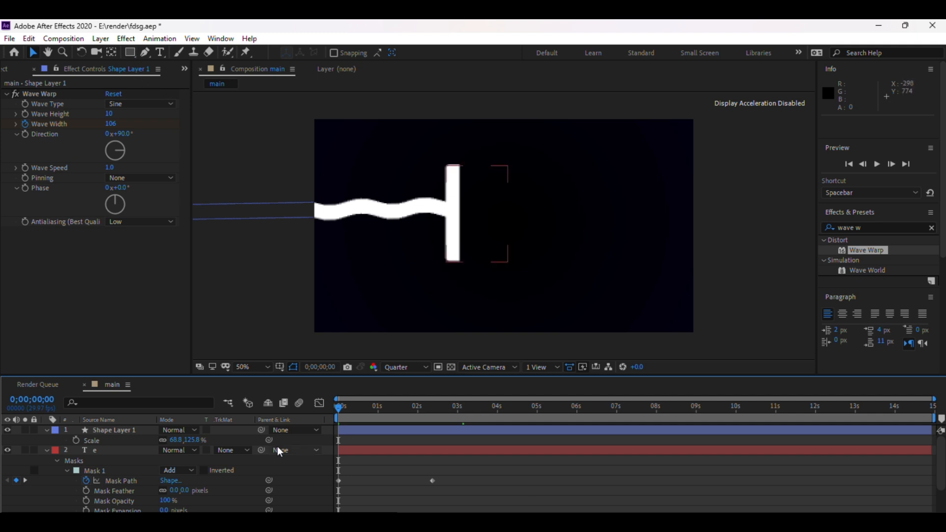
{"action": "left_click", "coordinate": [363, 435]}
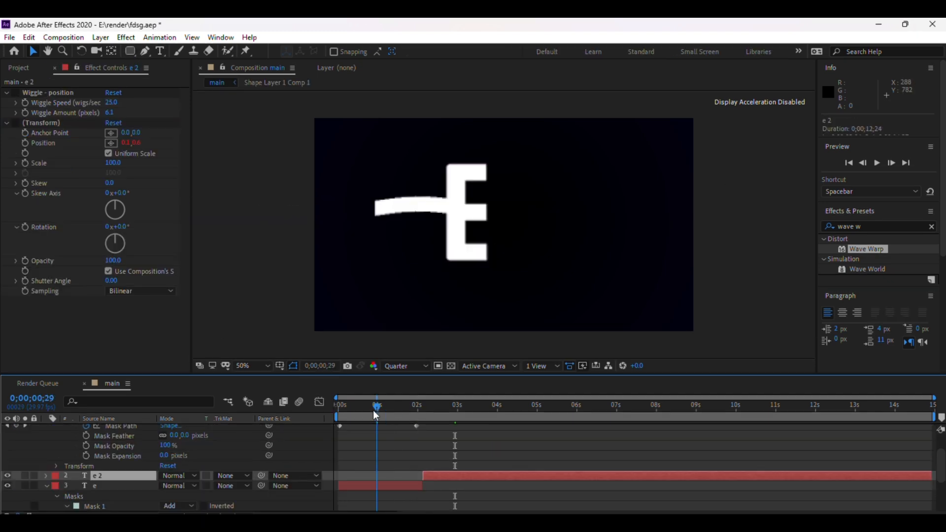
{"action": "mouse_move", "coordinate": [374, 409]}
{"action": "left_mouse_down"}
{"action": "mouse_move", "coordinate": [494, 412]}
{"action": "mouse_move", "coordinate": [327, 405]}
{"action": "left_mouse_up"}
{"action": "key", "text": "space"}
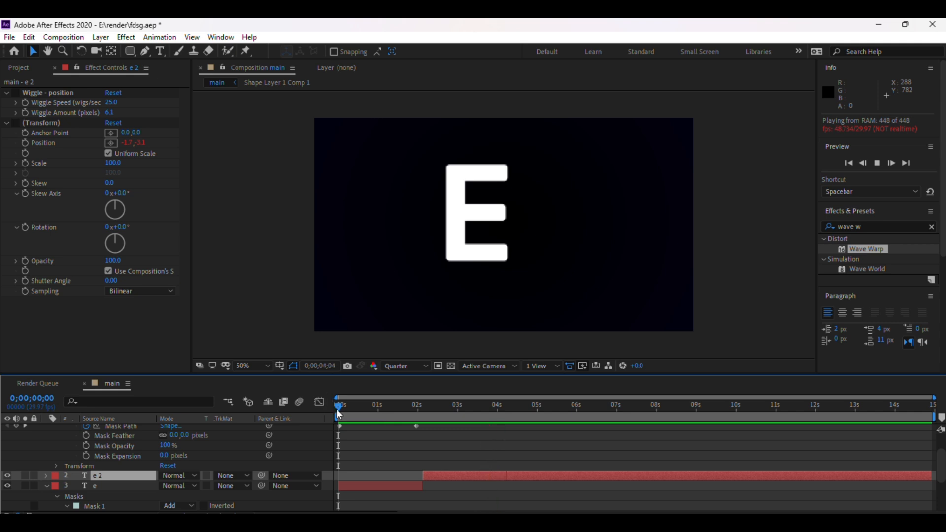
Collapse the layer properties and play back the finished EFFECT text animation.
{"action": "left_click_drag", "start_coordinate": [338, 414], "coordinate": [441, 426]}
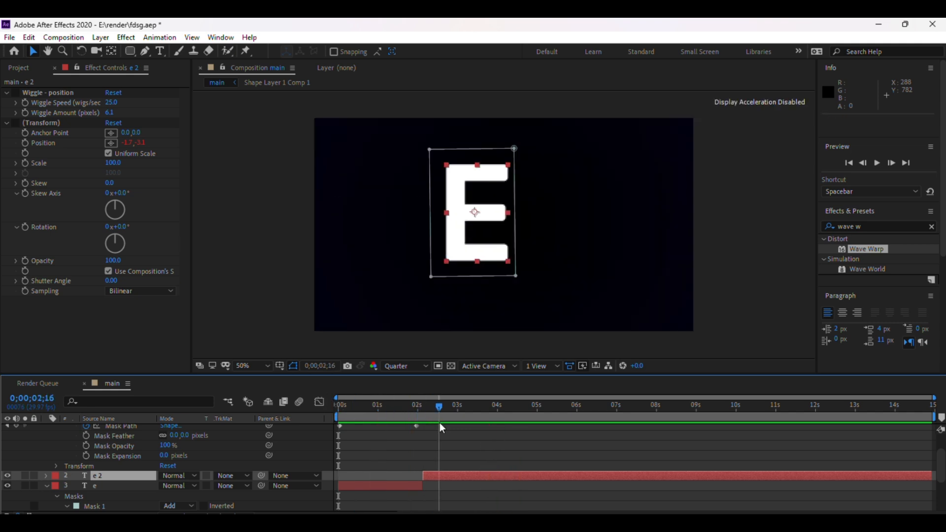
{"action": "left_click", "coordinate": [750, 224]}
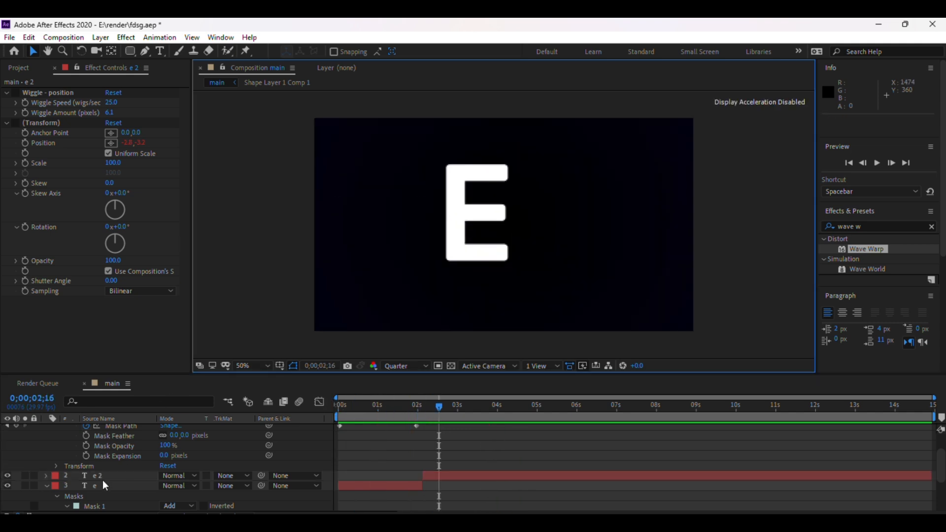
{"action": "scroll", "coordinate": [100, 478], "scroll_direction": "down", "scroll_amount": 3}
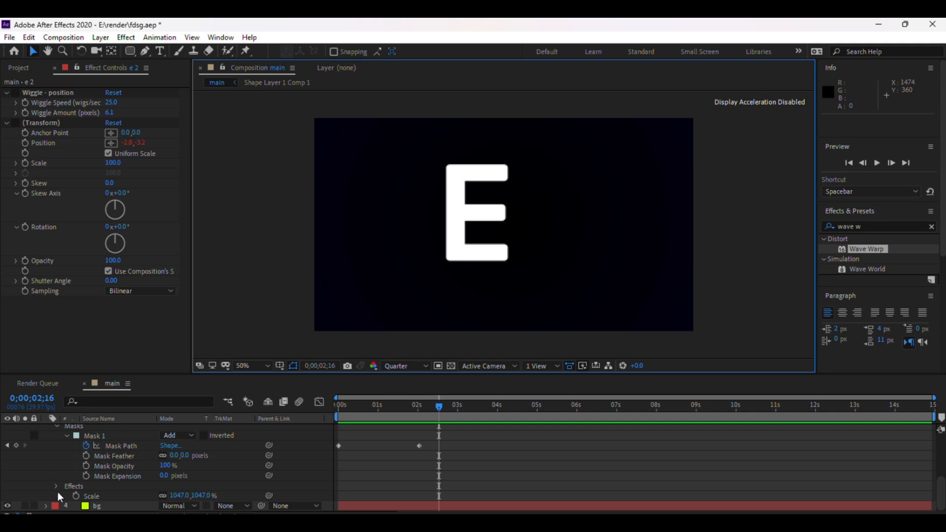
{"action": "scroll", "coordinate": [56, 456], "scroll_direction": "up", "scroll_amount": 3}
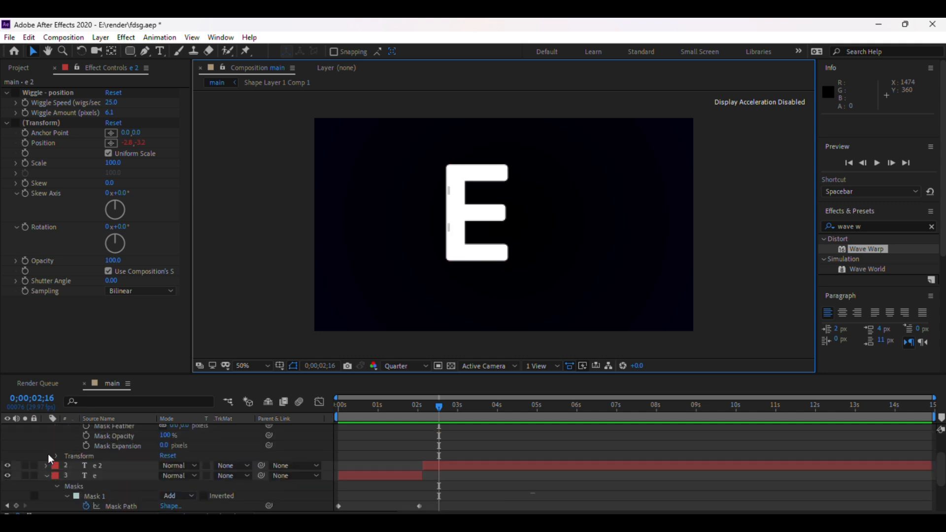
{"action": "scroll", "coordinate": [52, 453], "scroll_direction": "up", "scroll_amount": 2}
{"action": "left_click", "coordinate": [48, 429]}
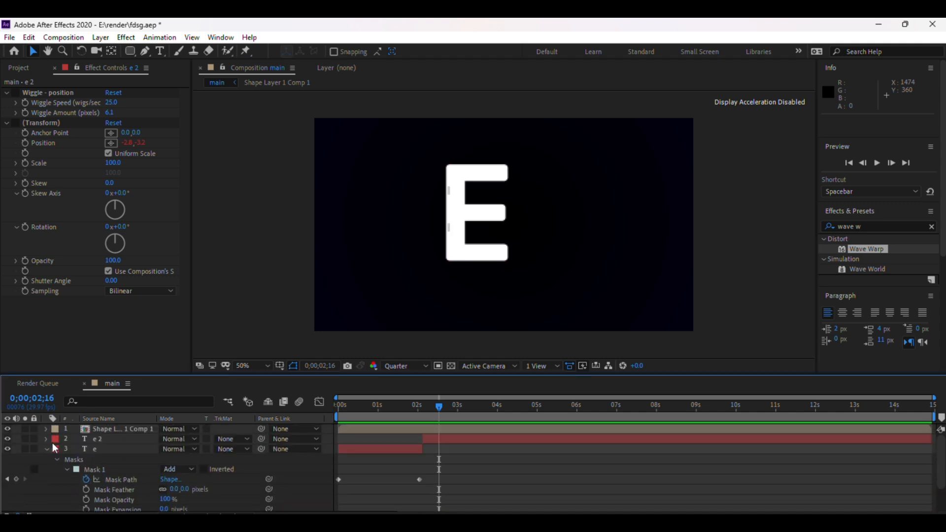
{"action": "left_click", "coordinate": [47, 449]}
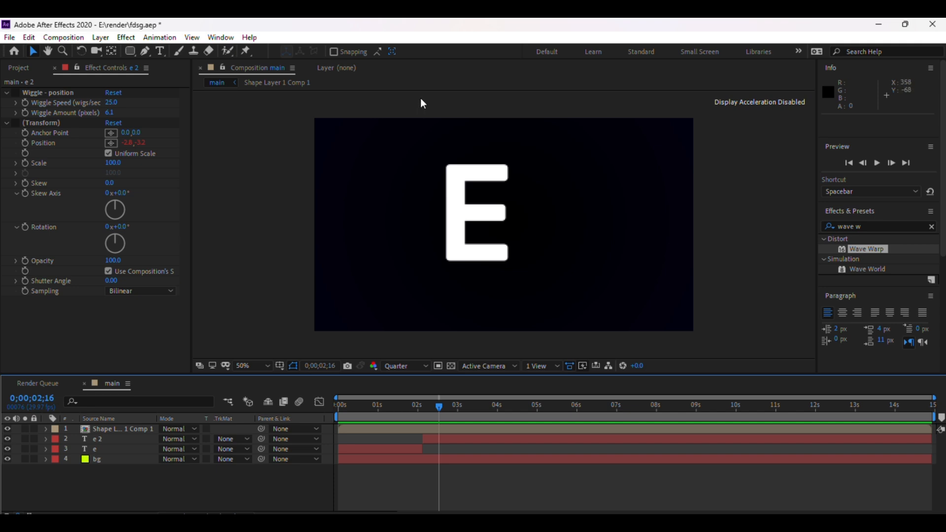
{"action": "mouse_move", "coordinate": [440, 407]}
{"action": "left_mouse_down"}
{"action": "mouse_move", "coordinate": [361, 414]}
{"action": "mouse_move", "coordinate": [440, 403]}
{"action": "mouse_move", "coordinate": [345, 402]}
{"action": "mouse_move", "coordinate": [444, 398]}
{"action": "left_mouse_up"}
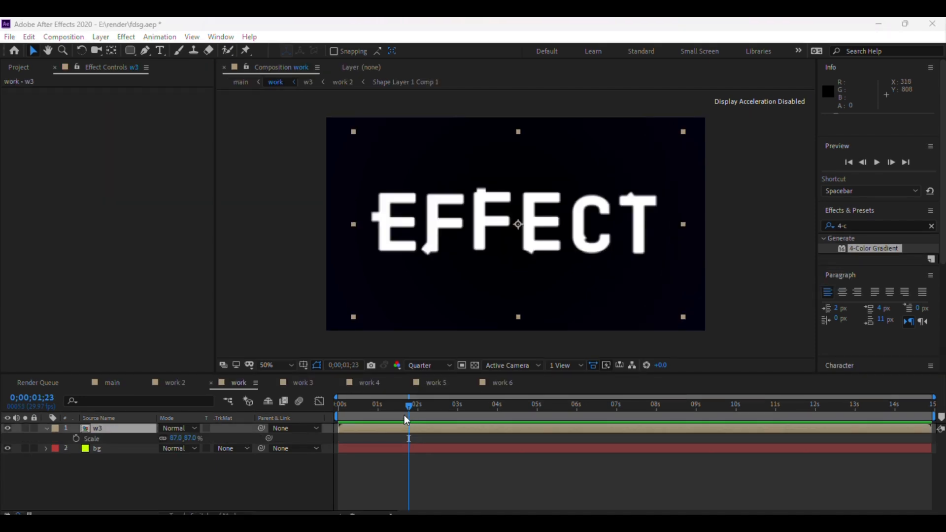
{"action": "left_click_drag", "start_coordinate": [404, 414], "coordinate": [339, 412]}
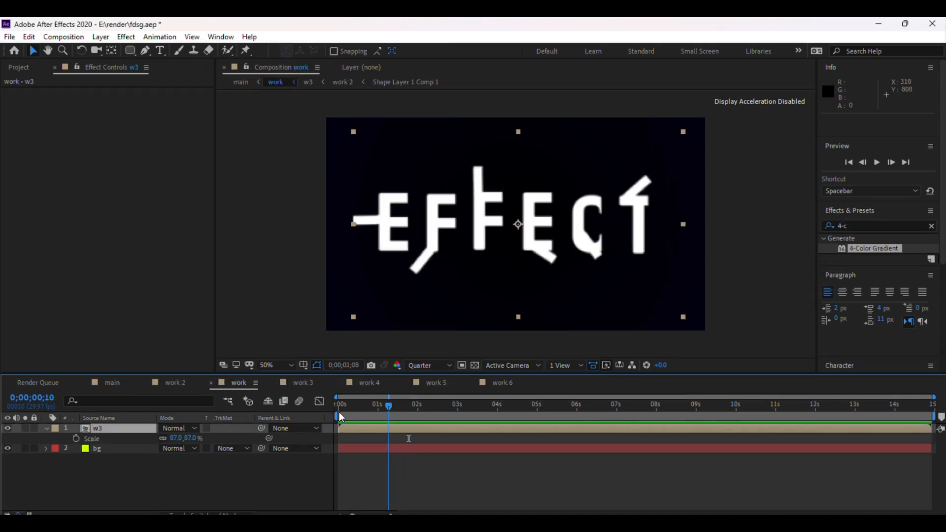
{"action": "key", "text": "space"}
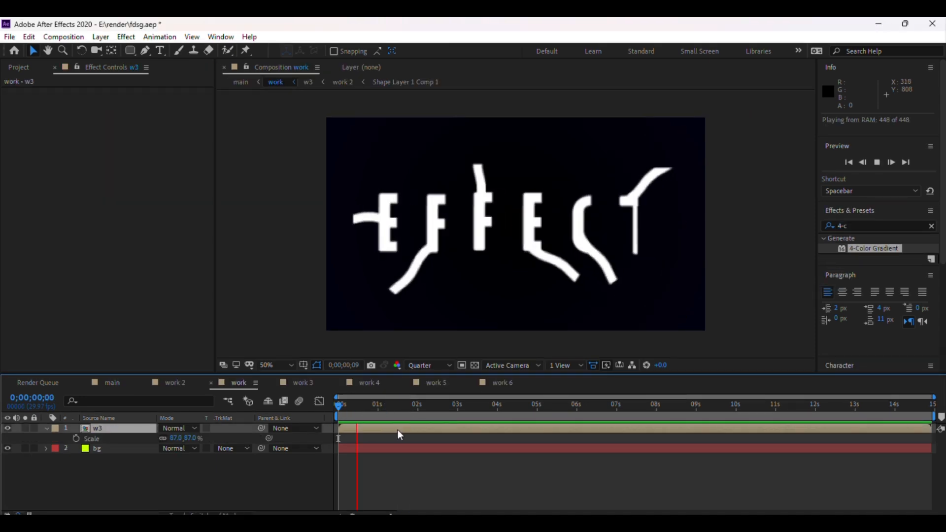
{"action": "key", "text": "space"}
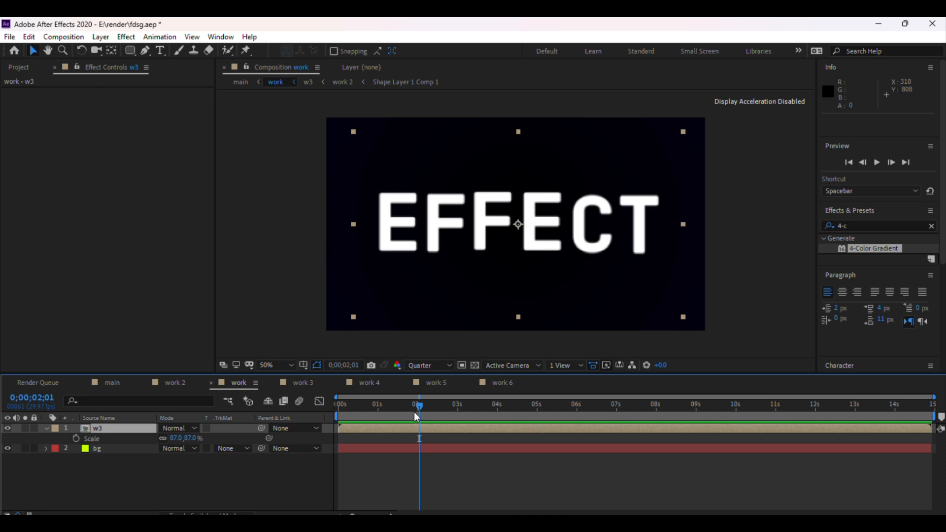
{"action": "left_click_drag", "start_coordinate": [415, 405], "coordinate": [370, 405]}
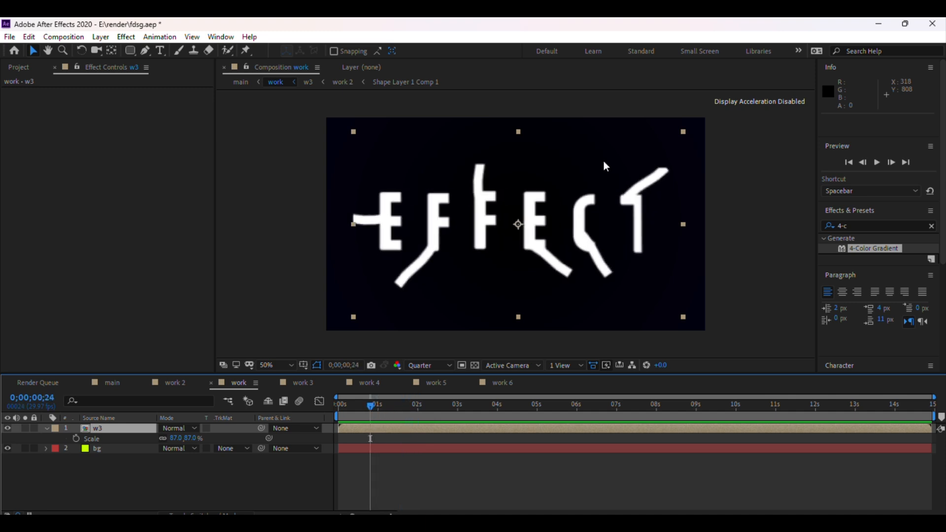
Apply the 4-Color Gradient effect to the w3 layer and drag Point 2 and Point 4 in toward the text.
{"action": "left_click_drag", "start_coordinate": [871, 248], "coordinate": [520, 225]}
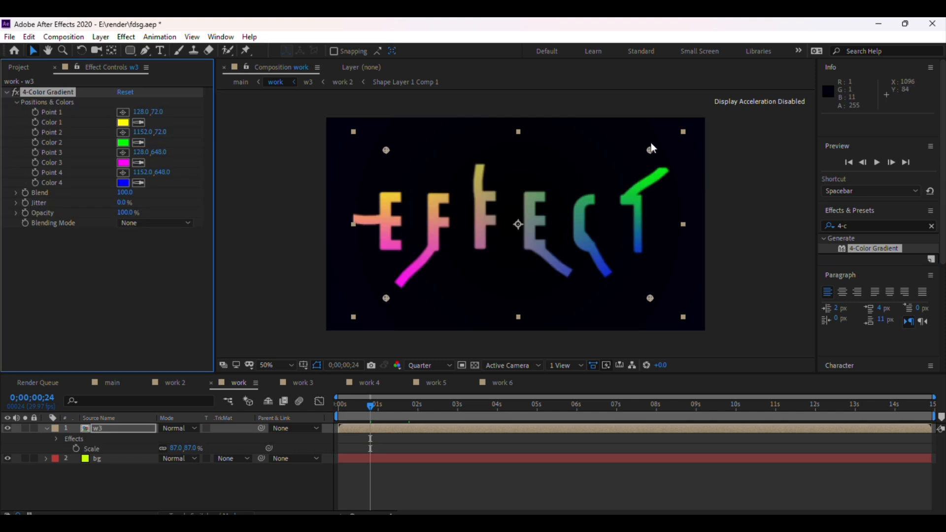
{"action": "left_click_drag", "start_coordinate": [652, 148], "coordinate": [643, 168]}
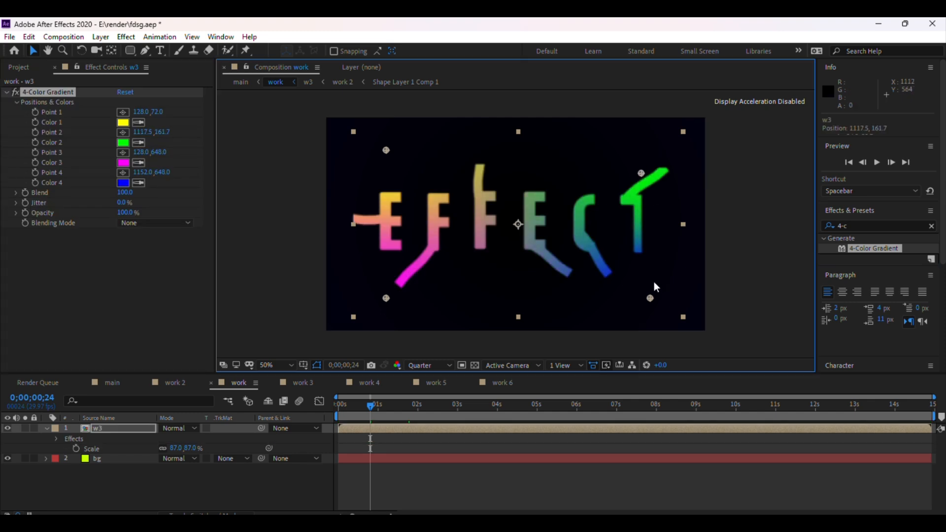
{"action": "left_click_drag", "start_coordinate": [649, 299], "coordinate": [617, 273]}
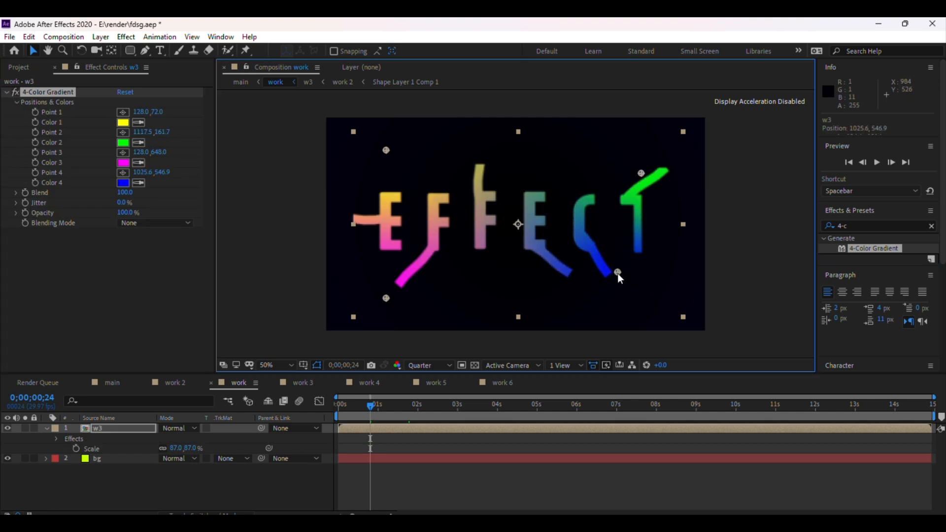
Reposition the gradient points: Point 1 about 116,208, Point 3 about 202,574, Point 4 about 1005,547, Point 2 about 938,224.
{"action": "left_click_drag", "start_coordinate": [387, 150], "coordinate": [384, 186]}
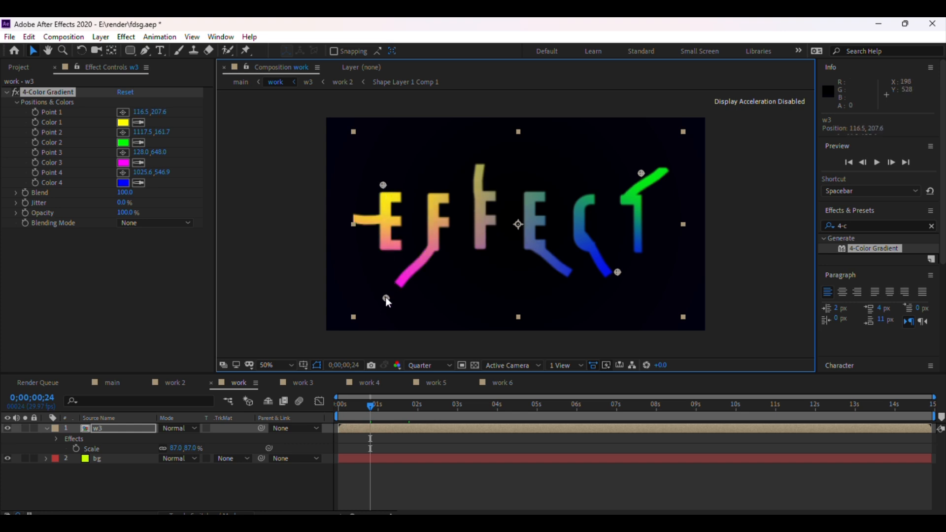
{"action": "left_click_drag", "start_coordinate": [385, 298], "coordinate": [413, 279]}
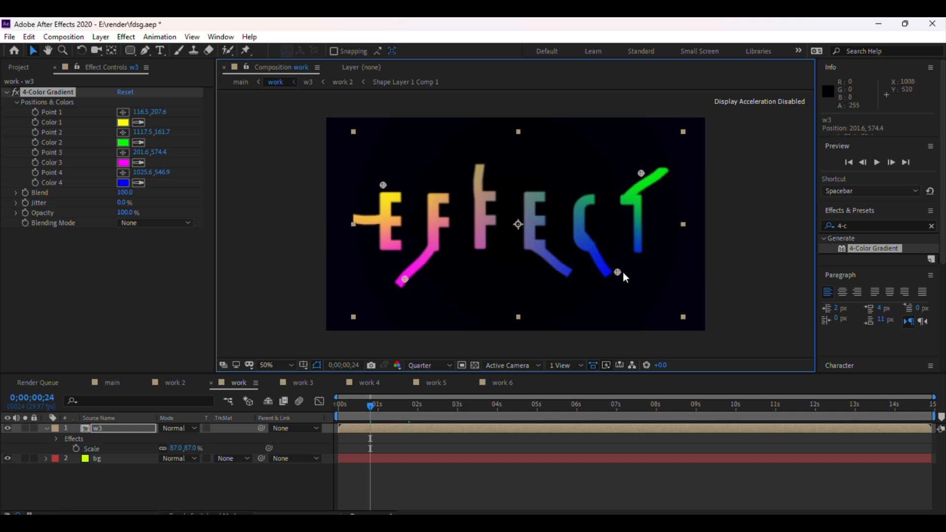
{"action": "left_click_drag", "start_coordinate": [619, 271], "coordinate": [613, 271]}
{"action": "left_click_drag", "start_coordinate": [642, 171], "coordinate": [608, 193]}
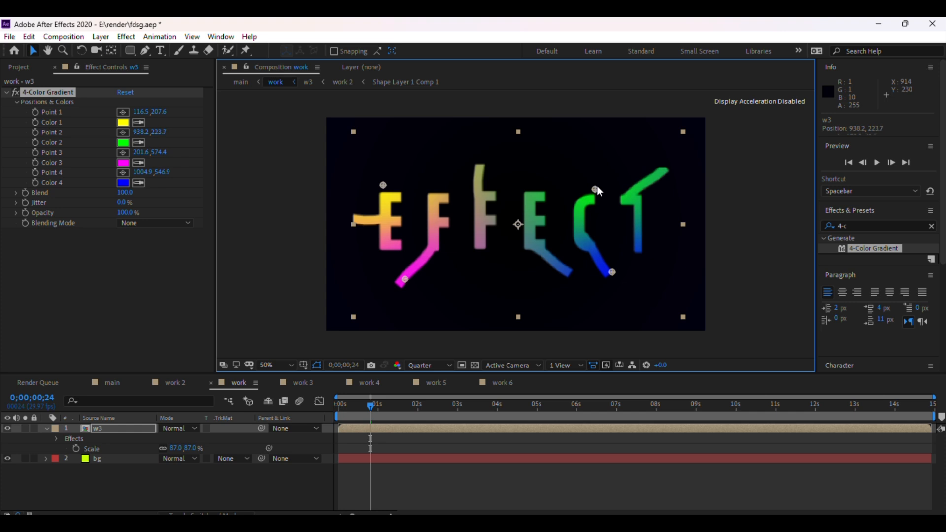
Set the 4-Color Gradient's Color 1 to blue by sampling a blue bar in the composition with the eyedropper.
{"action": "left_click", "coordinate": [122, 123]}
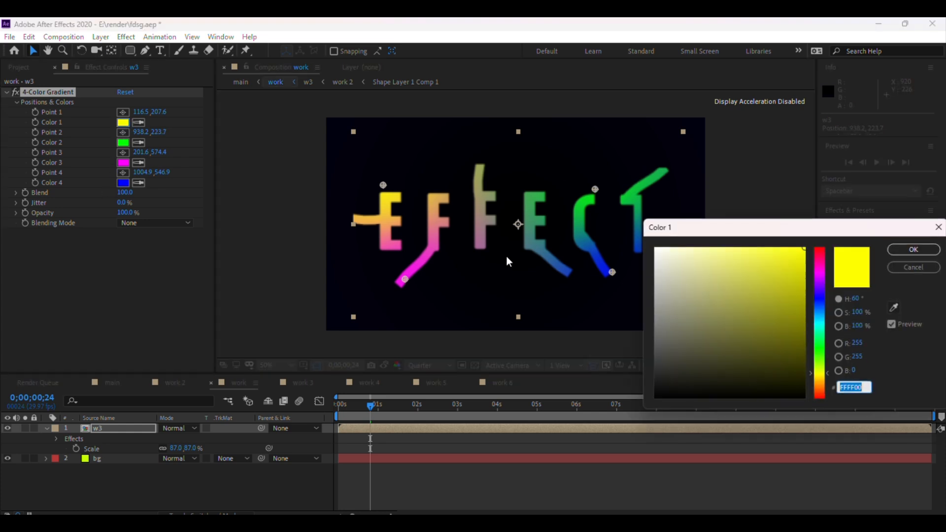
{"action": "left_click", "coordinate": [893, 307]}
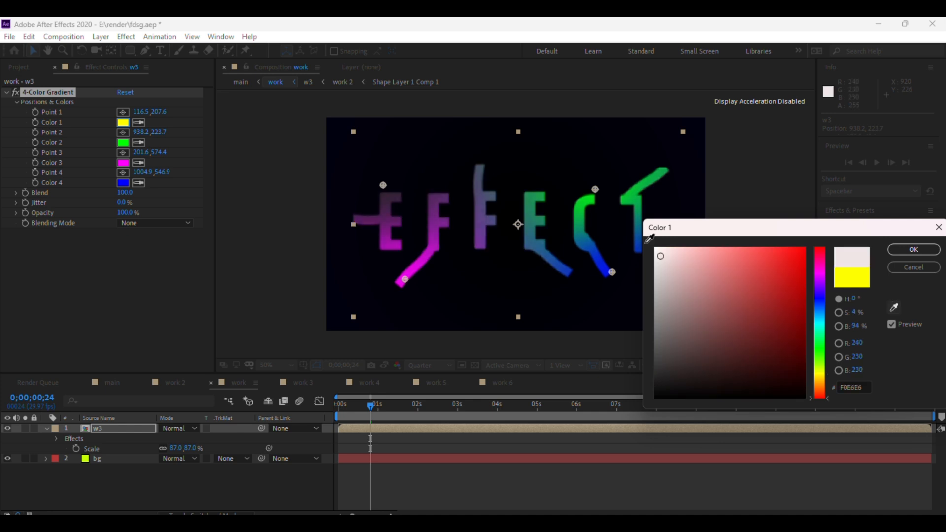
{"action": "left_click", "coordinate": [600, 265]}
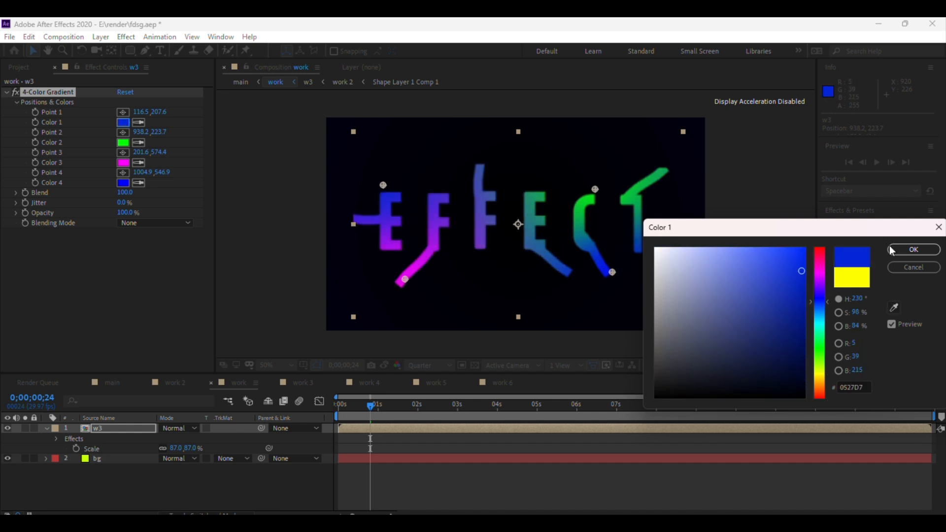
{"action": "left_click", "coordinate": [913, 249]}
Switch the composition preview resolution to Full.
{"action": "left_click", "coordinate": [423, 366]}
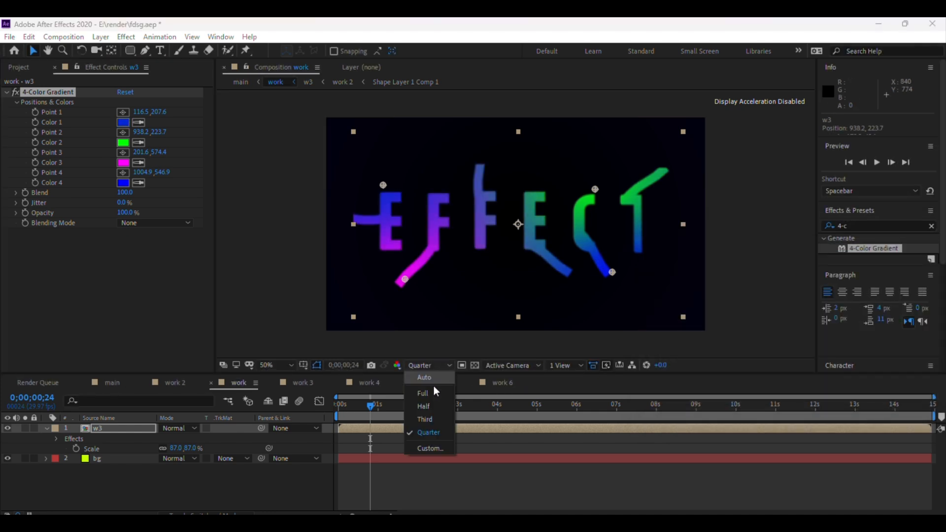
{"action": "left_click", "coordinate": [430, 394]}
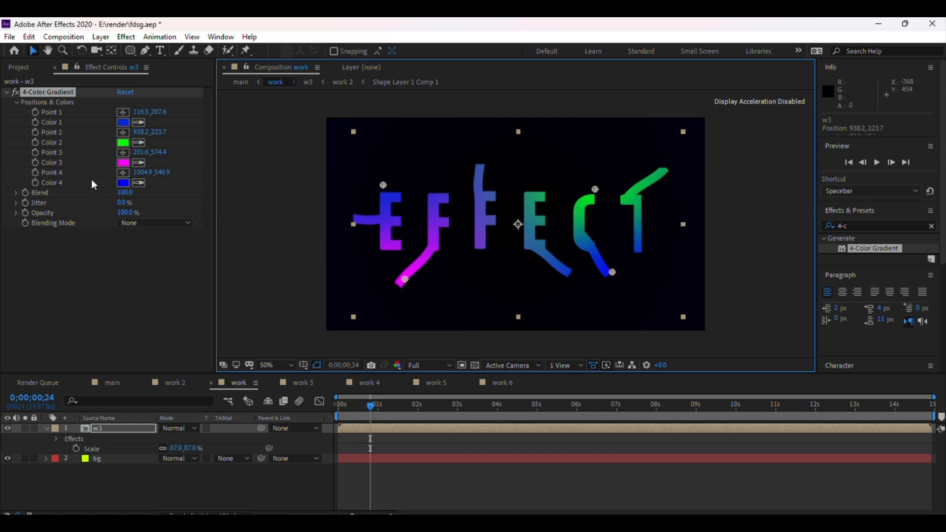
Change Color 3 of the gradient to yellow FCFF00 using the hue slider.
{"action": "left_click", "coordinate": [123, 164]}
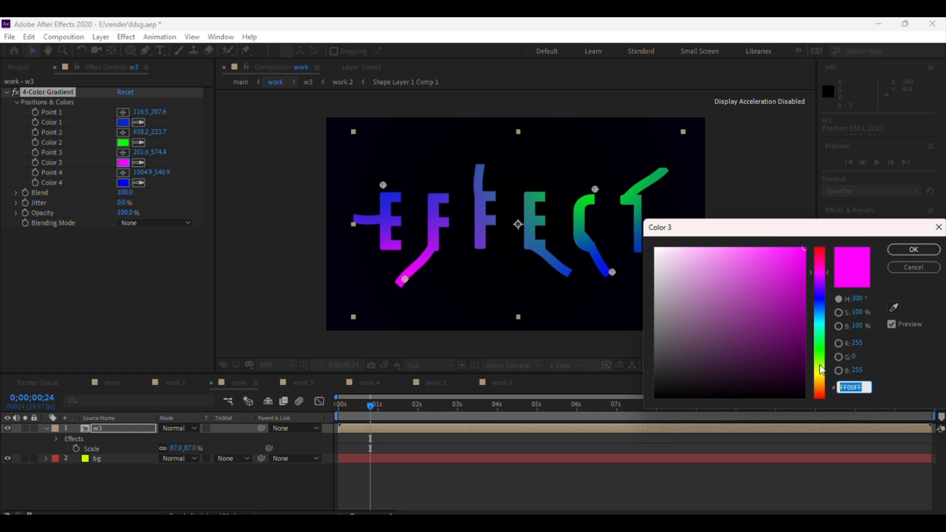
{"action": "mouse_move", "coordinate": [821, 369]}
{"action": "left_mouse_down"}
{"action": "mouse_move", "coordinate": [821, 264]}
{"action": "mouse_move", "coordinate": [829, 345]}
{"action": "mouse_move", "coordinate": [821, 374]}
{"action": "left_mouse_up"}
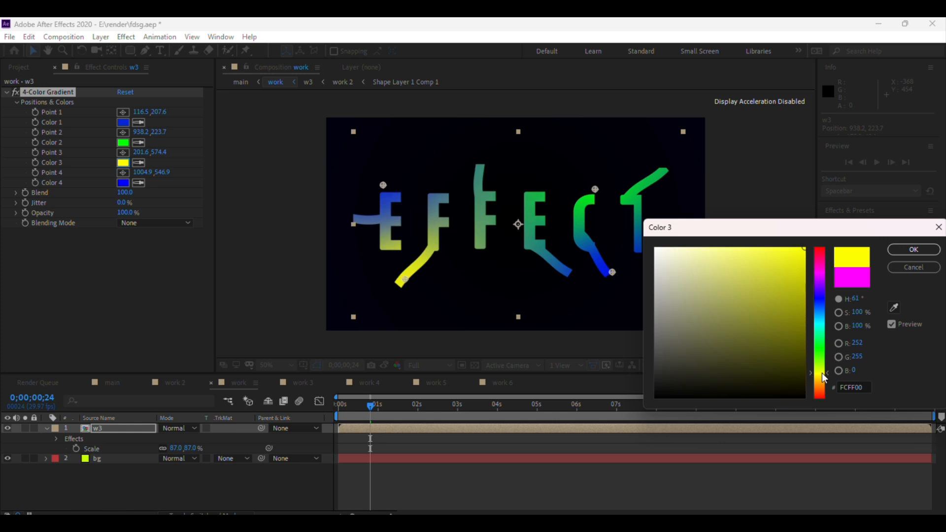
{"action": "left_click", "coordinate": [914, 249]}
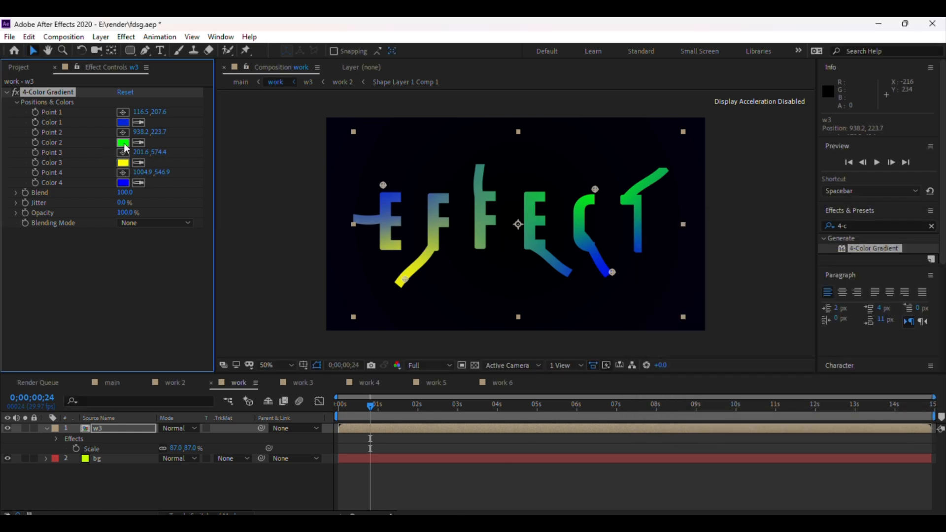
Set Color 2 to a yellow by sampling the composition and adjusting the shade to F8FF18.
{"action": "left_click", "coordinate": [123, 142]}
{"action": "left_click", "coordinate": [893, 307]}
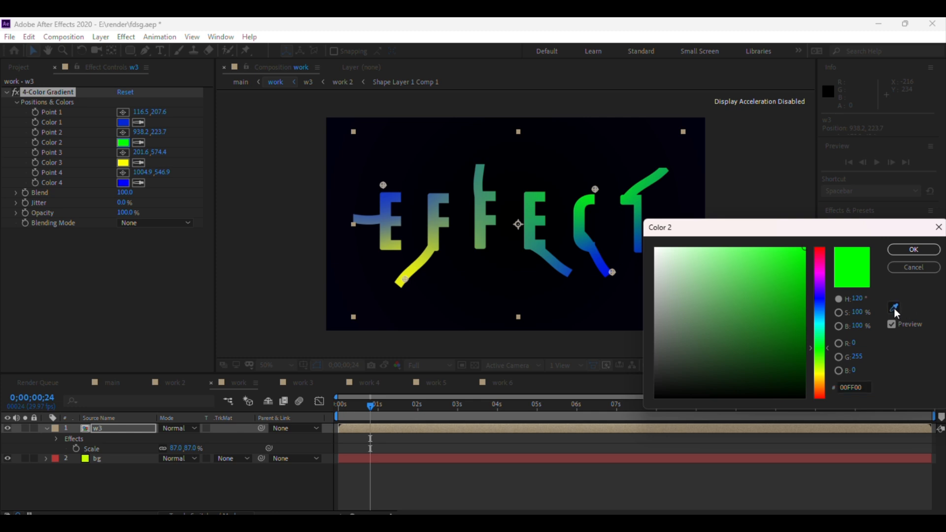
{"action": "left_click", "coordinate": [417, 269]}
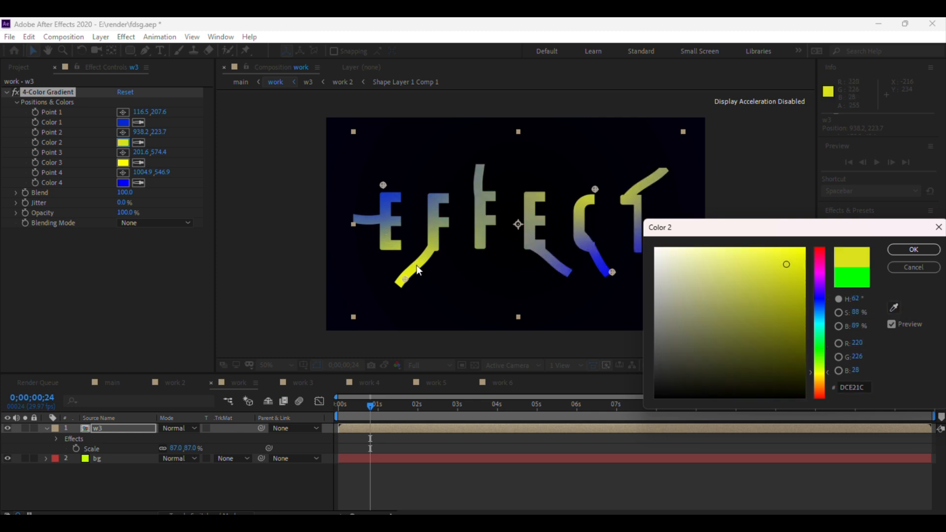
{"action": "left_click_drag", "start_coordinate": [804, 259], "coordinate": [790, 236]}
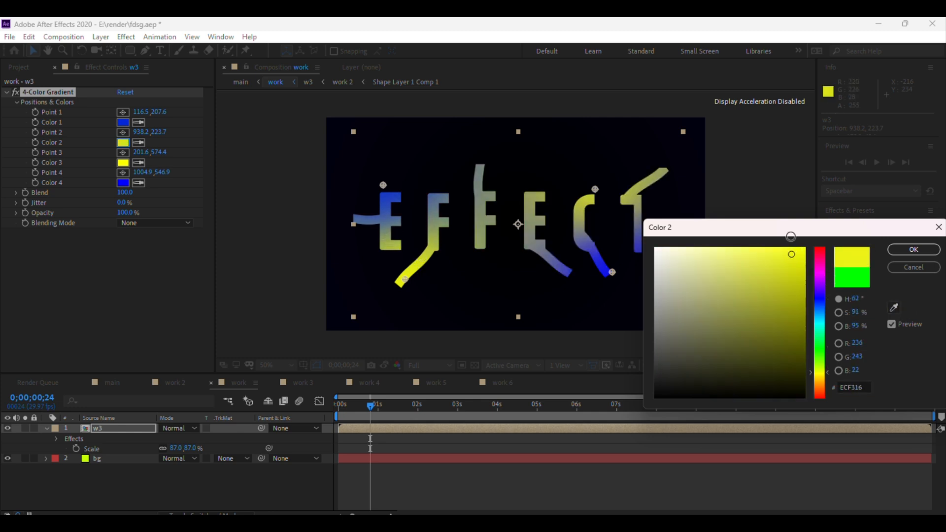
{"action": "left_click", "coordinate": [913, 249]}
Nudge Point 2 down to about 929,249 and match Color 2 to Color 3's yellow with the eyedropper.
{"action": "left_click_drag", "start_coordinate": [593, 187], "coordinate": [593, 194]}
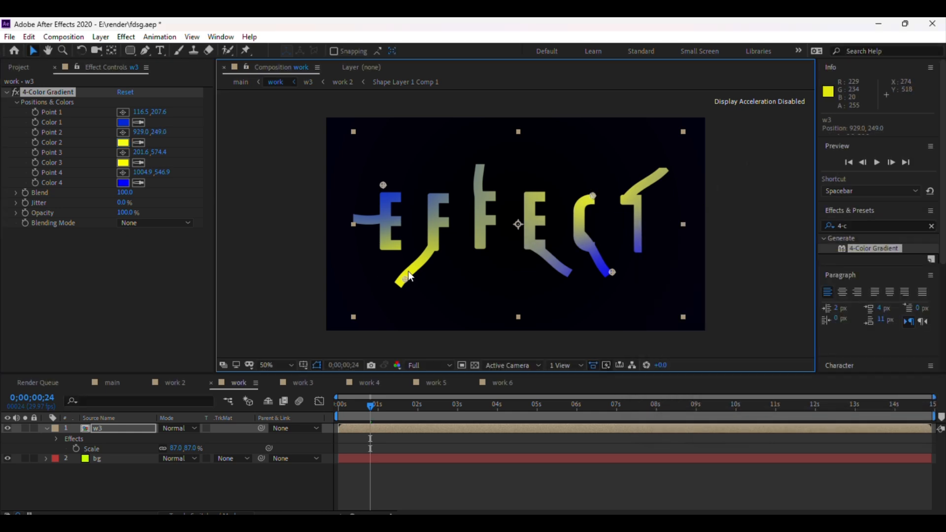
{"action": "left_click", "coordinate": [124, 143]}
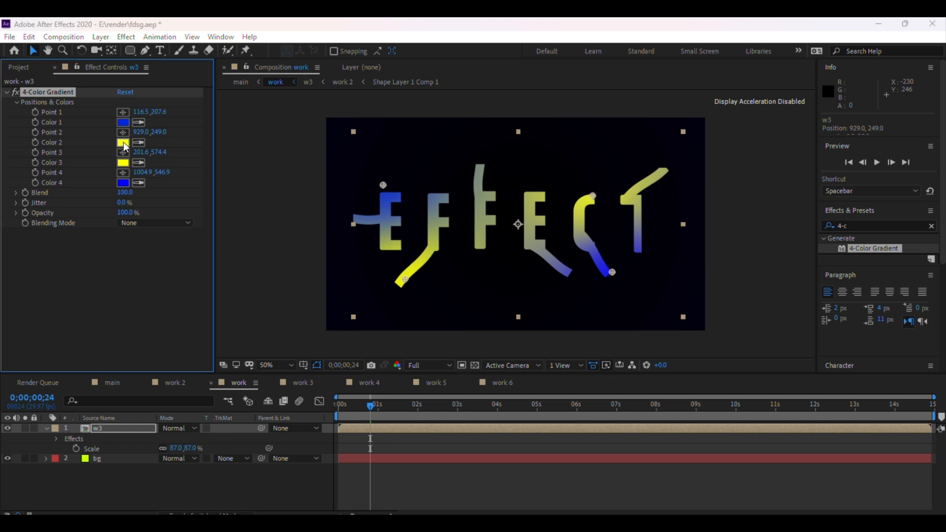
{"action": "left_click", "coordinate": [894, 309]}
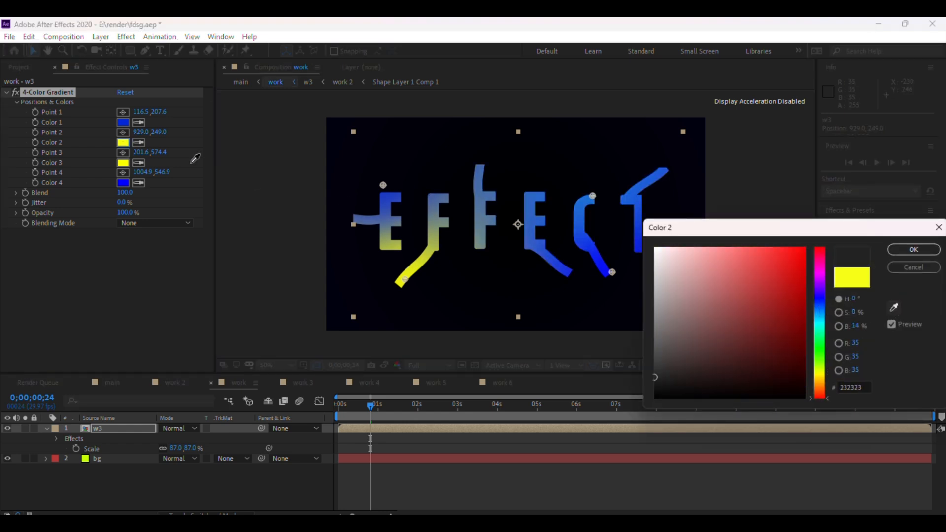
{"action": "left_click", "coordinate": [125, 166]}
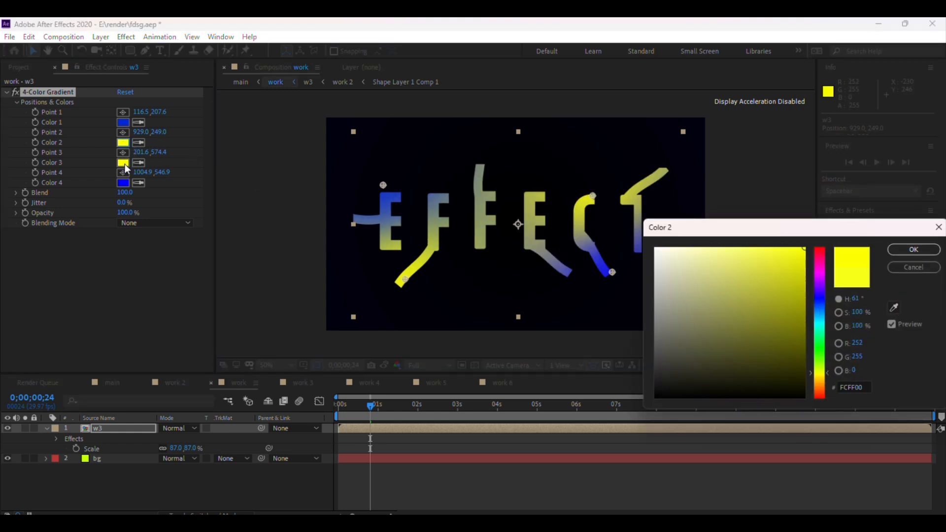
{"action": "left_click", "coordinate": [913, 250]}
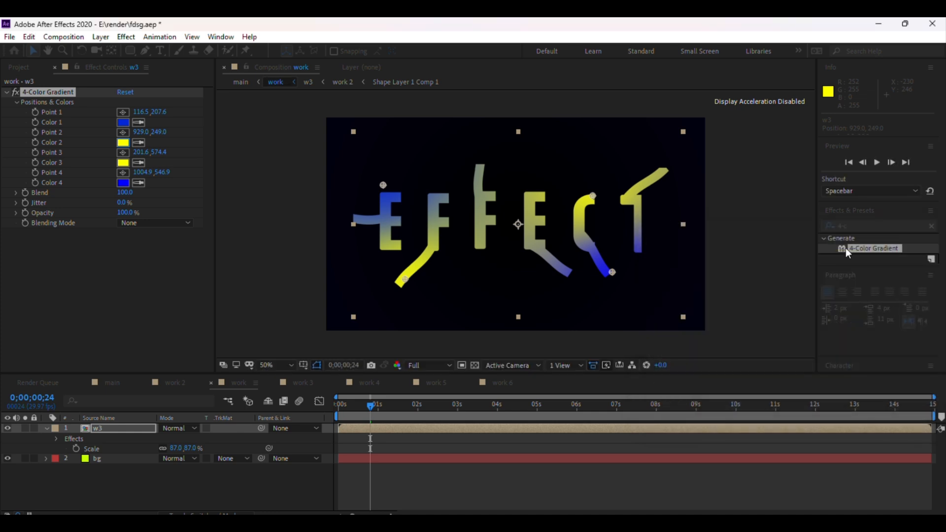
Save the project.
{"action": "left_click", "coordinate": [729, 162]}
{"action": "key", "text": "ctrl+s"}
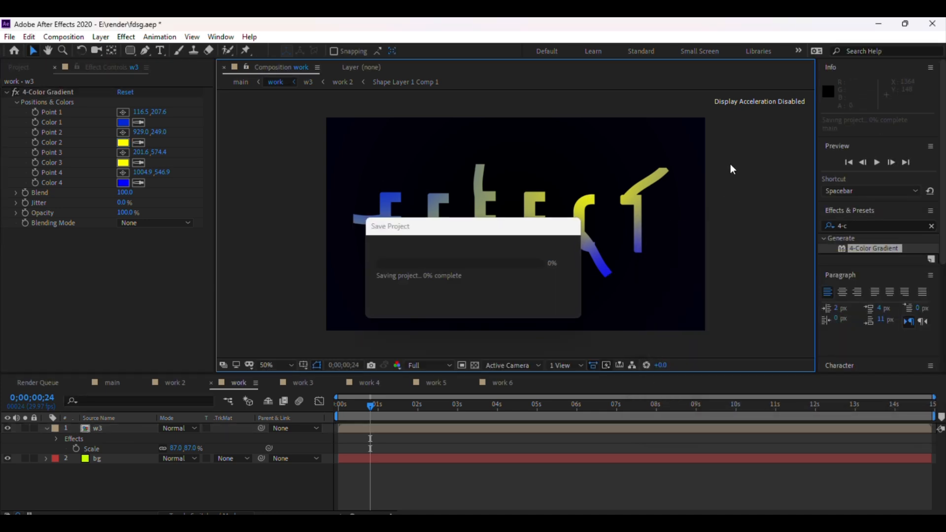
Play back the gradient-colored animation from the start.
{"action": "left_click_drag", "start_coordinate": [367, 409], "coordinate": [338, 410]}
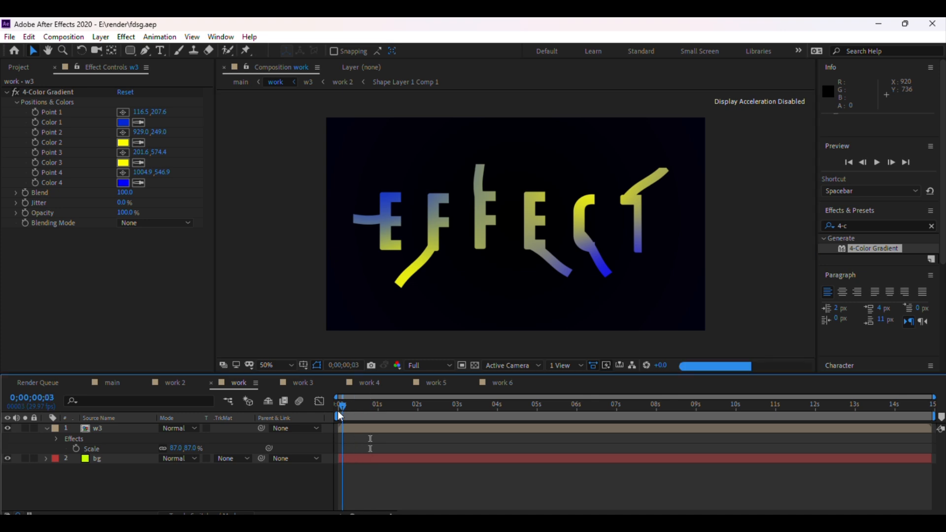
{"action": "key", "text": "space"}
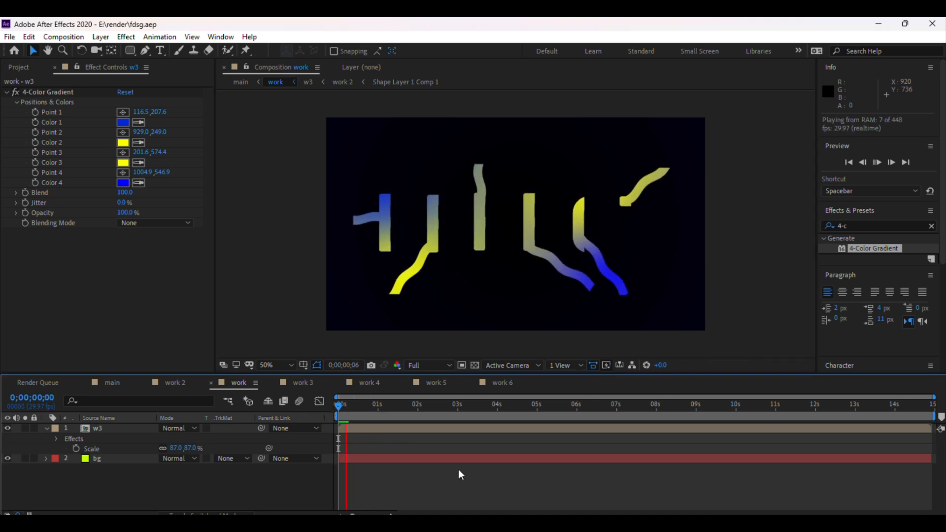
{"action": "left_click_drag", "start_coordinate": [337, 405], "coordinate": [386, 412]}
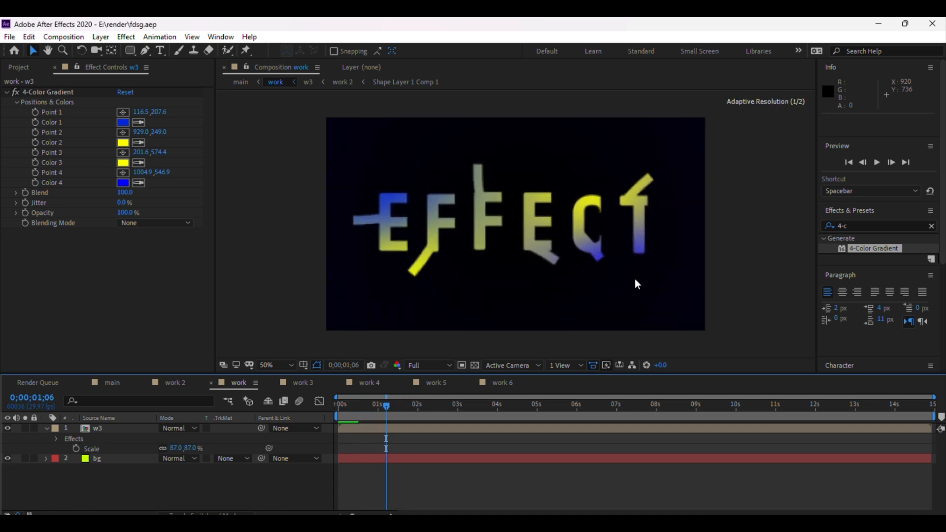
Search the effects for gl and switch the preview resolution to Quarter.
{"action": "left_click", "coordinate": [857, 225]}
{"action": "type", "text": "gl"}
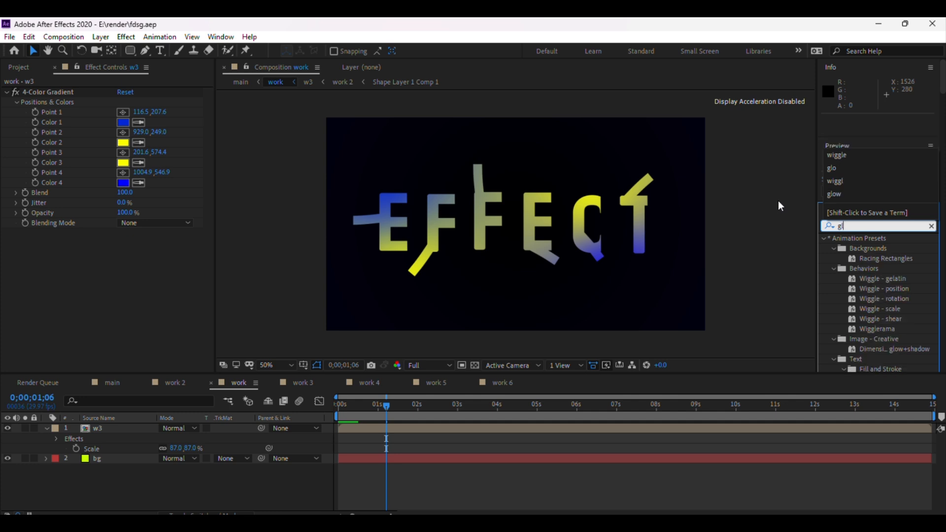
{"action": "left_click", "coordinate": [429, 366]}
{"action": "left_click", "coordinate": [428, 366]}
{"action": "left_click", "coordinate": [426, 433]}
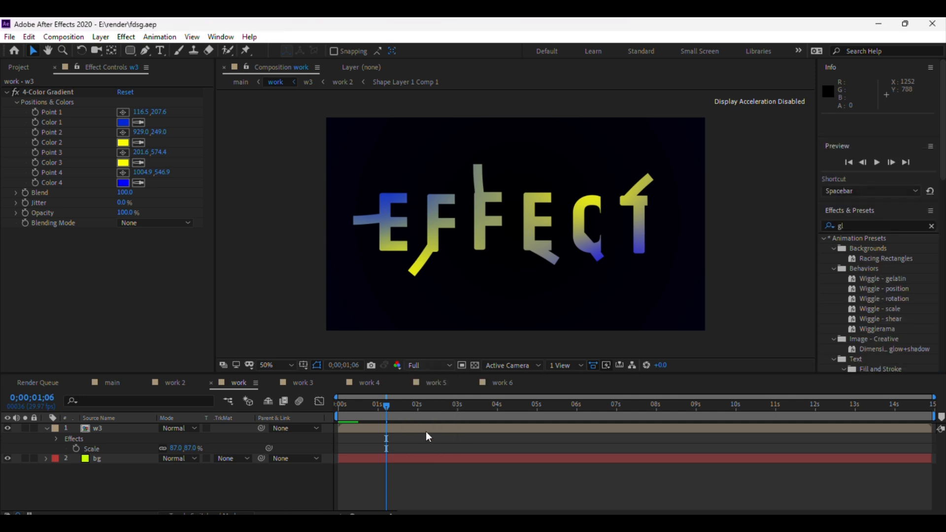
Search Effects & Presets for glow and apply the Glow effect to the w3 layer.
{"action": "left_click", "coordinate": [850, 225]}
{"action": "type", "text": "gl"}
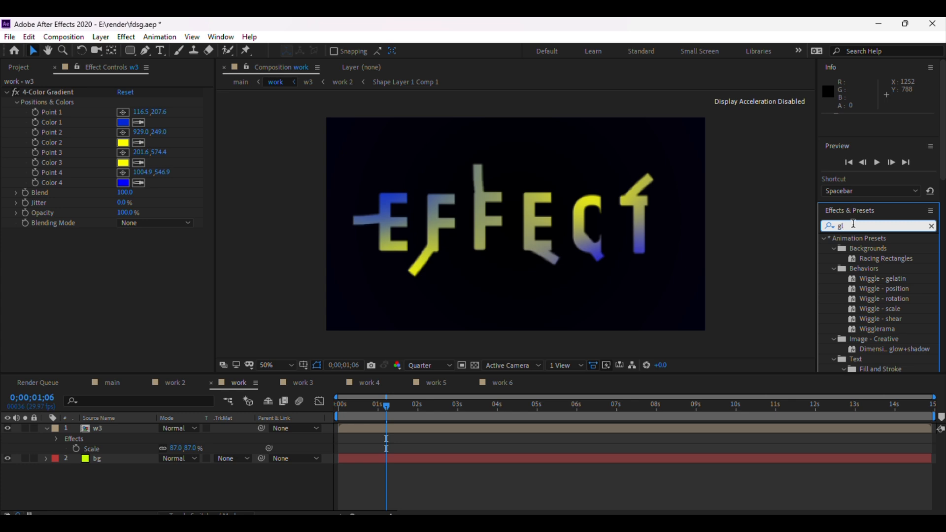
{"action": "type", "text": "ow"}
{"action": "left_click", "coordinate": [859, 300]}
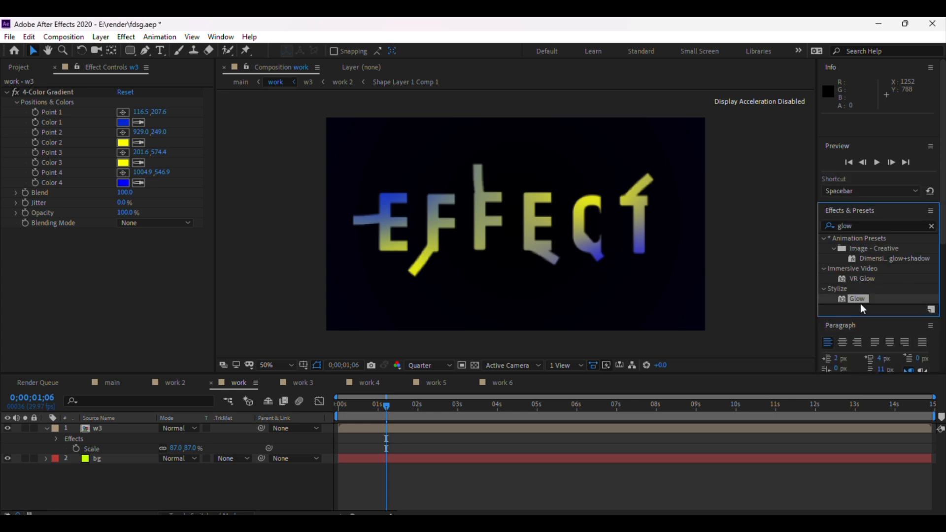
{"action": "left_click_drag", "start_coordinate": [865, 297], "coordinate": [523, 427]}
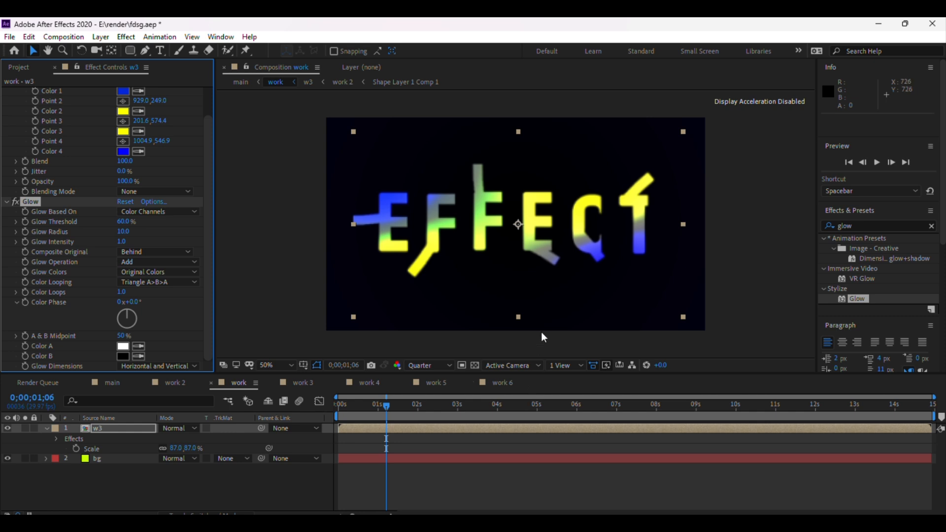
Set the preview resolution to Full and toggle the Glow effect off and on to compare.
{"action": "left_click", "coordinate": [424, 367]}
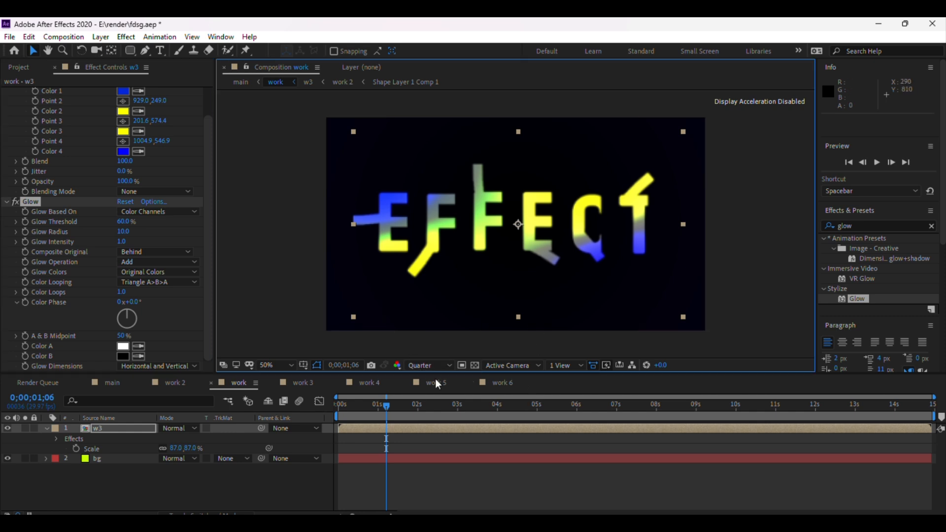
{"action": "left_click", "coordinate": [429, 392]}
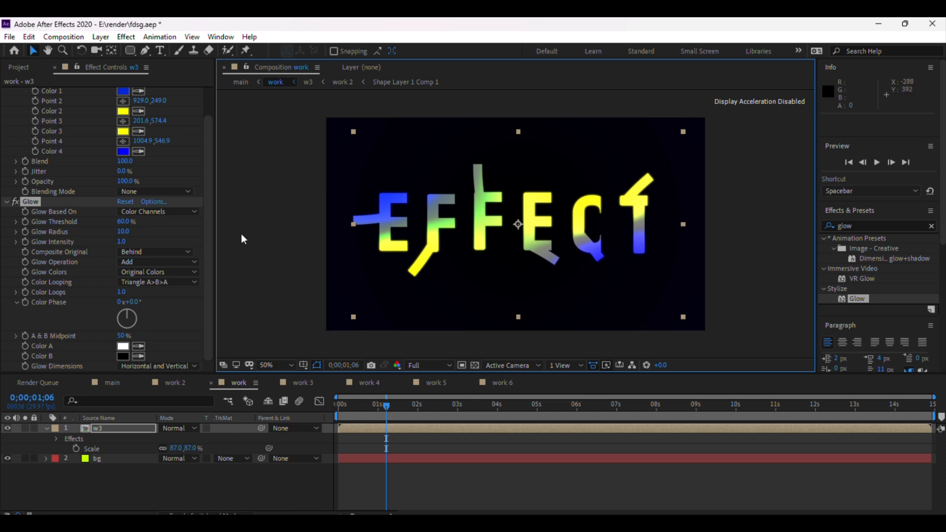
{"action": "left_click", "coordinate": [14, 201]}
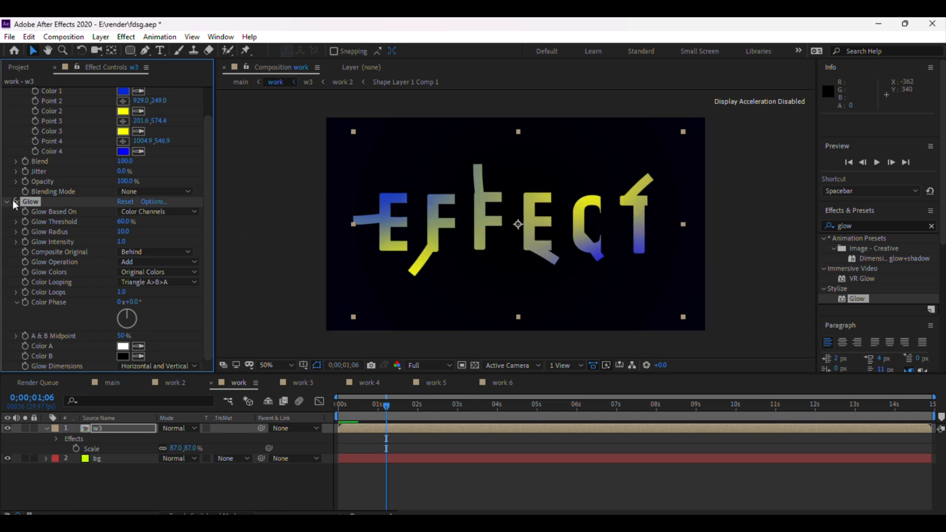
{"action": "left_click", "coordinate": [14, 201]}
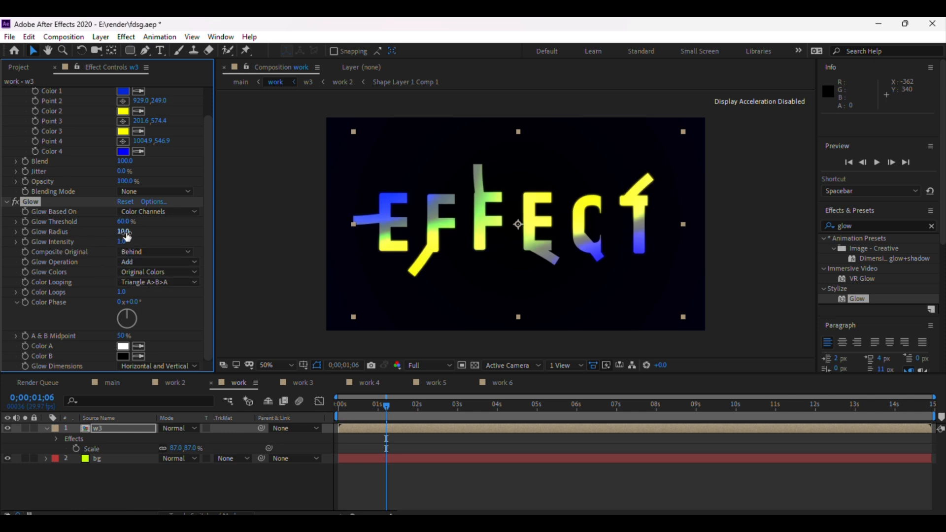
Adjust the Glow Radius, trying several values, and settle on 24.
{"action": "left_click_drag", "start_coordinate": [122, 231], "coordinate": [151, 237]}
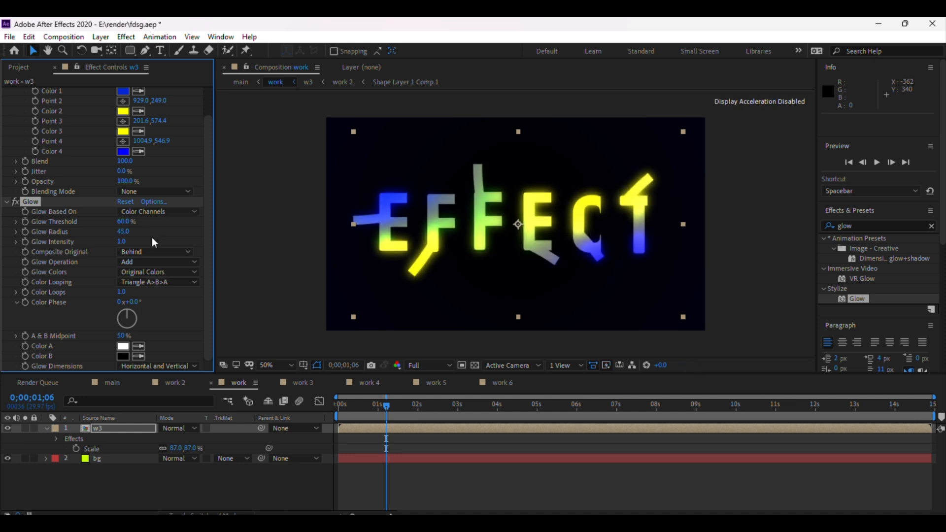
{"action": "mouse_move", "coordinate": [386, 406]}
{"action": "left_mouse_down"}
{"action": "mouse_move", "coordinate": [344, 408]}
{"action": "mouse_move", "coordinate": [368, 409]}
{"action": "left_mouse_up"}
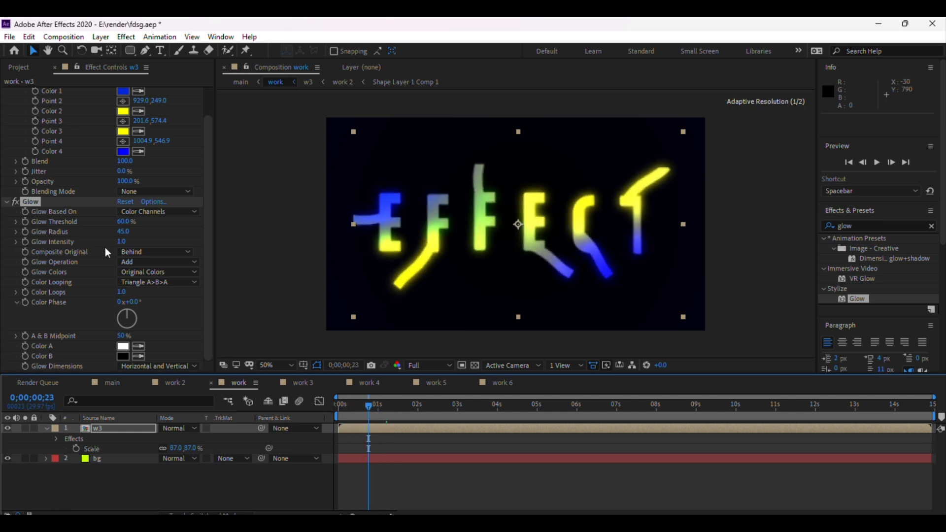
{"action": "left_click_drag", "start_coordinate": [124, 232], "coordinate": [113, 232]}
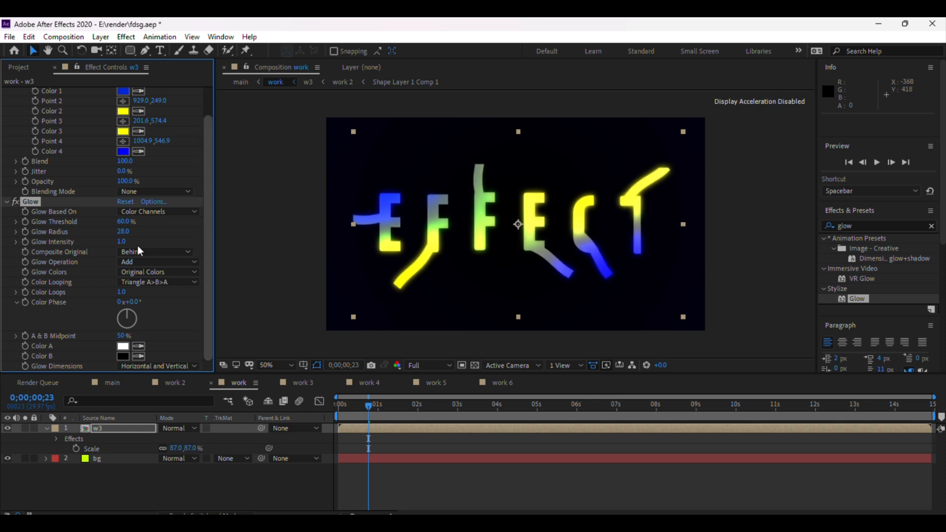
{"action": "left_click_drag", "start_coordinate": [116, 232], "coordinate": [108, 233]}
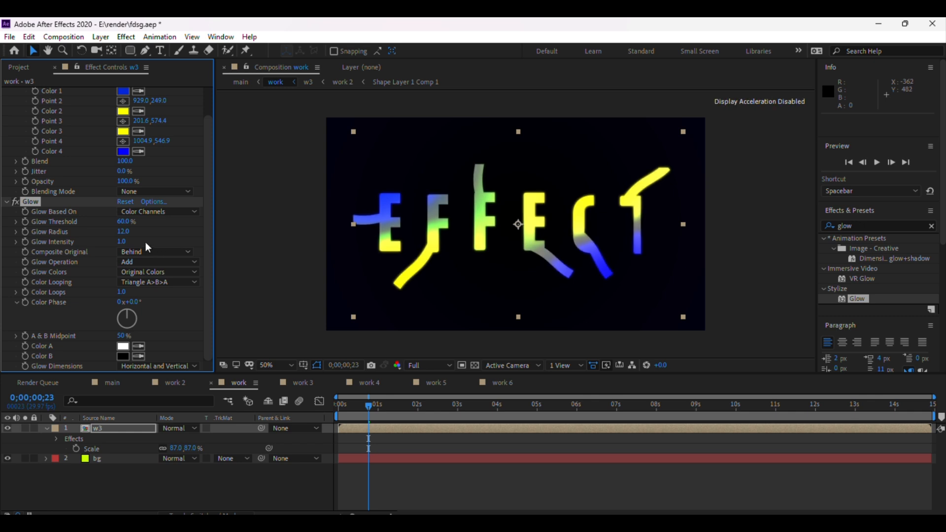
{"action": "left_click_drag", "start_coordinate": [122, 232], "coordinate": [139, 232]}
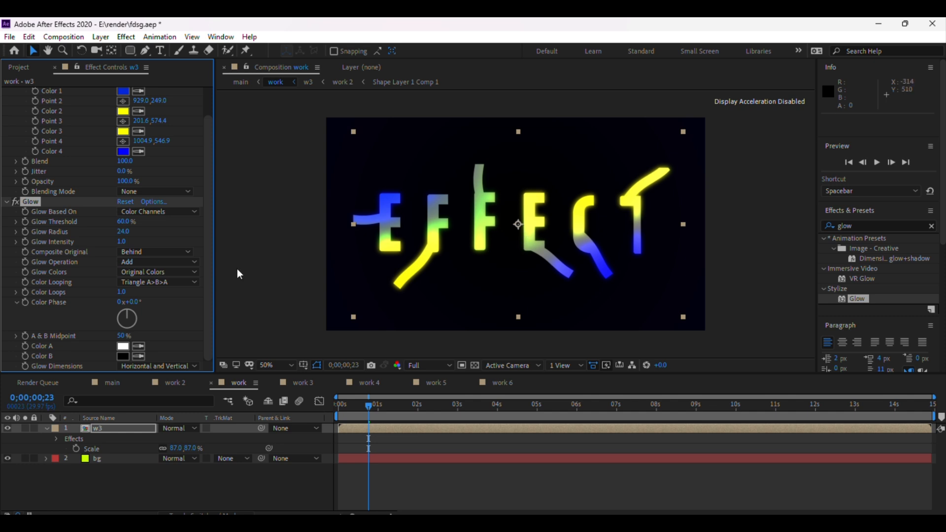
{"action": "left_click", "coordinate": [727, 184]}
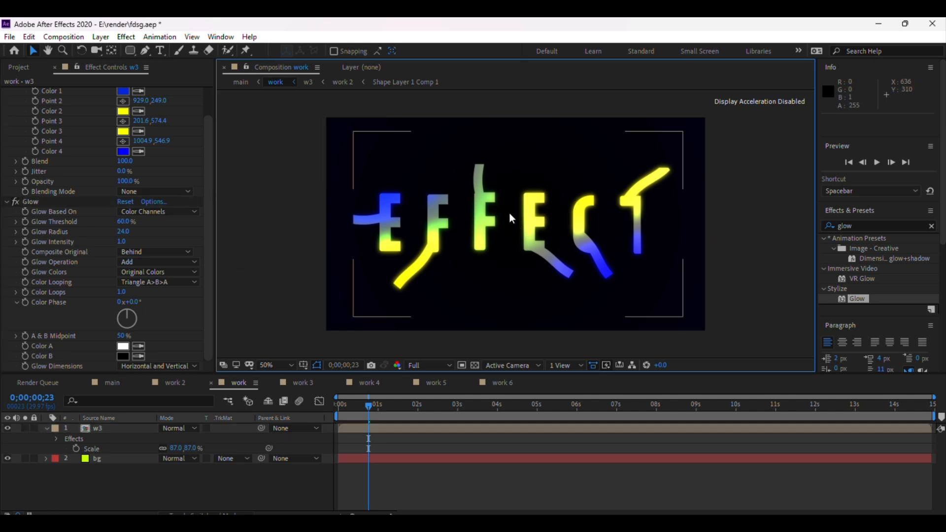